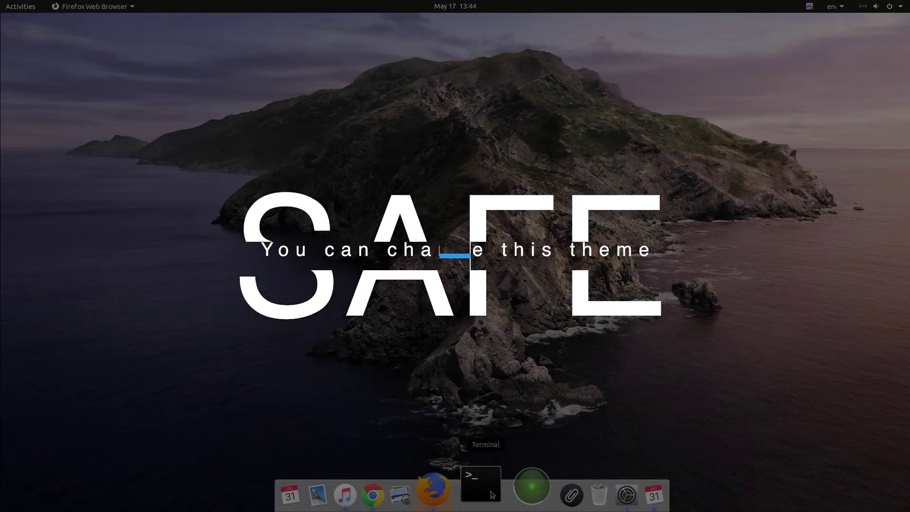
pyautogui.click(492, 495)
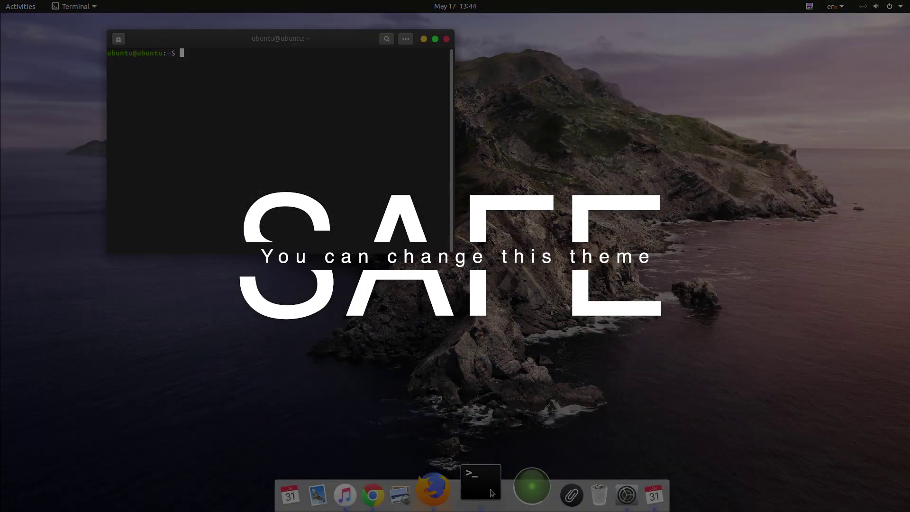
pyautogui.click(486, 494)
pyautogui.click(332, 493)
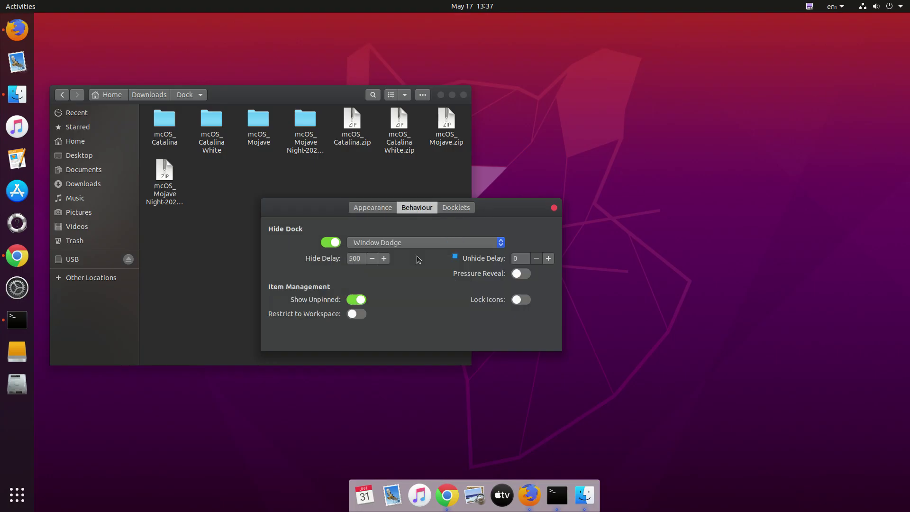
# Add the Trash, Applications and CPU Monitor docklets to the dock and close the dock preferences
pyautogui.click(456, 207)
pyautogui.moveTo(311, 321); pyautogui.dragTo(550, 474)
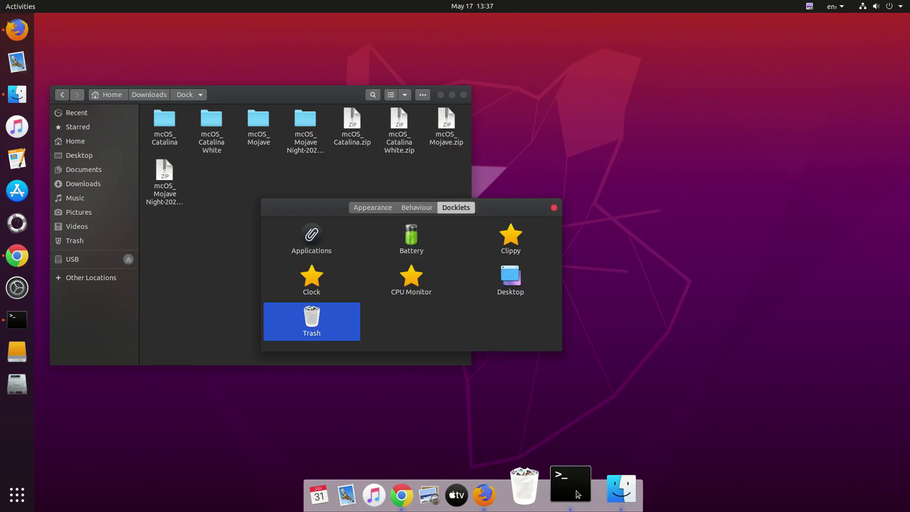
pyautogui.doubleClick(312, 234)
pyautogui.click(578, 484)
pyautogui.click(590, 491)
pyautogui.click(590, 491)
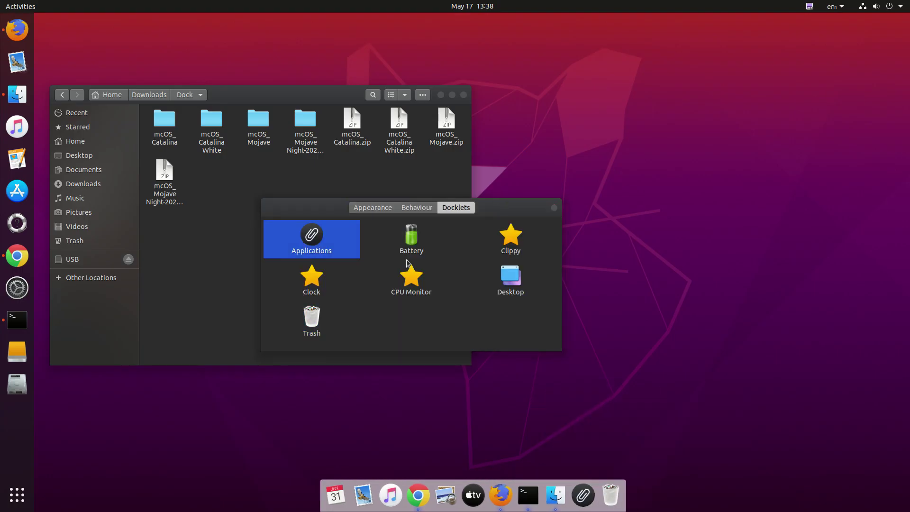
pyautogui.doubleClick(411, 276)
pyautogui.click(554, 207)
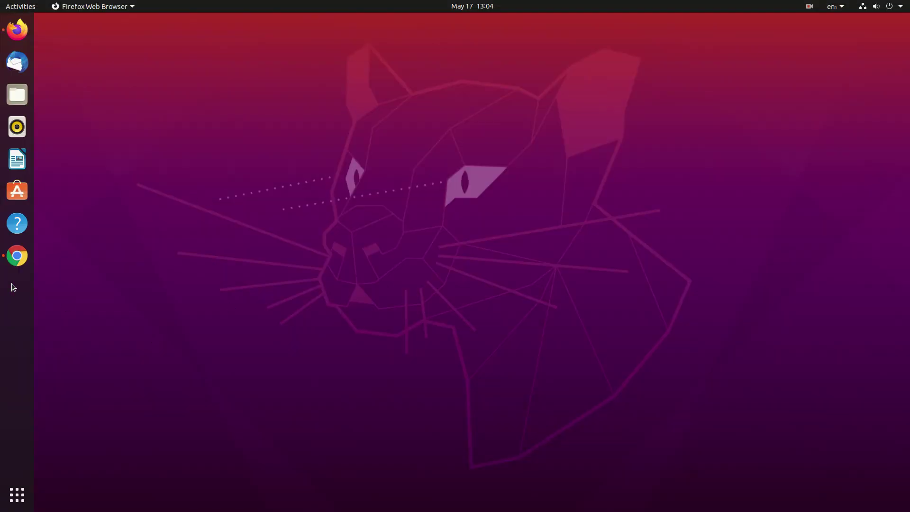
# Switch to Google Chrome and look through the open Cupertino iCons, Capitaine Cursors and Plank dock theme pages, ending on McOS-themes
pyautogui.click(17, 256)
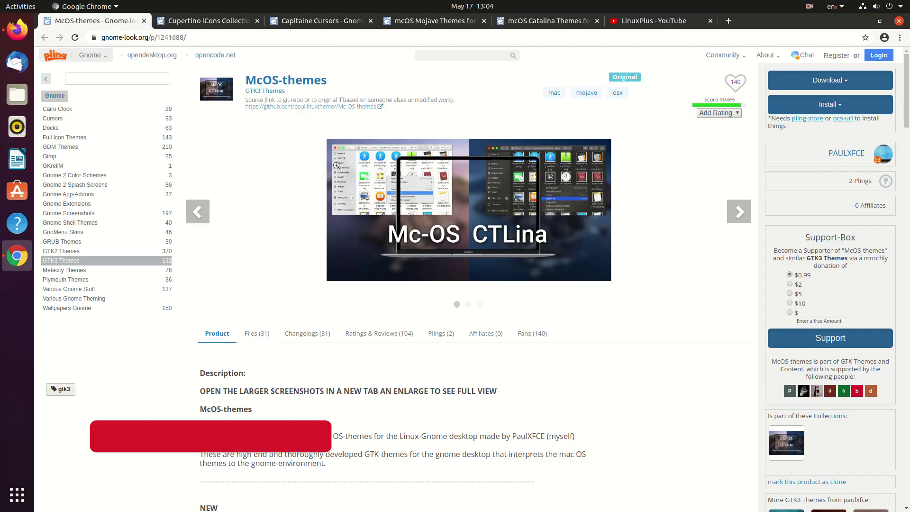
pyautogui.click(169, 22)
pyautogui.click(328, 22)
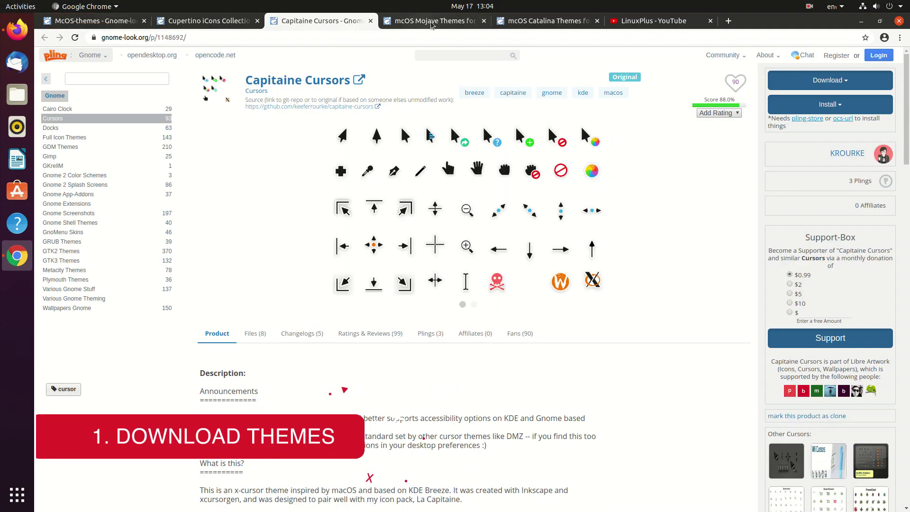
pyautogui.click(401, 21)
pyautogui.hotkey('ctrl', 'Tab')
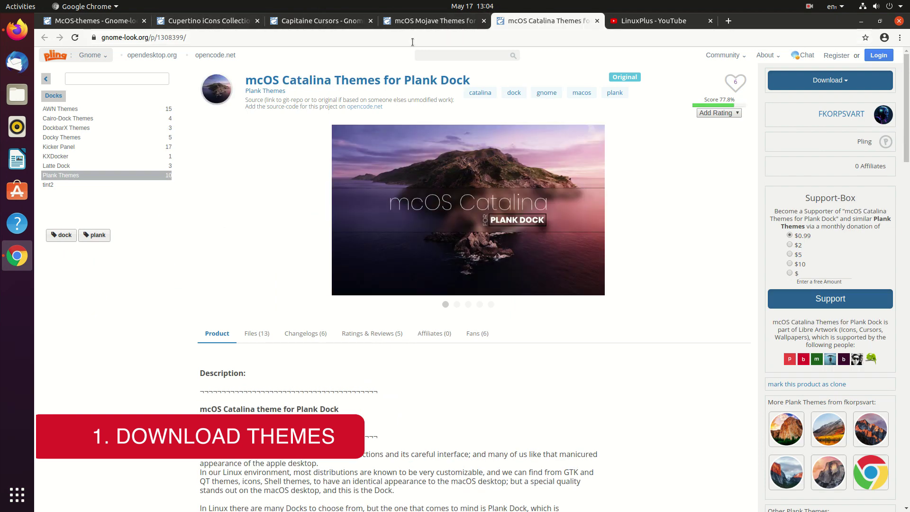
pyautogui.click(88, 21)
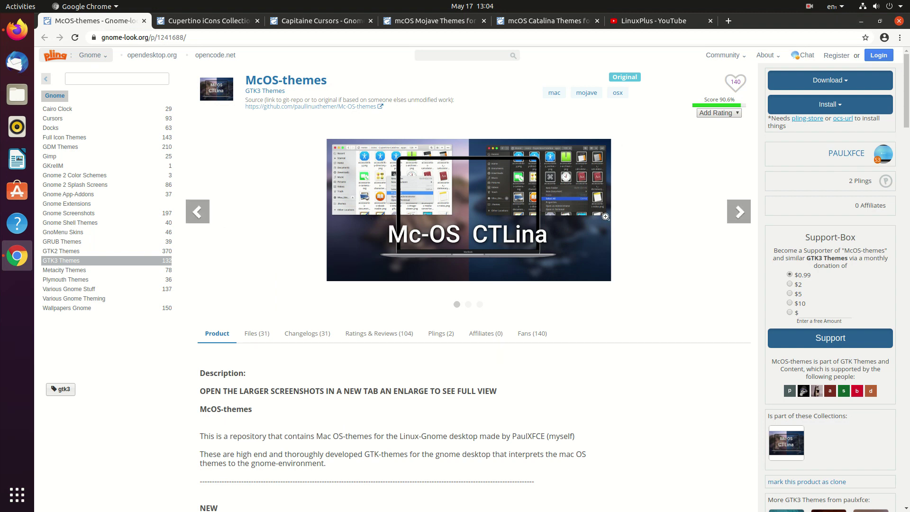
# List the McOS-themes files and download Mc-OS-CTLina-Gnome-Dark-1.3.2.tar.xz
pyautogui.click(254, 336)
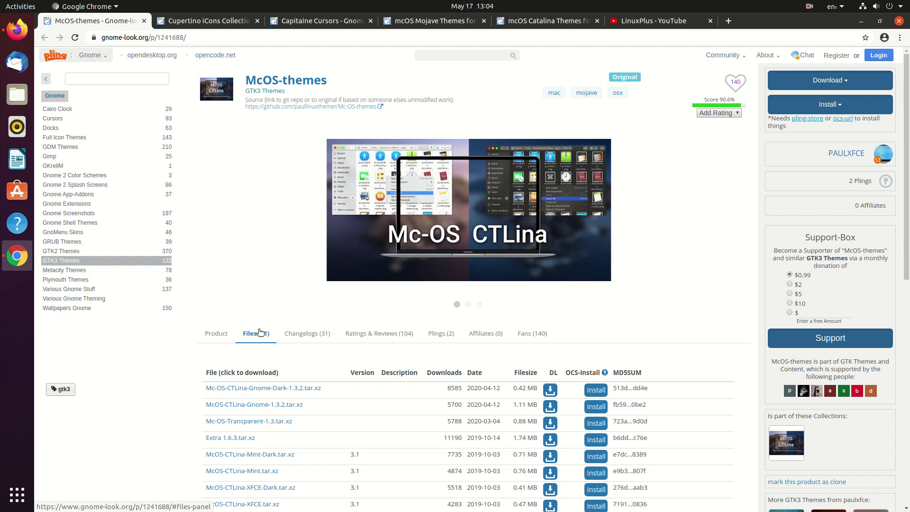
pyautogui.scroll(-4, 259, 332)
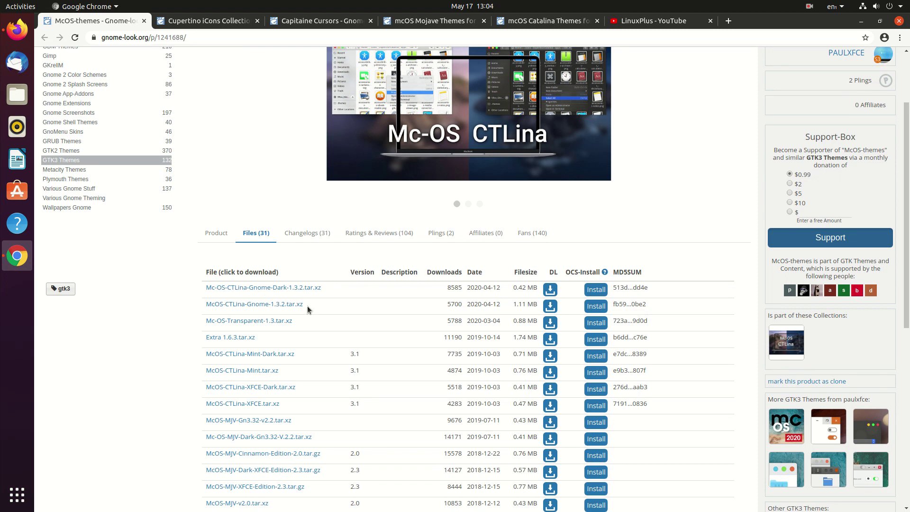
pyautogui.click(546, 290)
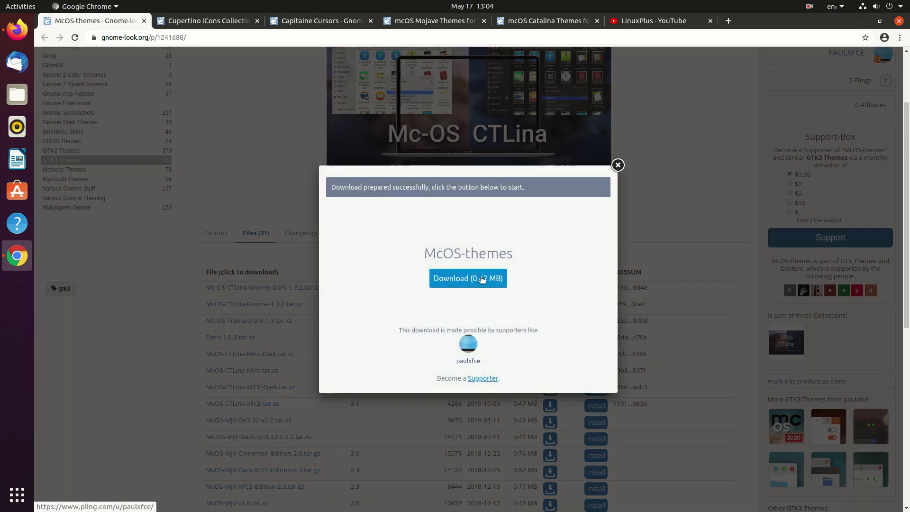
pyautogui.click(493, 281)
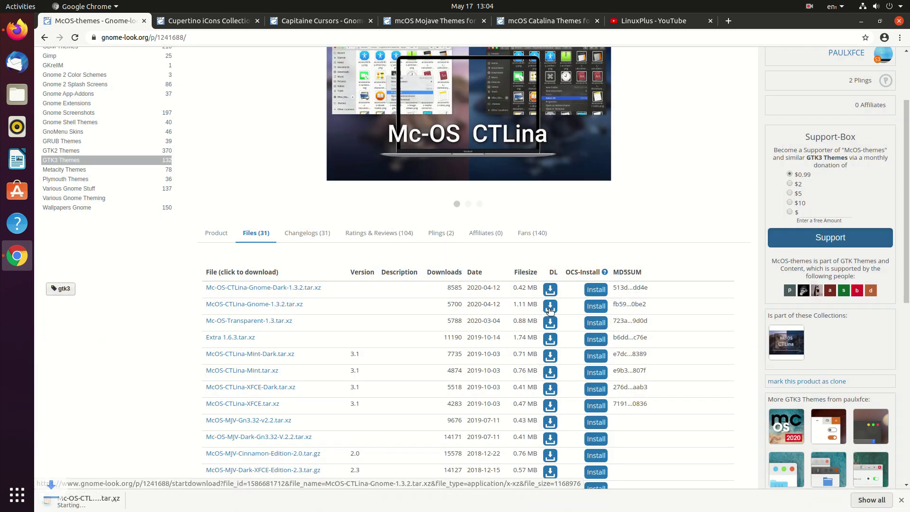
# Download McOS-CTLina-Gnome-1.3.2.tar.xz and Mc-OS-Transparent-1.3.tar.xz from the McOS-themes files
pyautogui.click(550, 306)
pyautogui.click(470, 268)
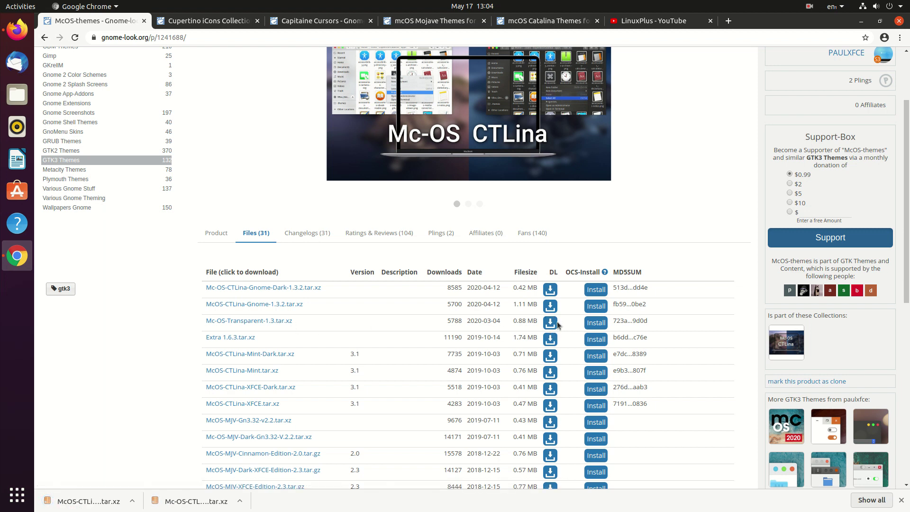
pyautogui.click(550, 323)
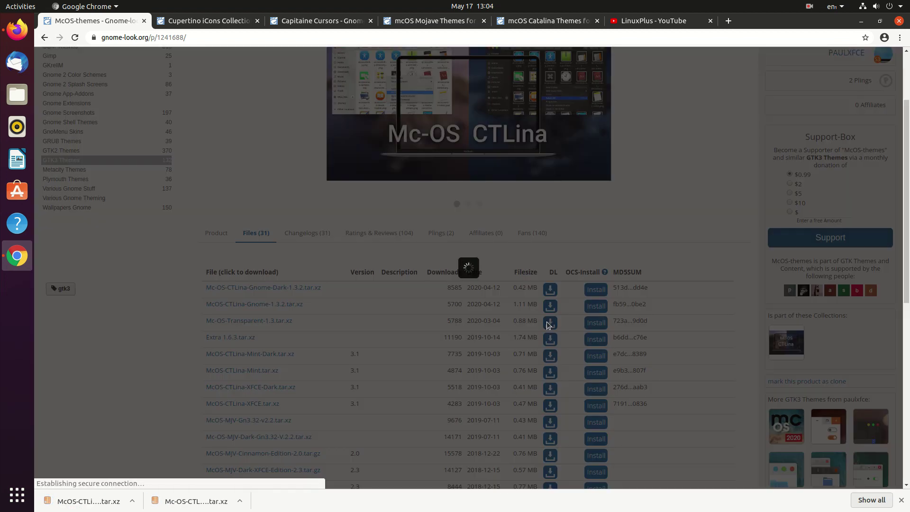
pyautogui.click(454, 264)
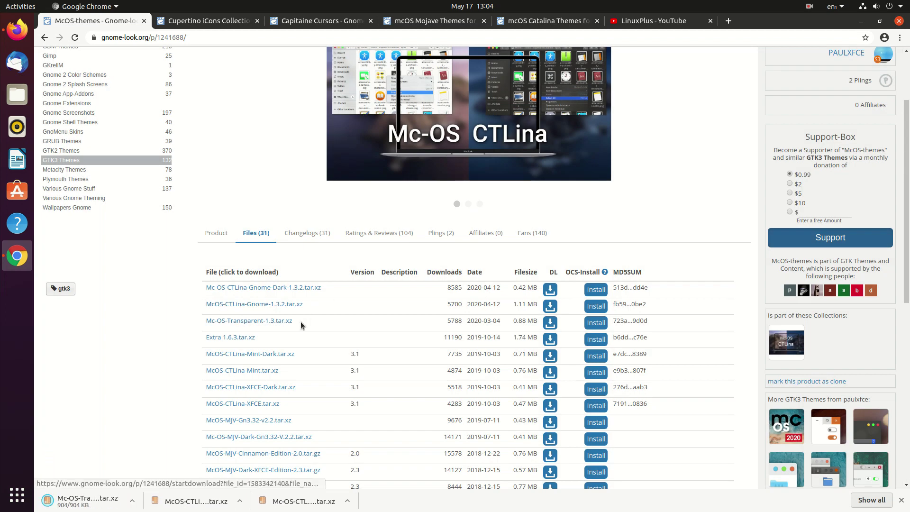
# Show the downloaded Mc-OS-Transparent-1.3.tar.xz in its folder and create a new folder named Theme there
pyautogui.click(871, 501)
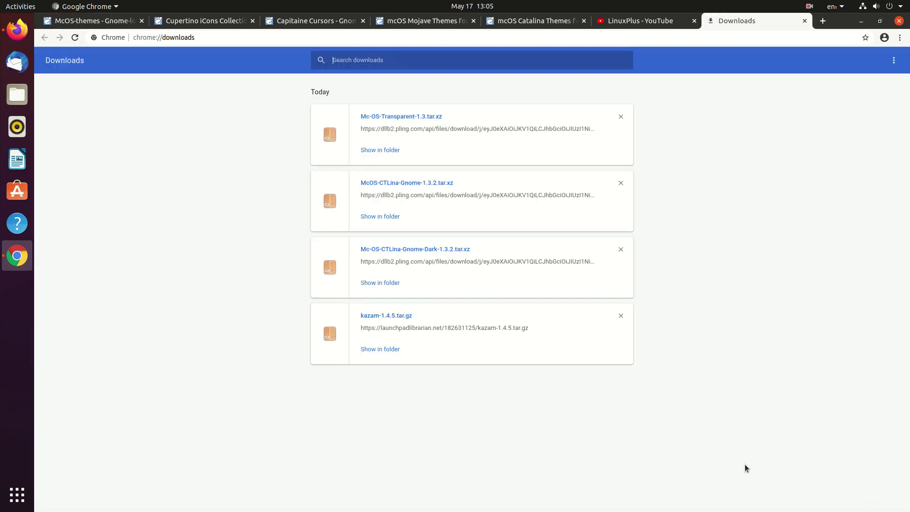
pyautogui.click(379, 150)
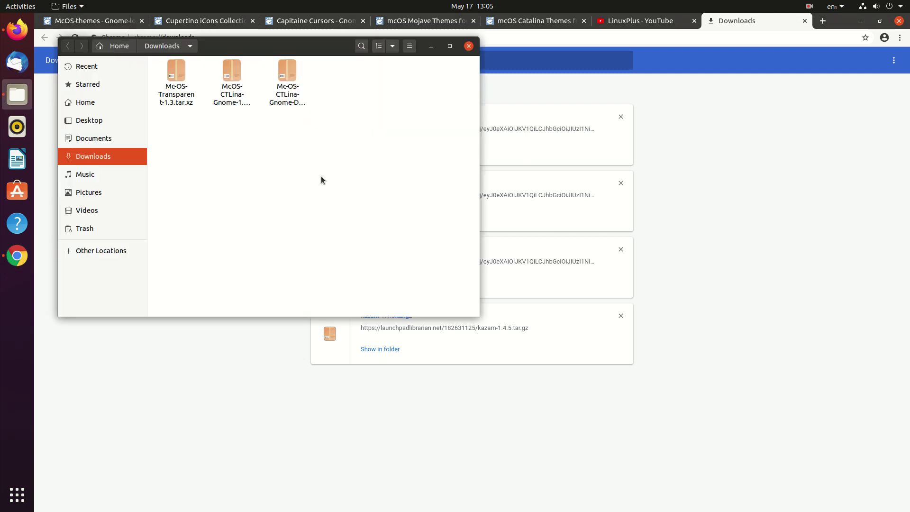
pyautogui.rightClick(254, 169)
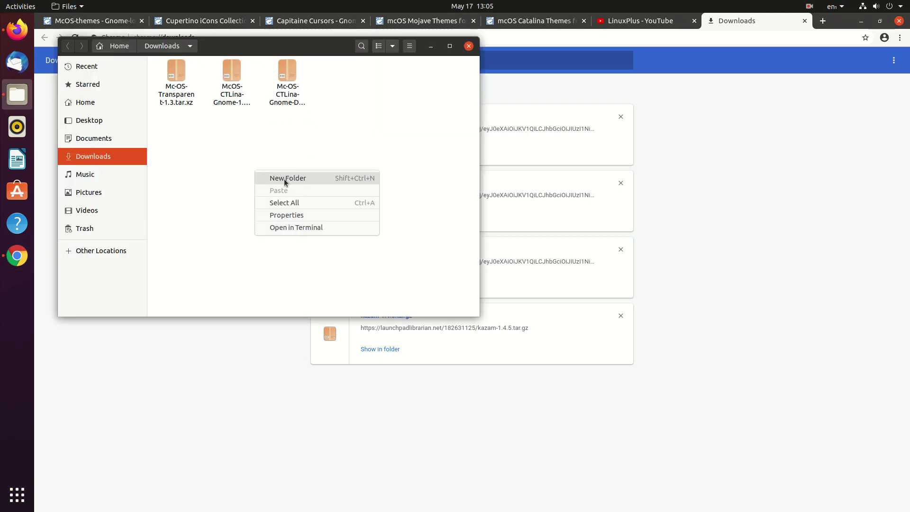
pyautogui.click(284, 178)
pyautogui.write('Theme')
pyautogui.press('Return')
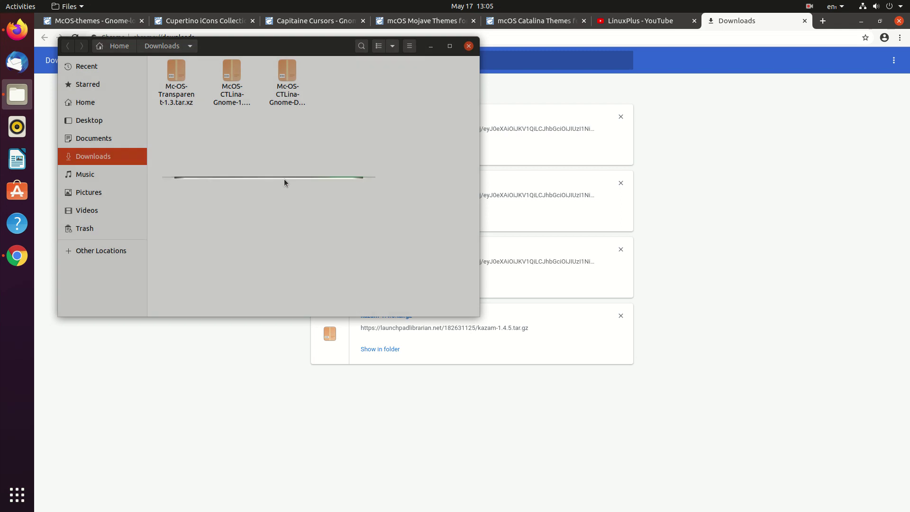
# Move the three downloaded theme archives into the Theme folder and check the folder's contents
pyautogui.click(329, 73)
pyautogui.keyDown('shift'); pyautogui.click(227, 71); pyautogui.keyUp('shift')
pyautogui.moveTo(227, 71); pyautogui.dragTo(180, 77)
pyautogui.moveTo(353, 127); pyautogui.dragTo(218, 78)
pyautogui.press('Delete')
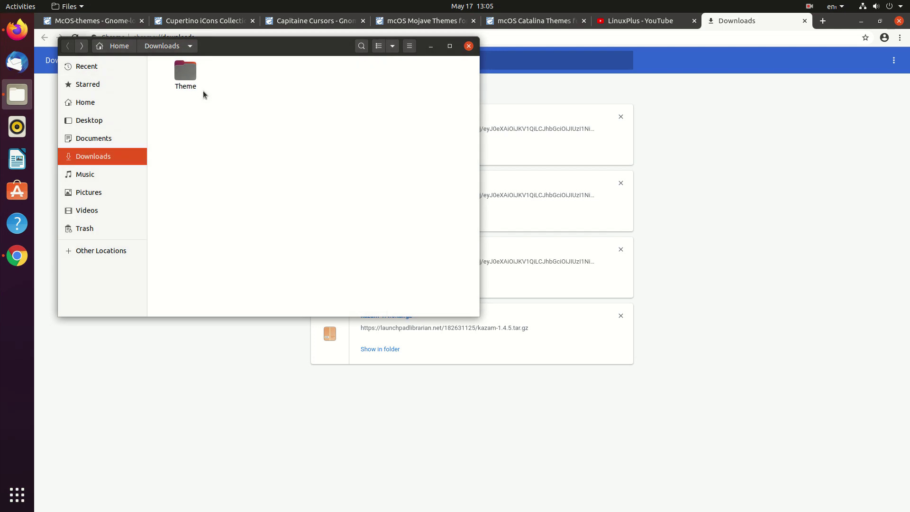
pyautogui.doubleClick(188, 65)
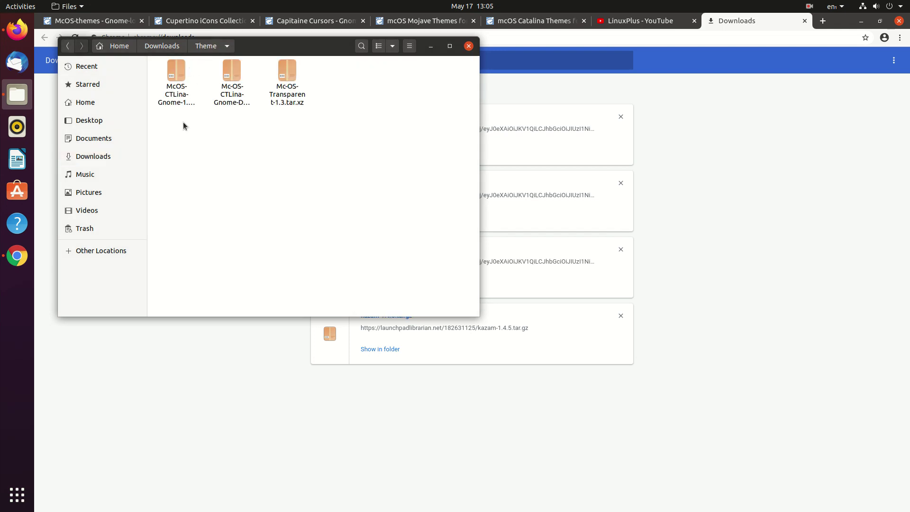
pyautogui.click(73, 50)
# Return to Google Chrome, close the McOS-themes page and list the files of the Cupertino iCons Collection
pyautogui.click(193, 352)
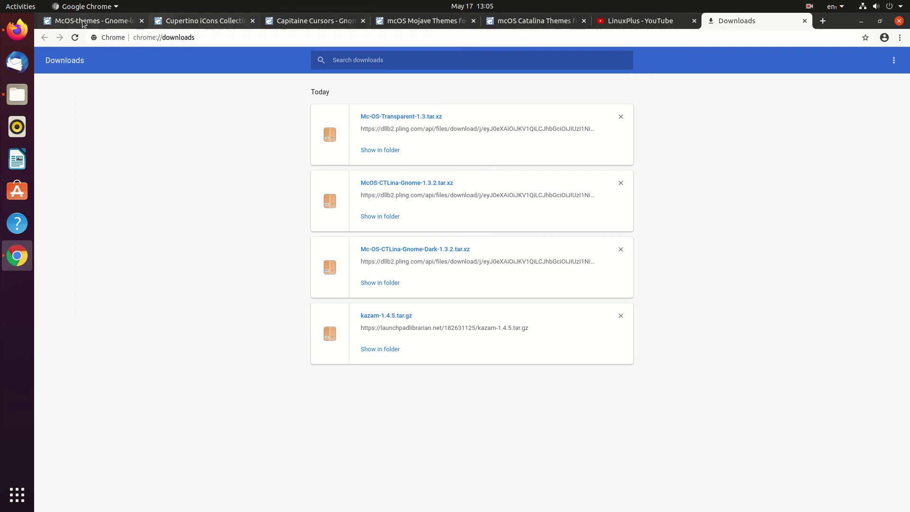
pyautogui.click(105, 24)
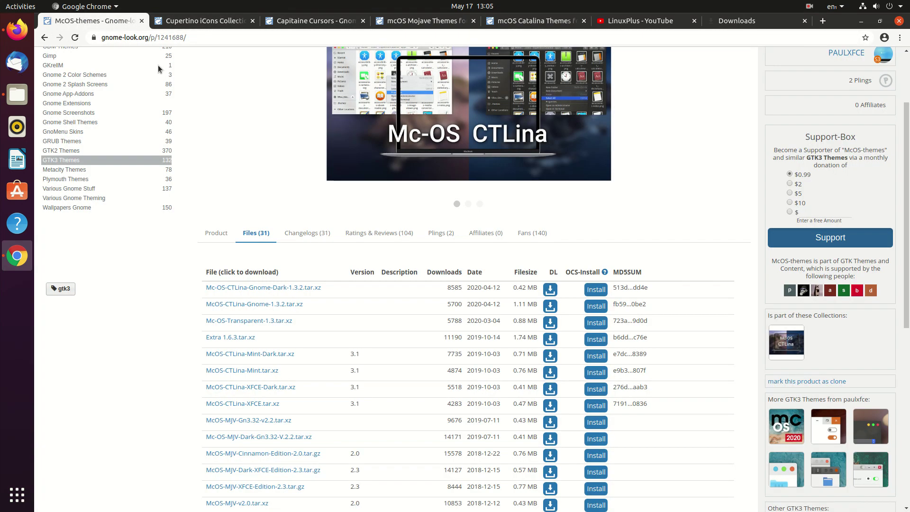
pyautogui.click(140, 22)
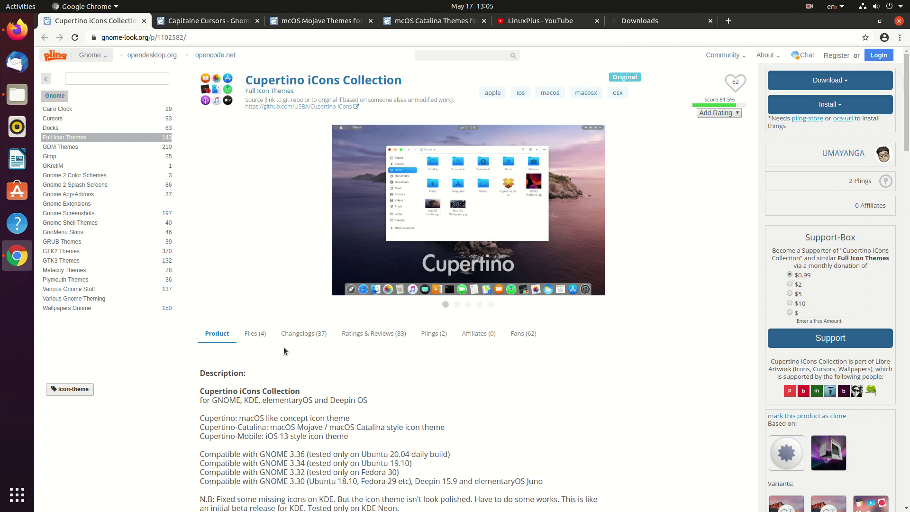
pyautogui.click(258, 334)
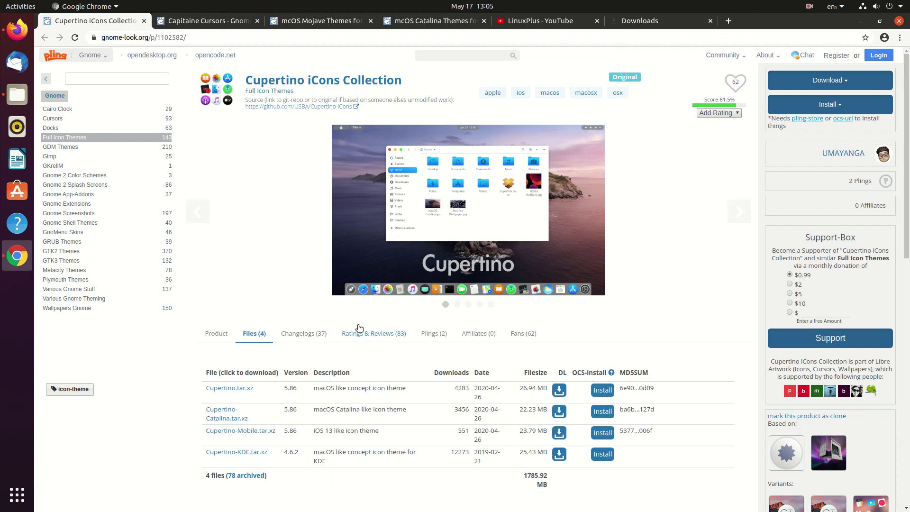
pyautogui.scroll(-2, 359, 328)
pyautogui.scroll(2, 475, 370)
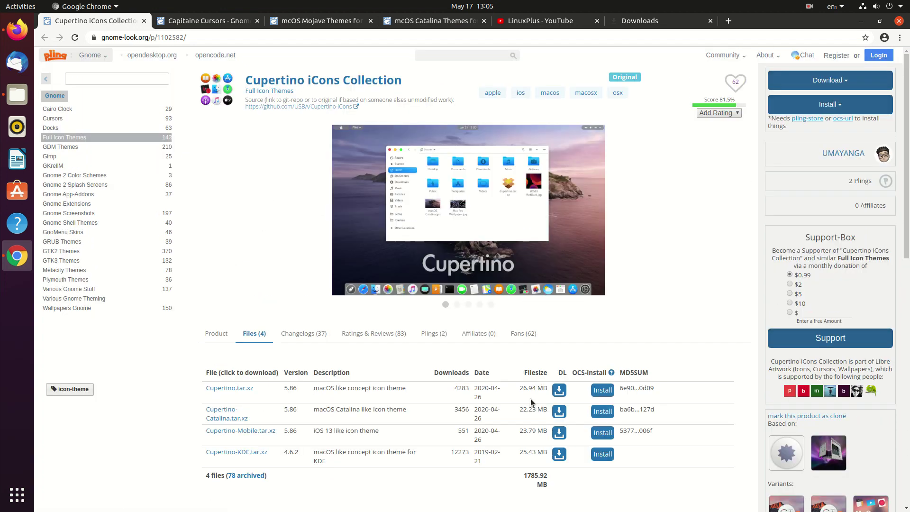
# Compare the Cupertino and Cupertino-Catalina preview images and download Cupertino.tar.xz
pyautogui.click(741, 215)
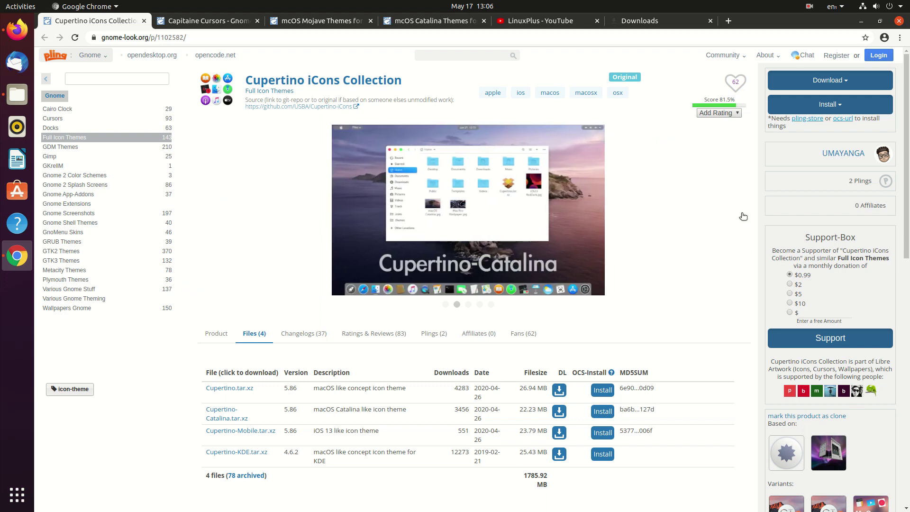
pyautogui.click(199, 211)
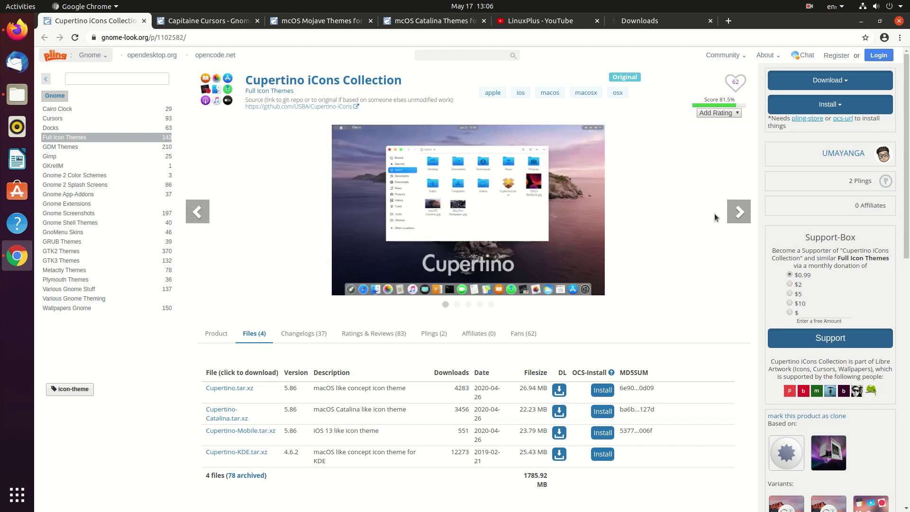
pyautogui.click(741, 214)
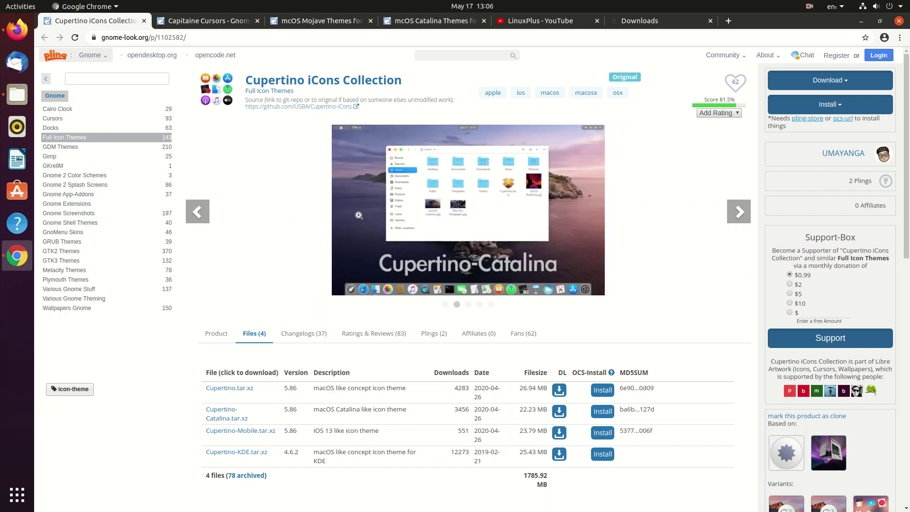
pyautogui.click(197, 211)
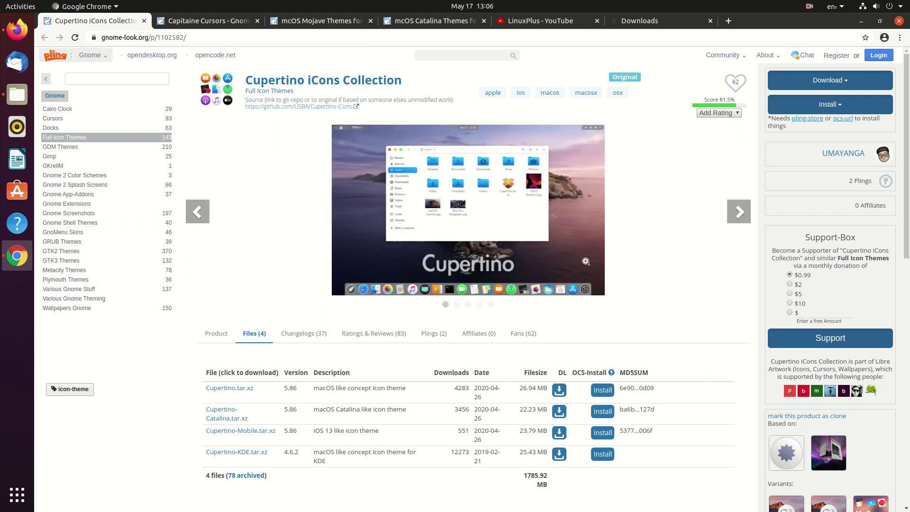
pyautogui.click(557, 411)
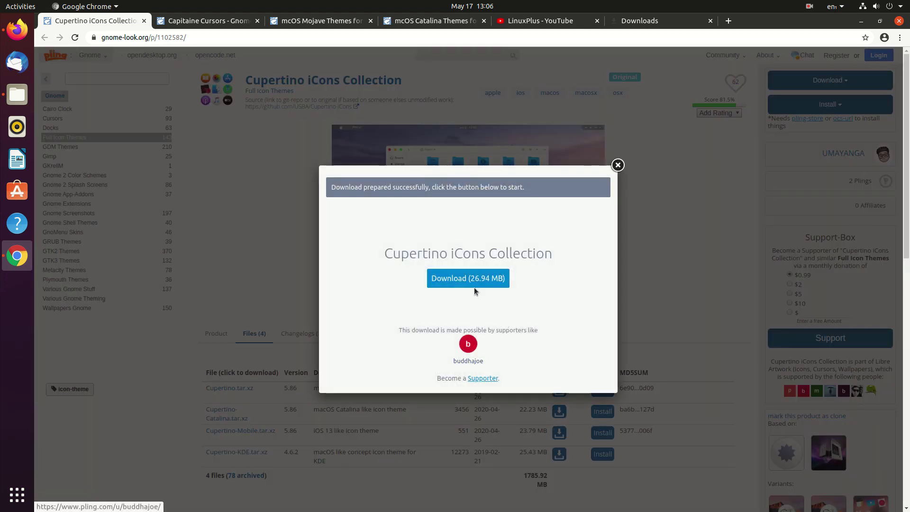
pyautogui.click(498, 279)
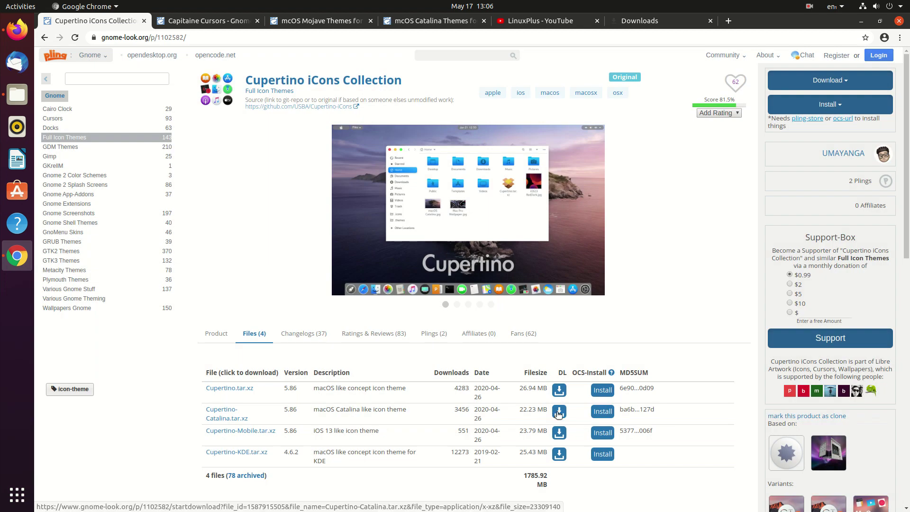
# Download Cupertino-Catalina.tar.xz and show the Cupertino-Catalina preview image again
pyautogui.click(559, 411)
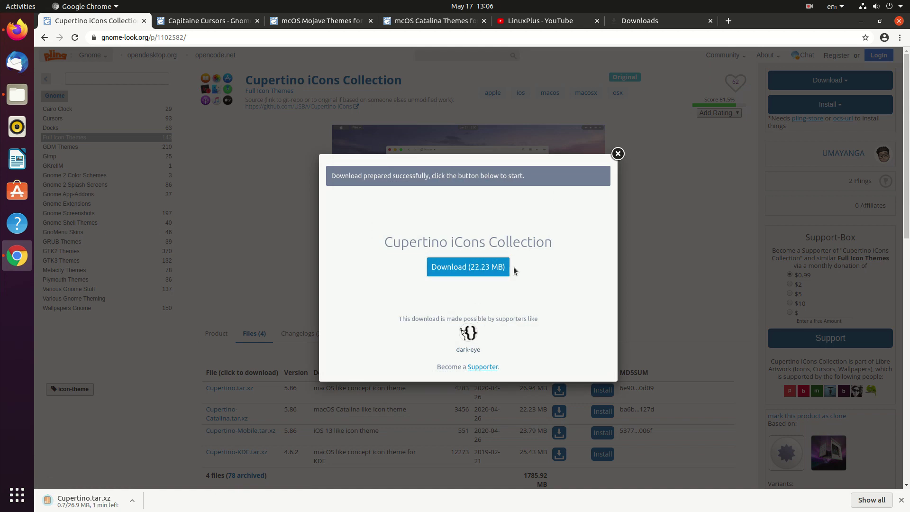
pyautogui.click(496, 268)
pyautogui.click(742, 211)
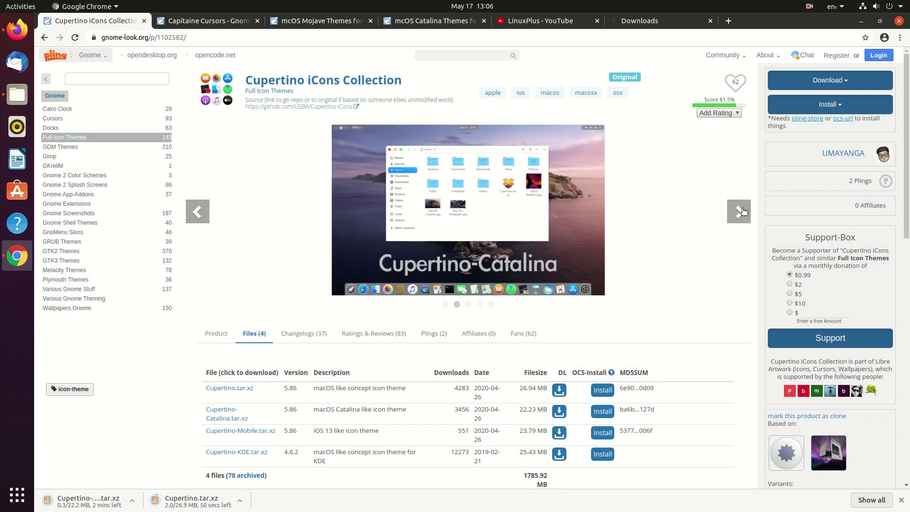
# Close the Cupertino iCons Collection page and show the downloaded Cupertino-Catalina.tar.xz in its folder
pyautogui.middleClick(99, 22)
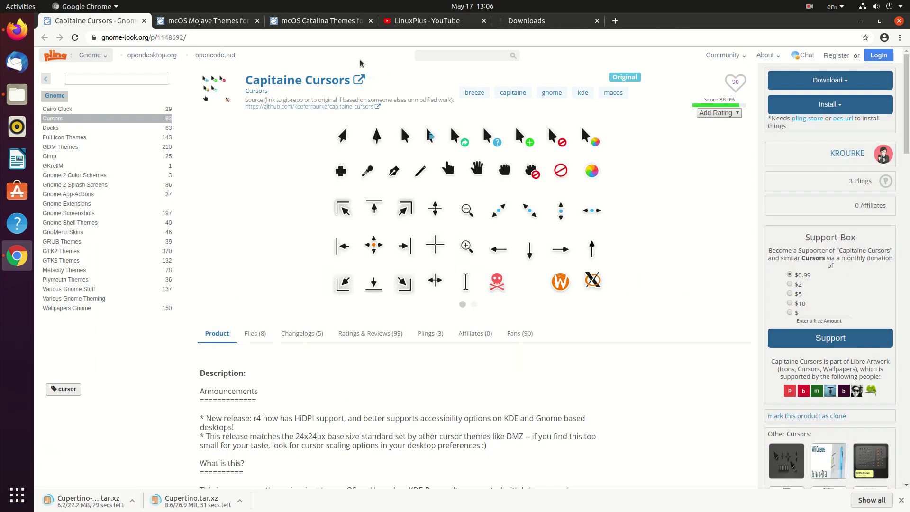
pyautogui.click(516, 24)
pyautogui.click(386, 151)
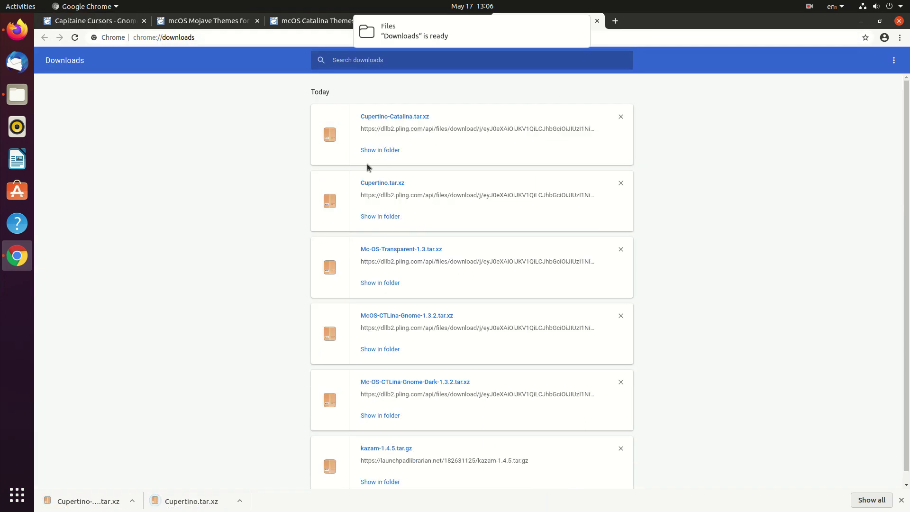
pyautogui.click(17, 95)
pyautogui.moveTo(325, 149); pyautogui.dragTo(240, 90)
# Create a folder named icons in the Downloads folder
pyautogui.rightClick(217, 153)
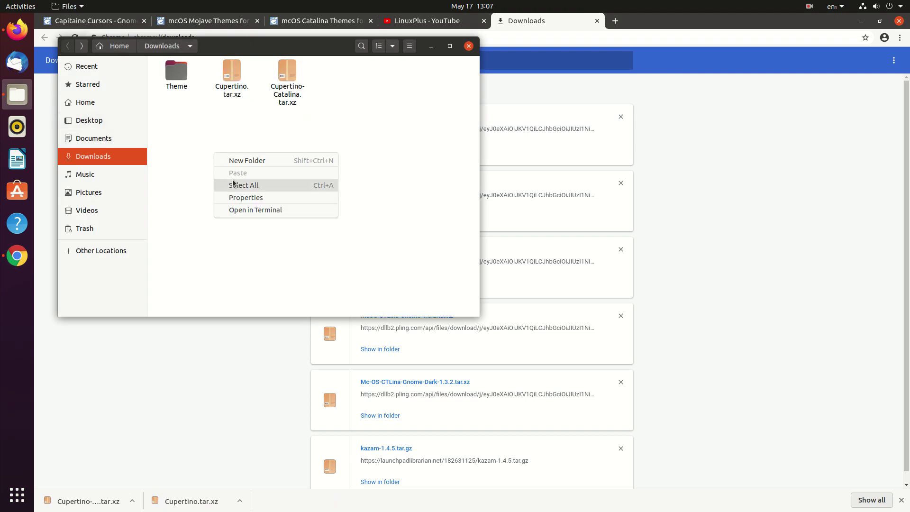
pyautogui.click(235, 160)
pyautogui.write('icons')
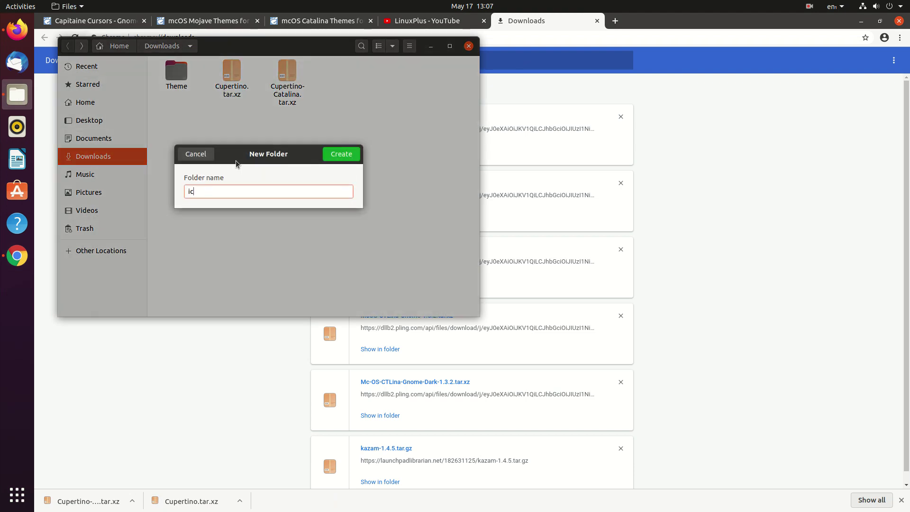
pyautogui.press('Return')
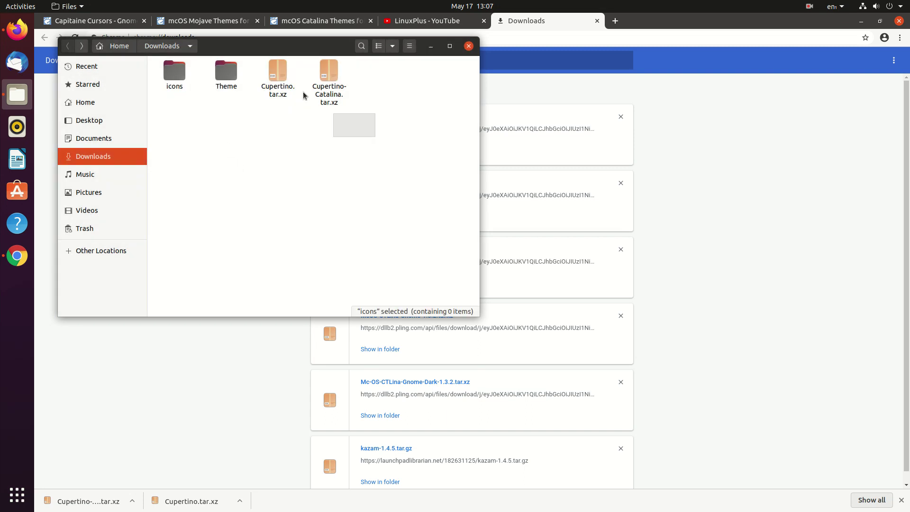
# Move Cupertino.tar.xz and Cupertino-Catalina.tar.xz into the icons folder and return to Downloads
pyautogui.moveTo(349, 127); pyautogui.dragTo(280, 78)
pyautogui.click(172, 75)
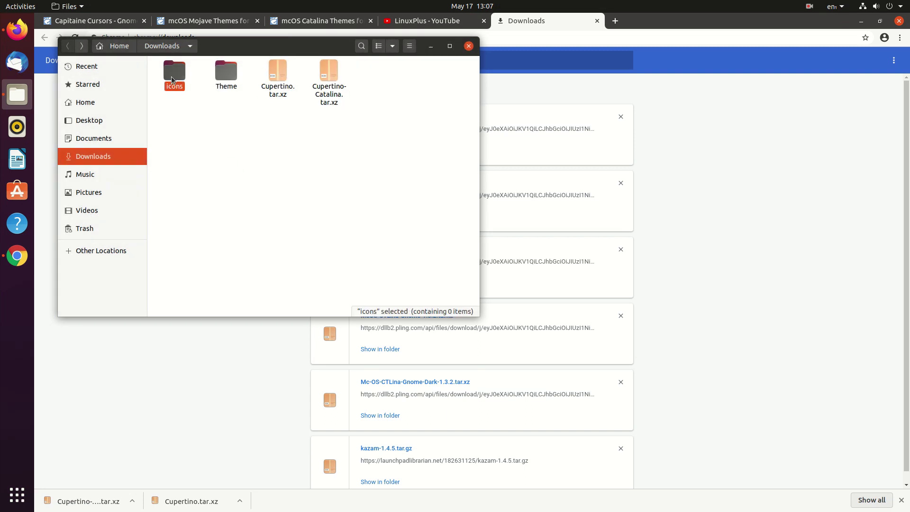
pyautogui.doubleClick(174, 81)
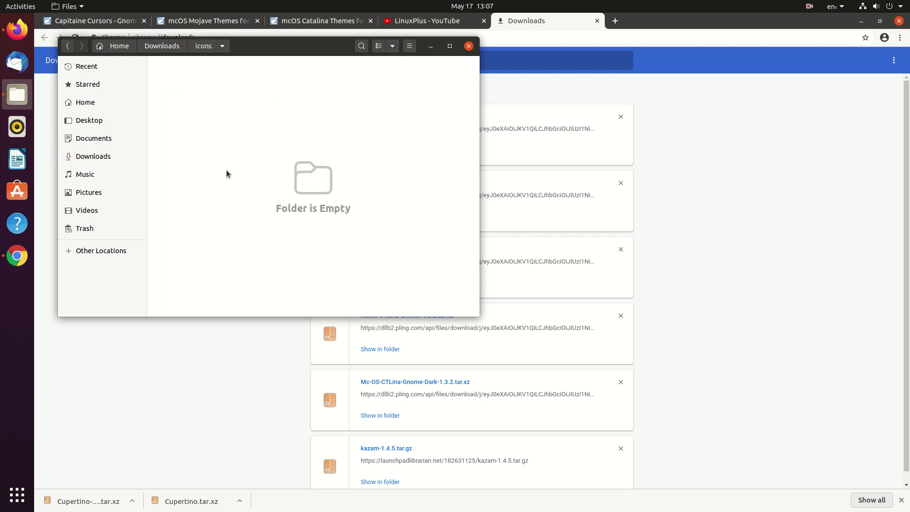
pyautogui.hotkey('ctrl', 'v')
pyautogui.hotkey('alt', 'Left')
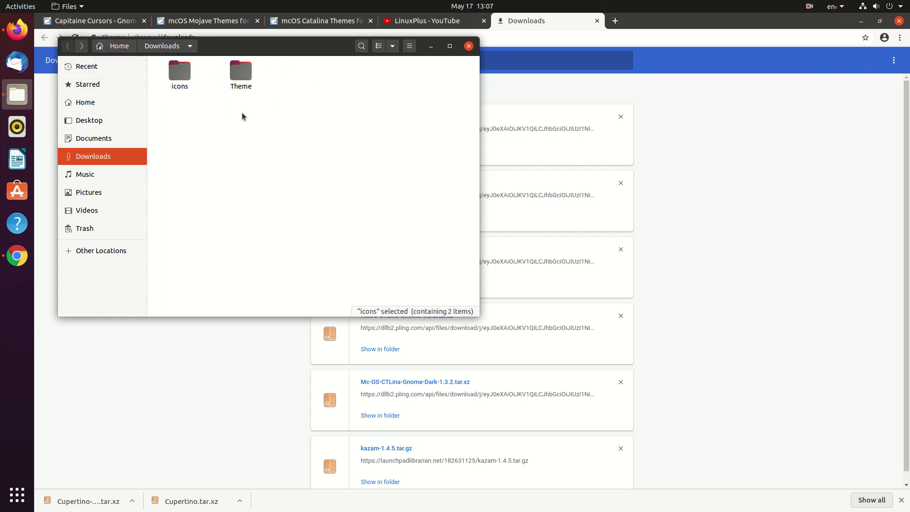
pyautogui.hotkey('alt', 'Right')
pyautogui.click(67, 46)
# Return to Google Chrome and look through the preview images on the Capitaine Cursors page
pyautogui.click(207, 362)
pyautogui.click(104, 21)
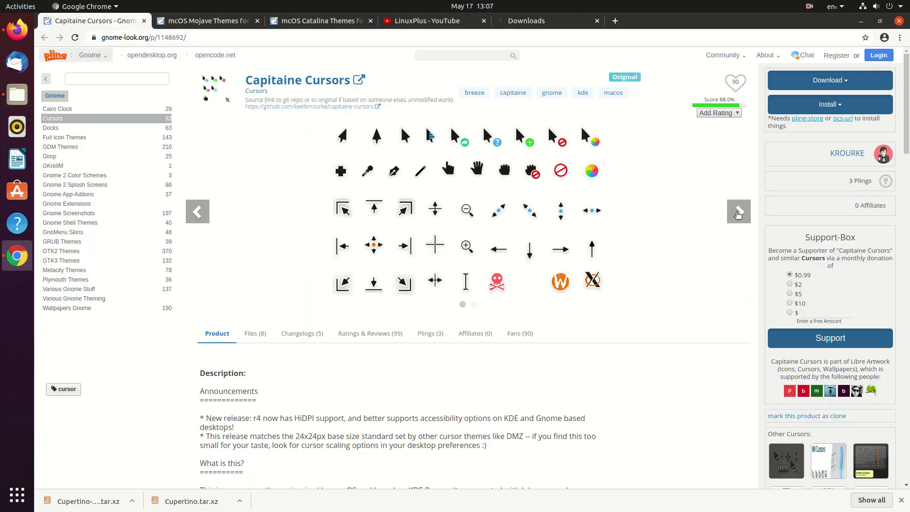
pyautogui.click(738, 213)
pyautogui.click(198, 212)
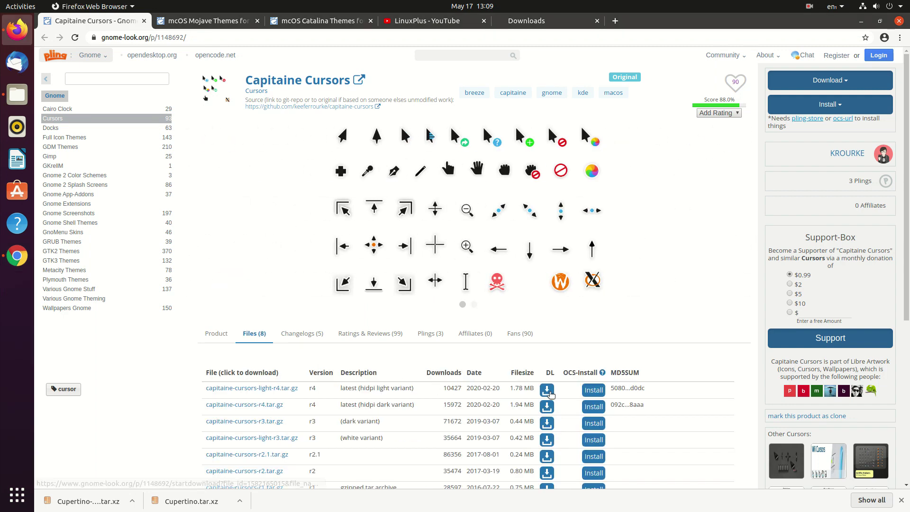
# List the Capitaine Cursors files and download the hidpi dark variant, capitaine-cursors-r4.tar.gz
pyautogui.click(547, 391)
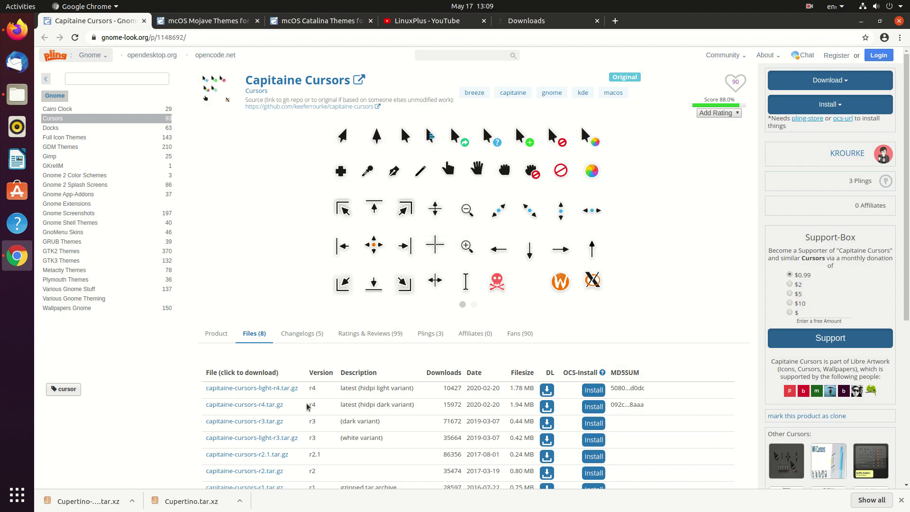
pyautogui.click(547, 406)
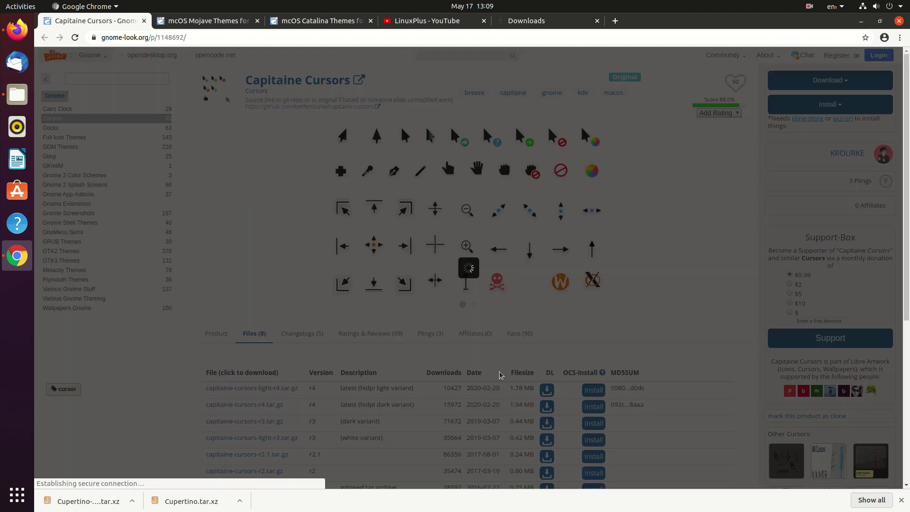
pyautogui.click(479, 278)
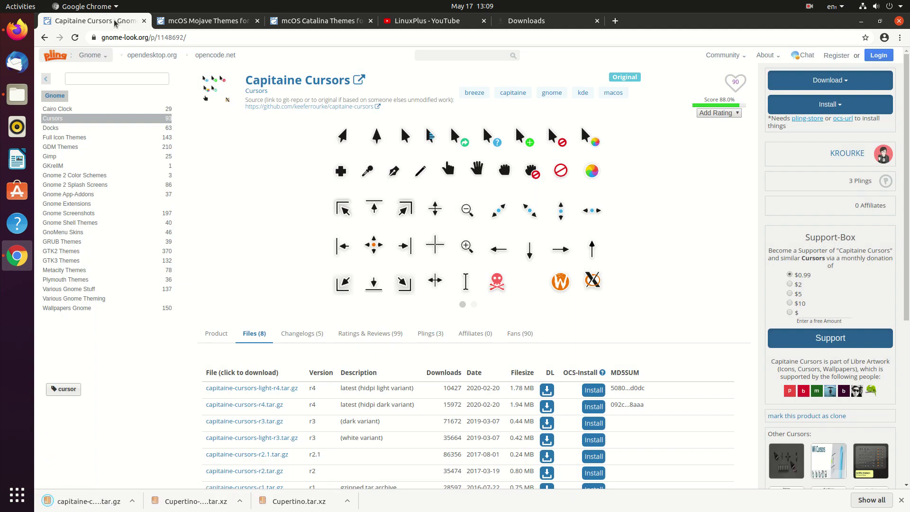
# Close the Capitaine Cursors page and list the files of mcOS Mojave Themes for Plank Dock
pyautogui.click(144, 20)
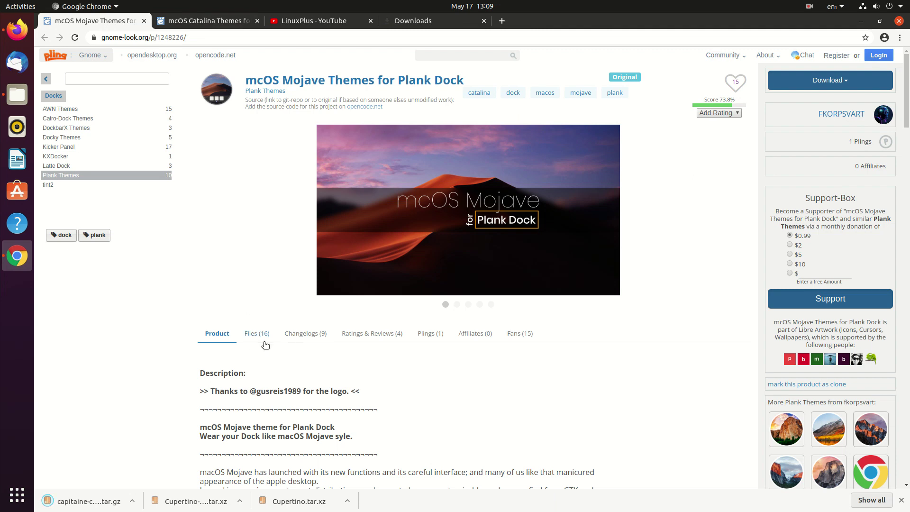
pyautogui.click(274, 334)
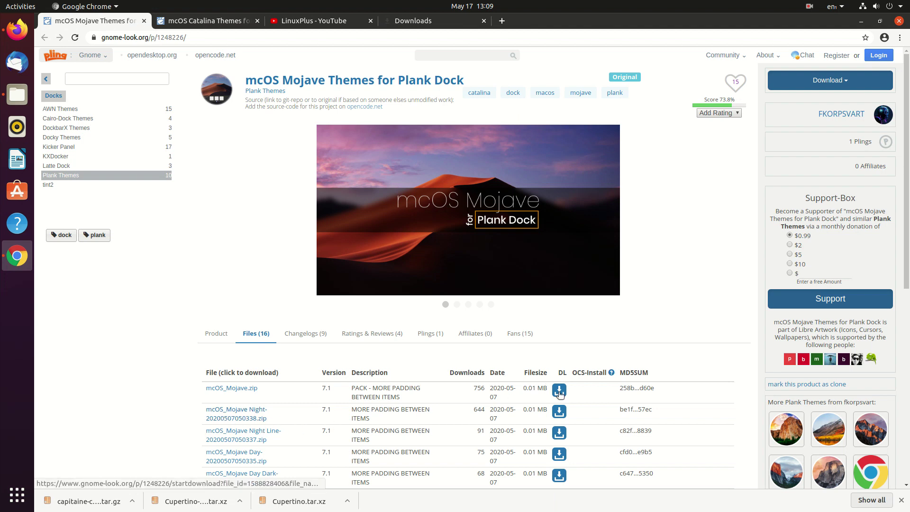
# Show the downloaded capitaine-cursors-r4.tar.gz in its folder and create a folder named Cursor in Downloads
pyautogui.click(411, 21)
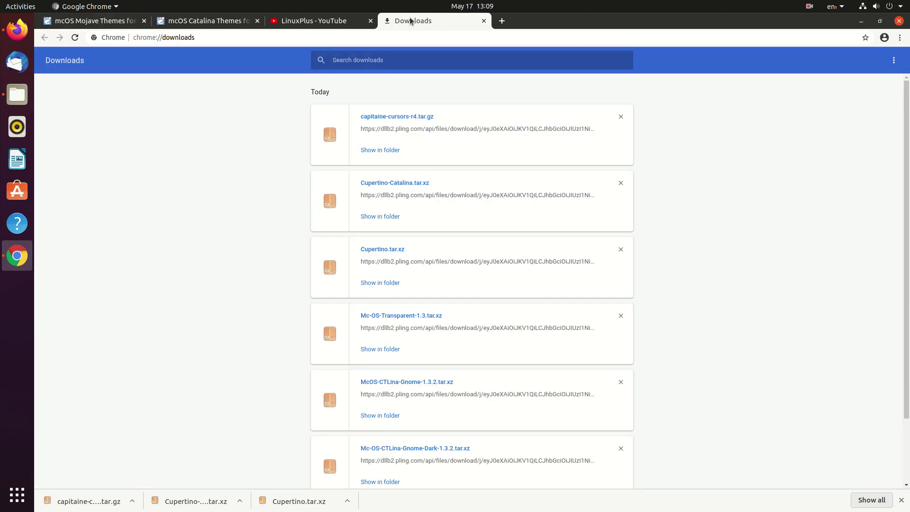
pyautogui.click(368, 150)
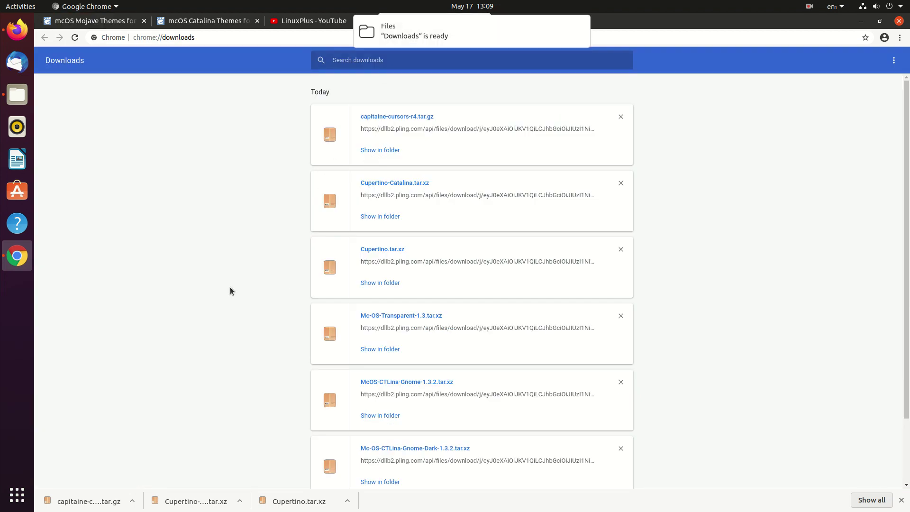
pyautogui.rightClick(295, 136)
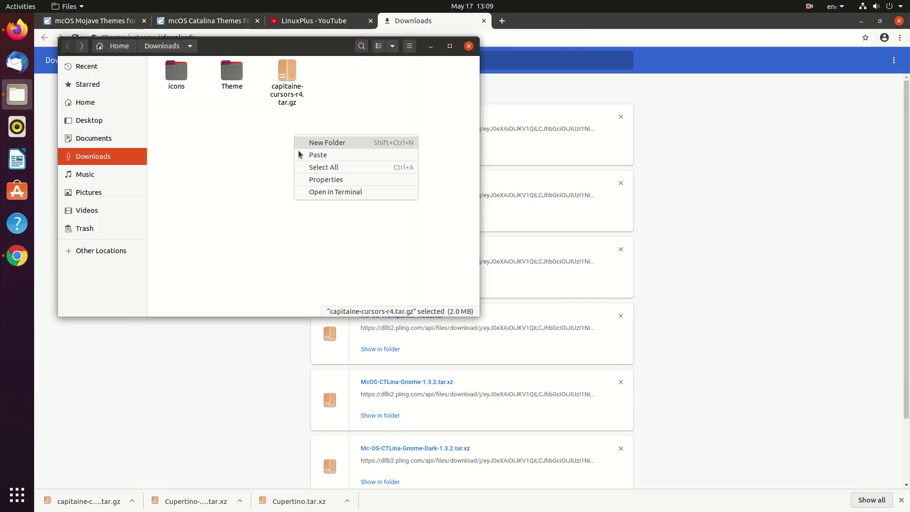
pyautogui.click(334, 145)
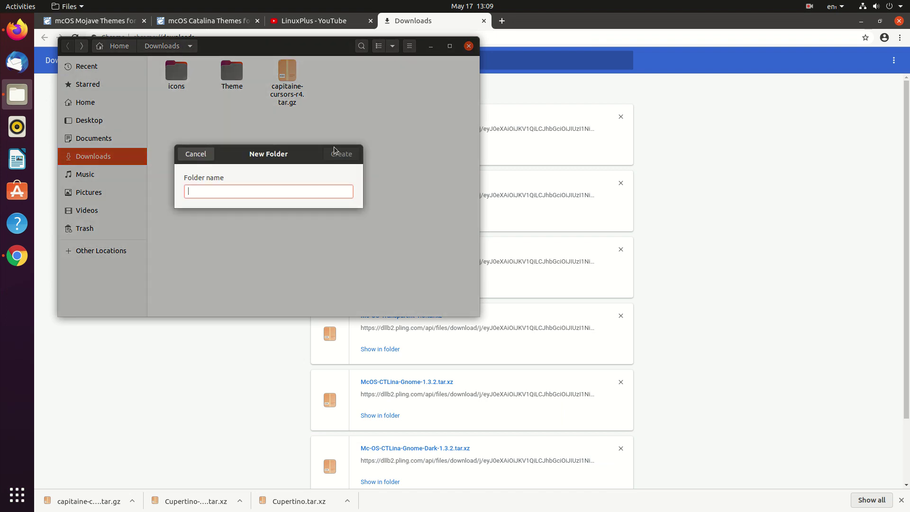
pyautogui.click(337, 153)
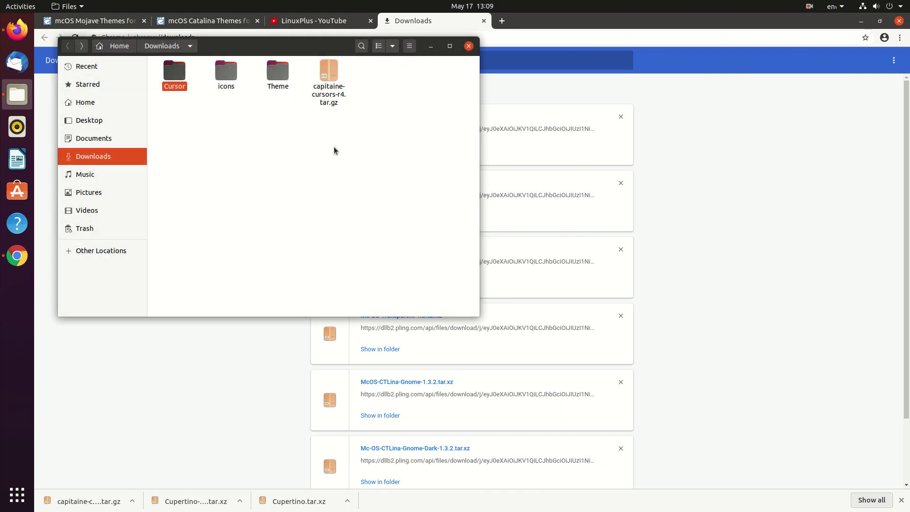
# Move capitaine-cursors-r4.tar.gz into the Cursor folder and return to Downloads
pyautogui.click(332, 75)
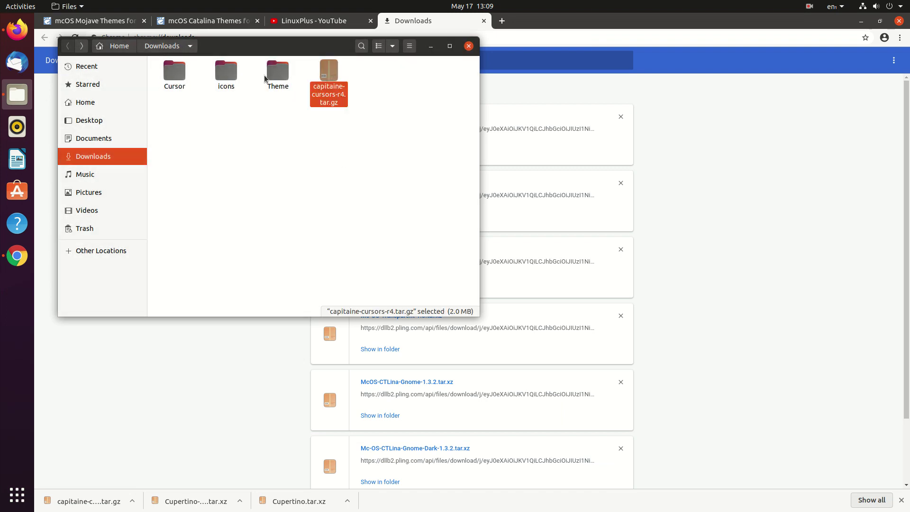
pyautogui.doubleClick(175, 71)
pyautogui.hotkey('ctrl', 'v')
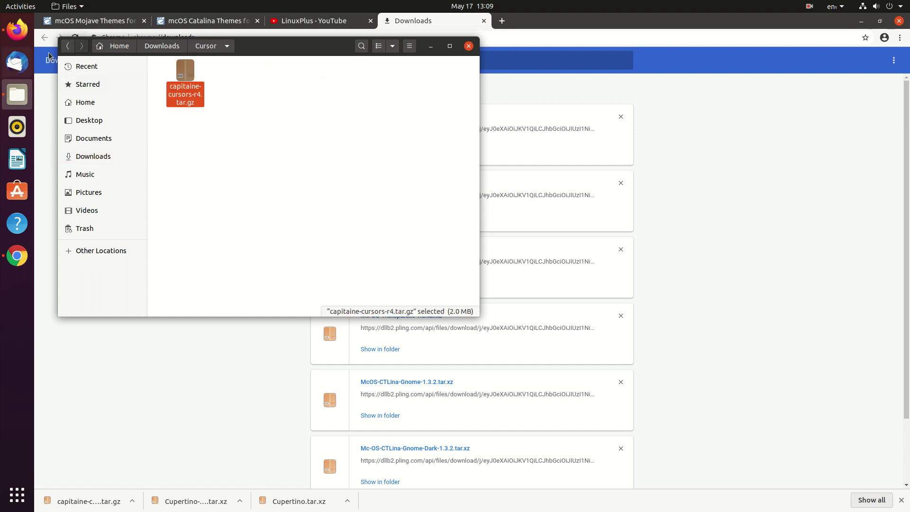
pyautogui.click(72, 48)
# Return to the mcOS Mojave Themes page in Google Chrome and download mcOS_Mojave.zip and mcOS_Mojave Night-20200507050338.zip
pyautogui.click(201, 385)
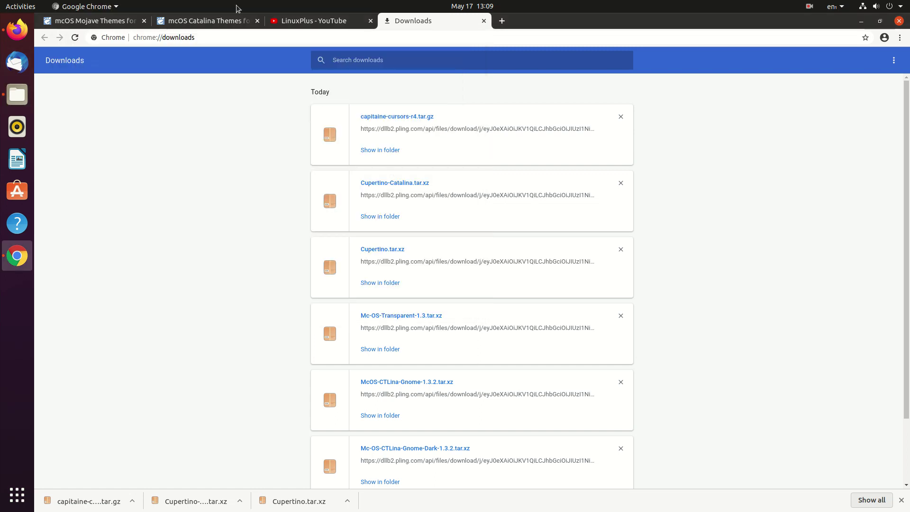
pyautogui.click(82, 21)
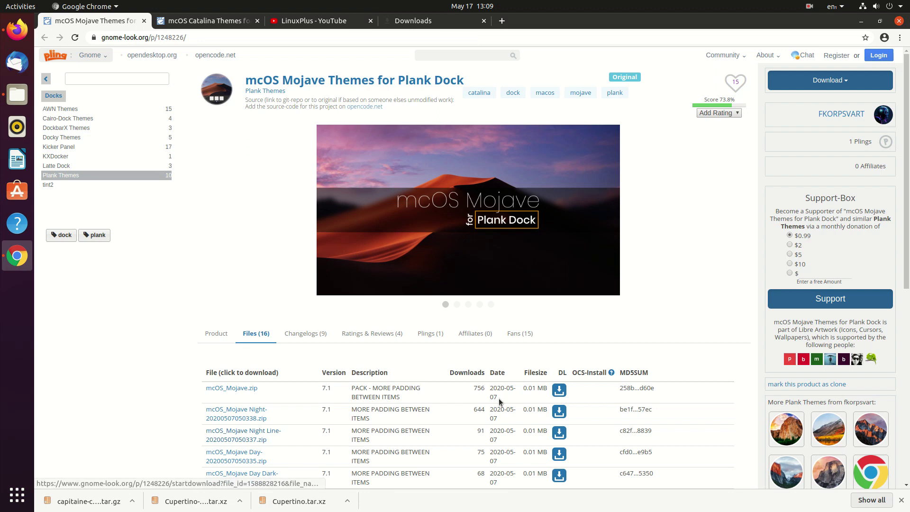
pyautogui.click(553, 393)
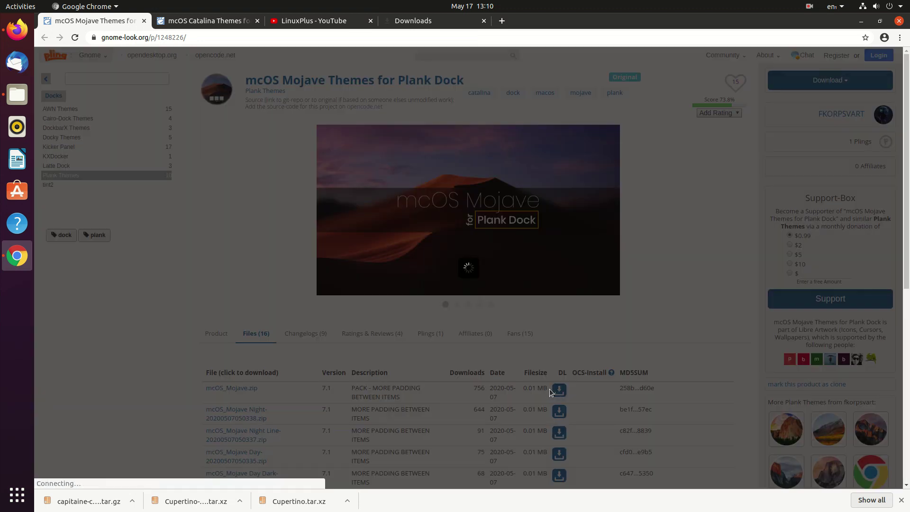
pyautogui.click(482, 268)
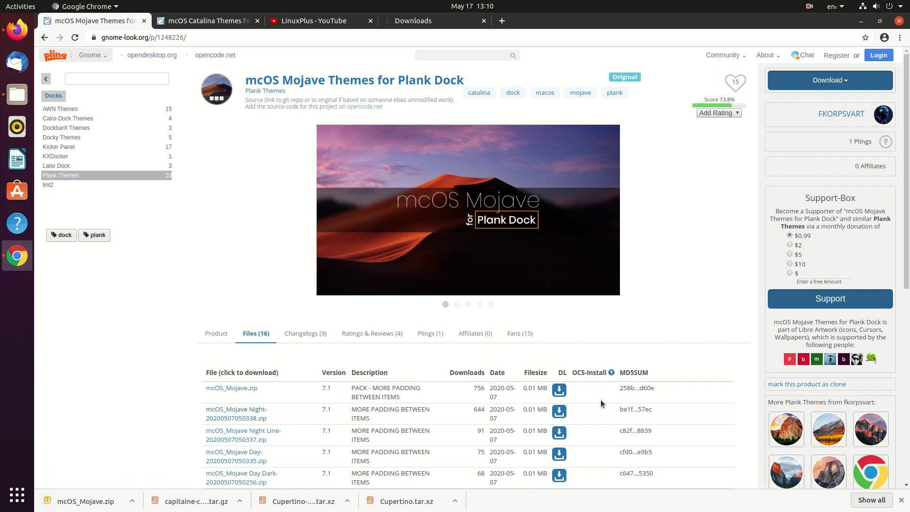
pyautogui.click(557, 414)
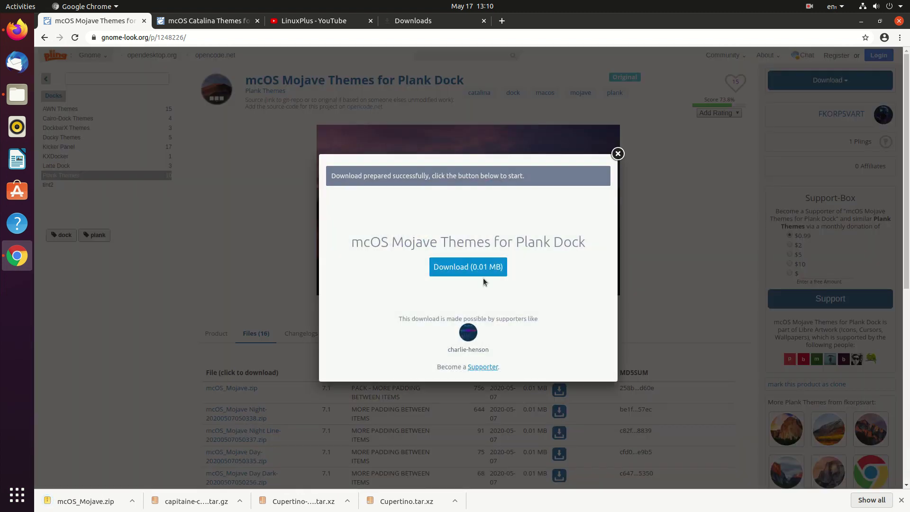
pyautogui.click(482, 267)
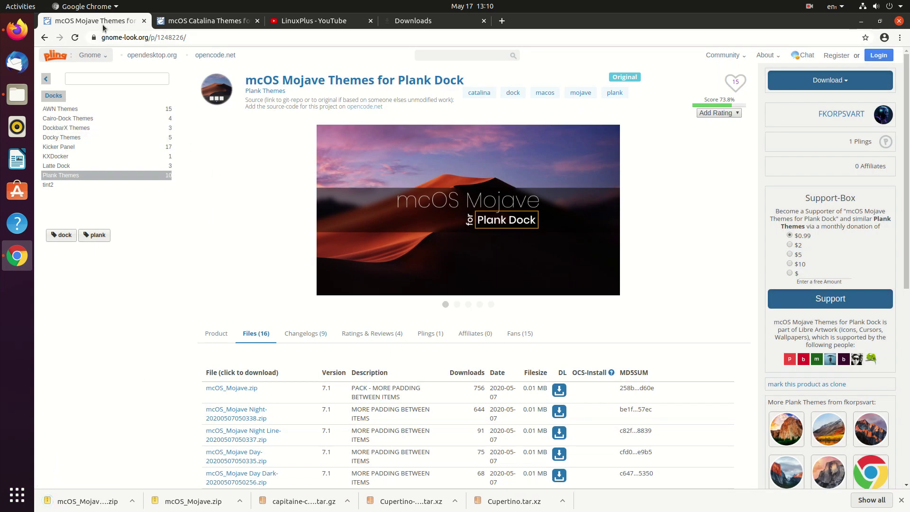
# Close the mcOS Mojave Themes page and show the newest downloaded Plank theme archive in its folder
pyautogui.middleClick(122, 19)
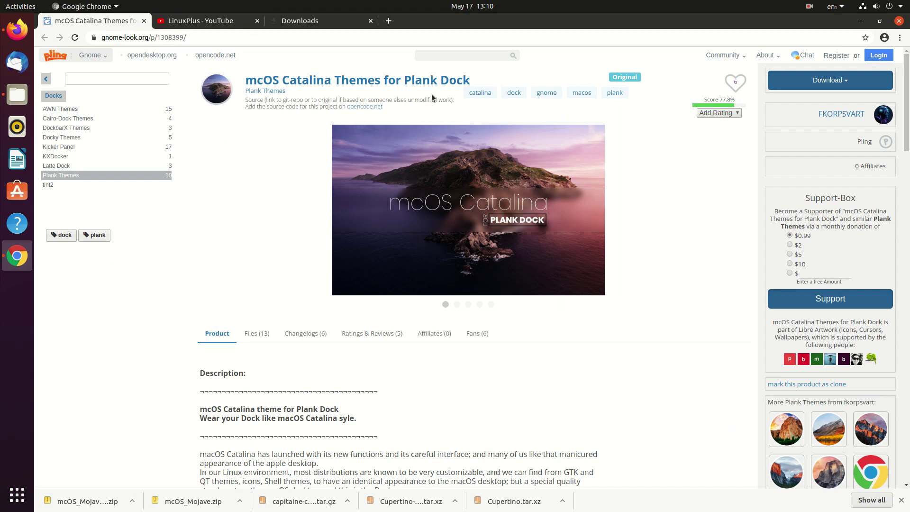
pyautogui.click(313, 21)
pyautogui.click(372, 153)
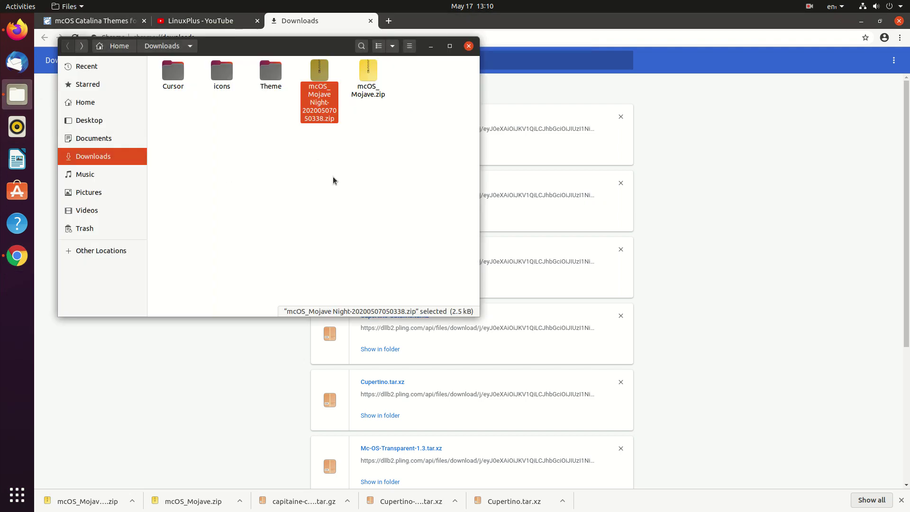
# Create a folder named Dock in the Downloads folder
pyautogui.click(334, 179)
pyautogui.rightClick(244, 188)
pyautogui.click(276, 194)
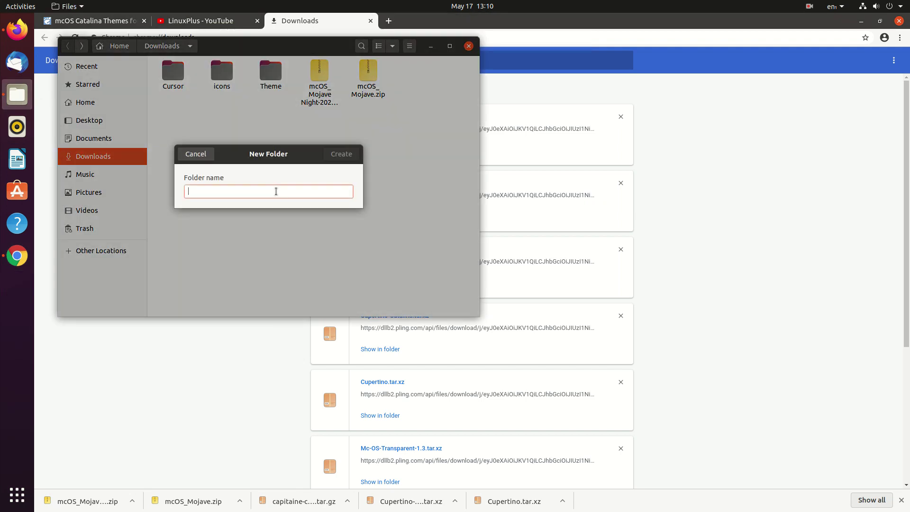
pyautogui.write('Dock')
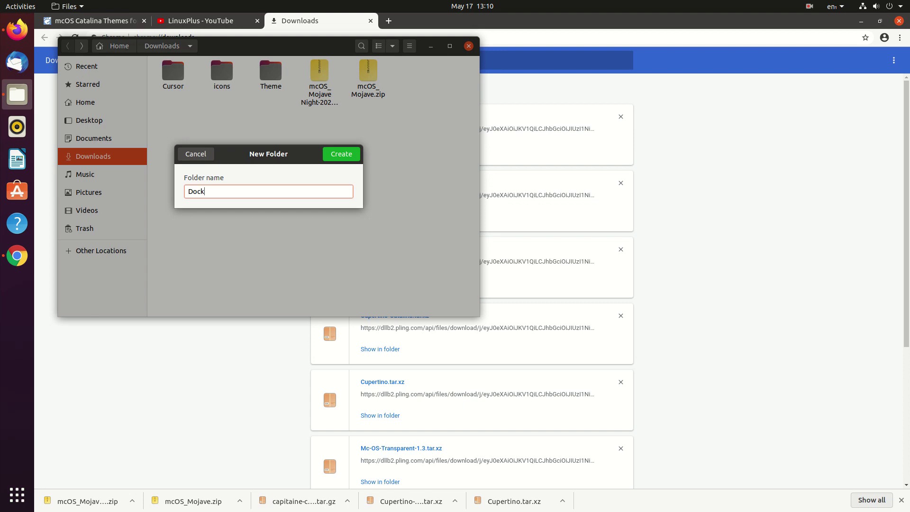
pyautogui.press('Return')
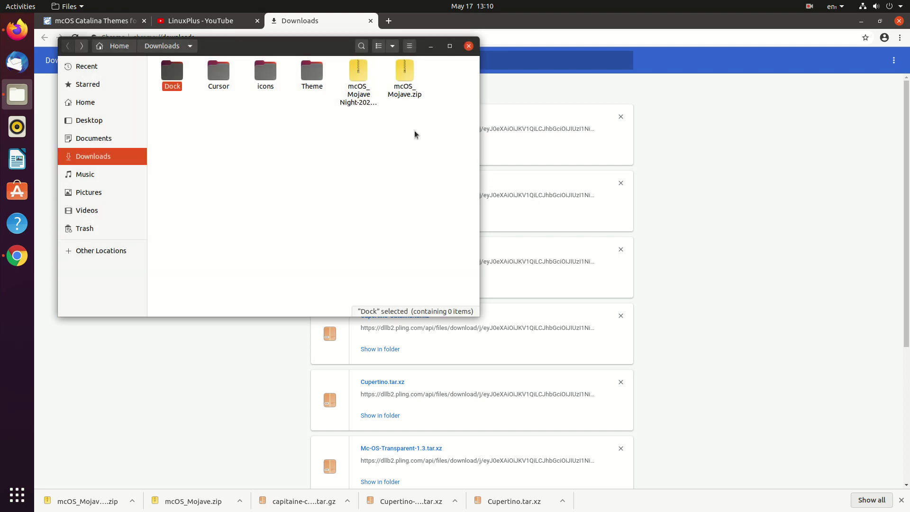
# Move mcOS_Mojave.zip and mcOS_Mojave Night-20200507050338.zip into the Dock folder
pyautogui.moveTo(400, 122); pyautogui.dragTo(184, 107)
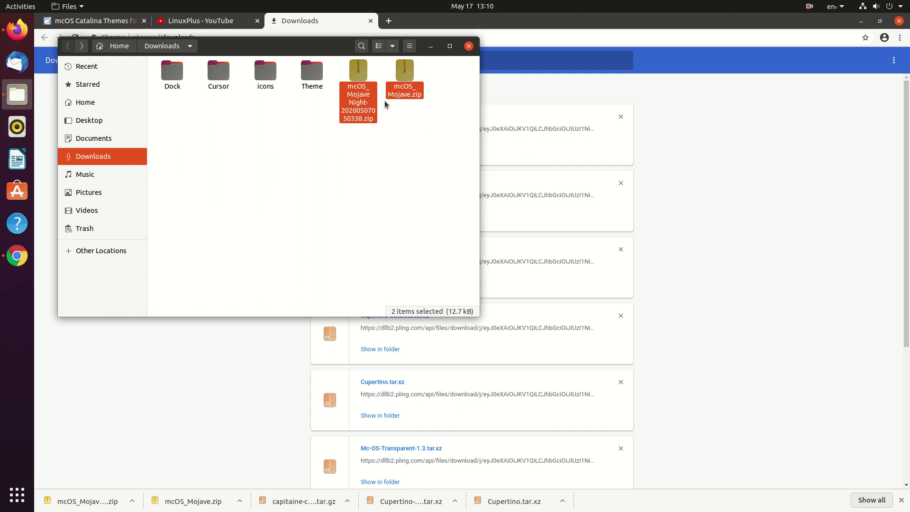
pyautogui.click(360, 79)
pyautogui.moveTo(457, 154); pyautogui.dragTo(369, 67)
pyautogui.hotkey('shift', 'Delete')
pyautogui.press('Escape')
pyautogui.doubleClick(177, 70)
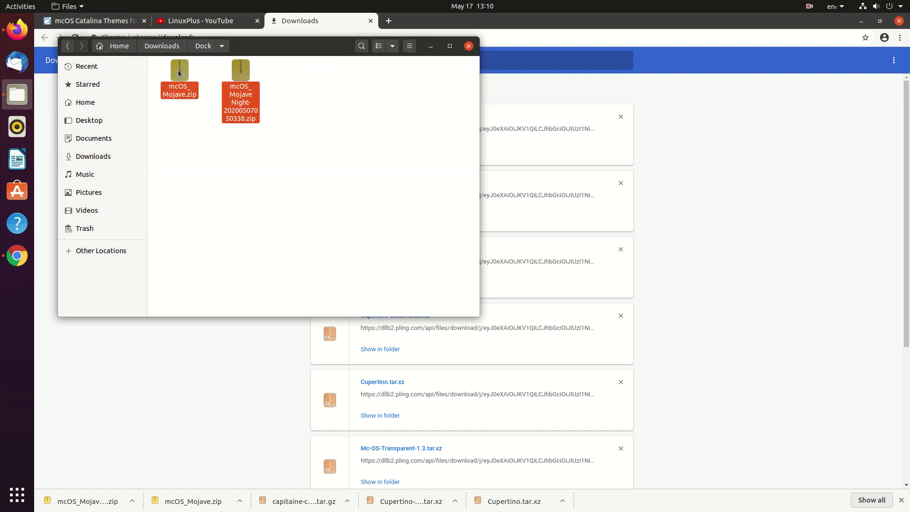
# Return to the mcOS Catalina Themes for Plank Dock page and download mcOS_Catalina.zip from its files
pyautogui.click(67, 45)
pyautogui.click(181, 347)
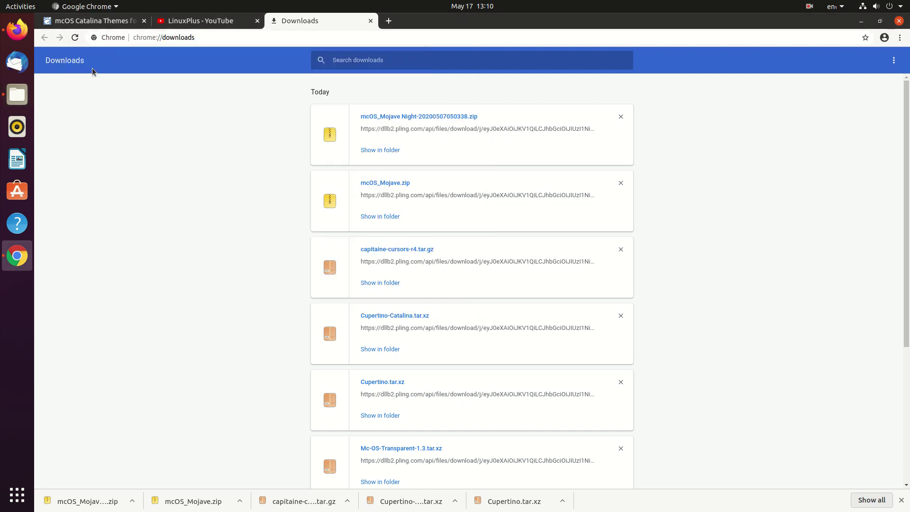
pyautogui.click(83, 22)
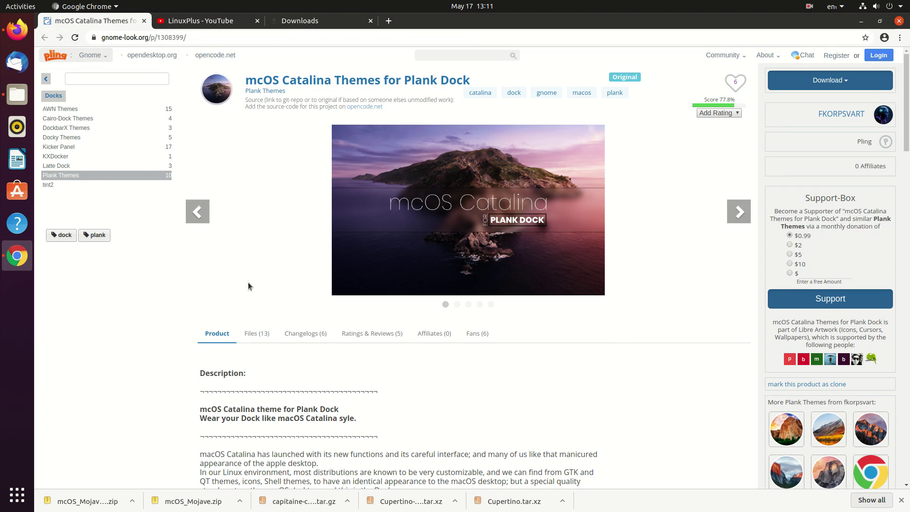
pyautogui.scroll(-3, 292, 365)
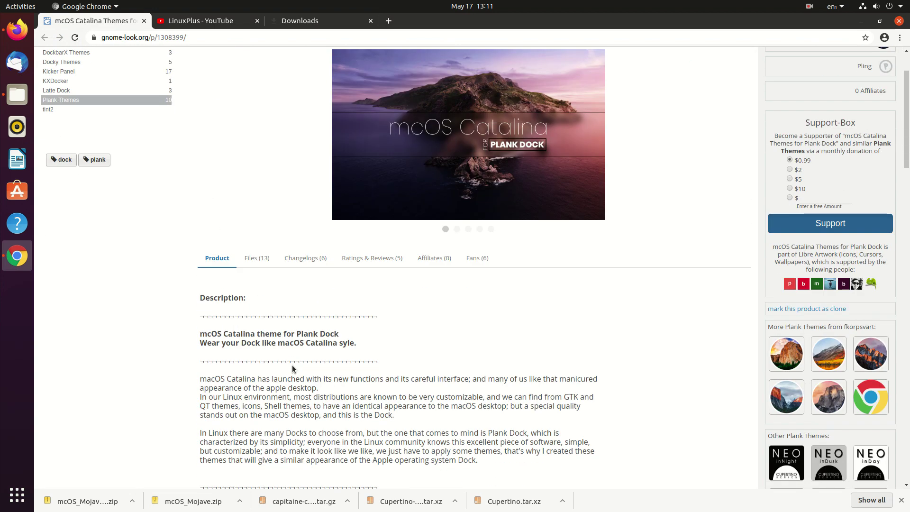
pyautogui.click(261, 268)
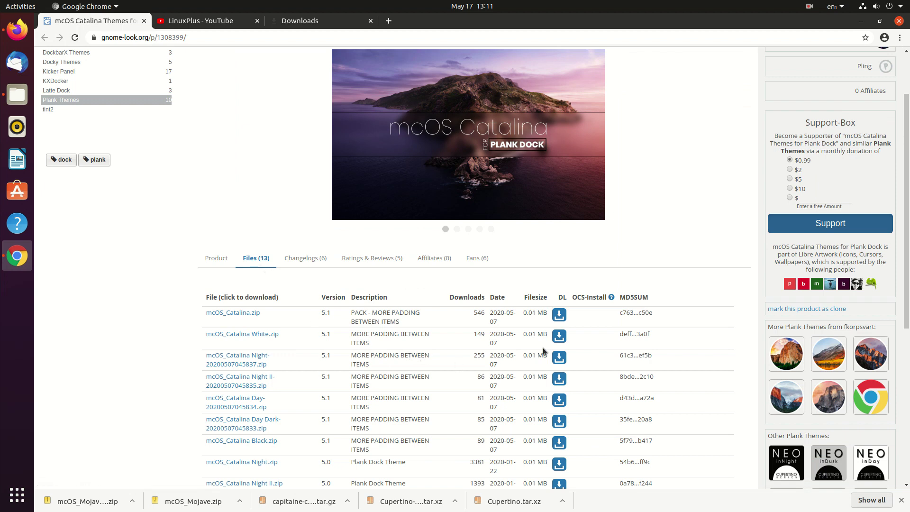
pyautogui.click(563, 318)
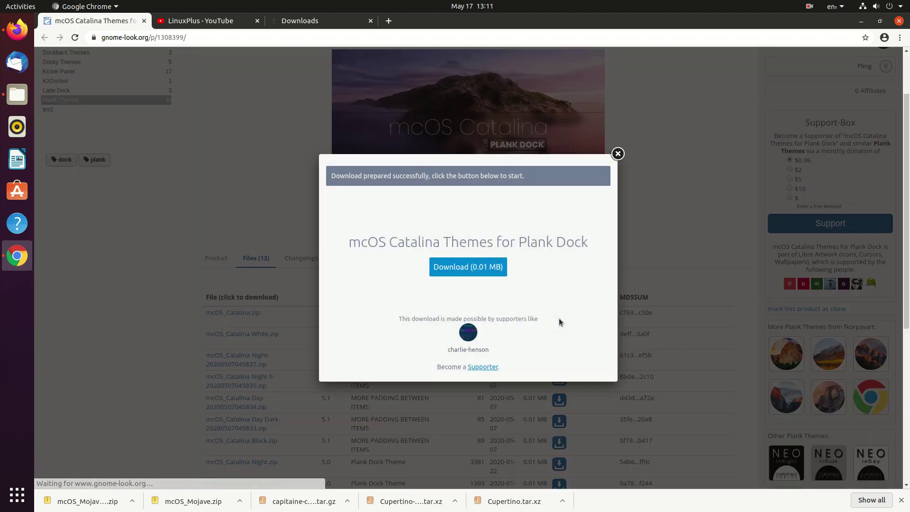
pyautogui.click(452, 271)
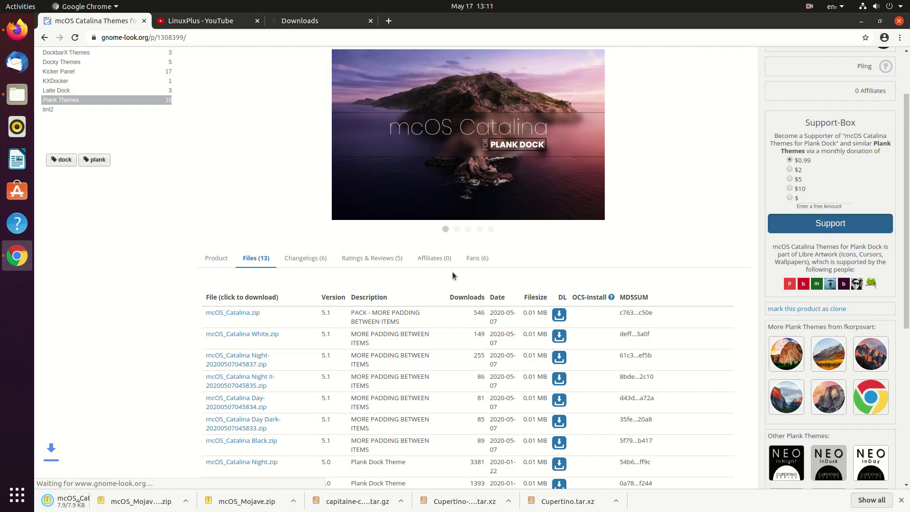
# Show the downloaded mcOS_Catalina.zip in its folder and move it into the Dock folder
pyautogui.click(317, 20)
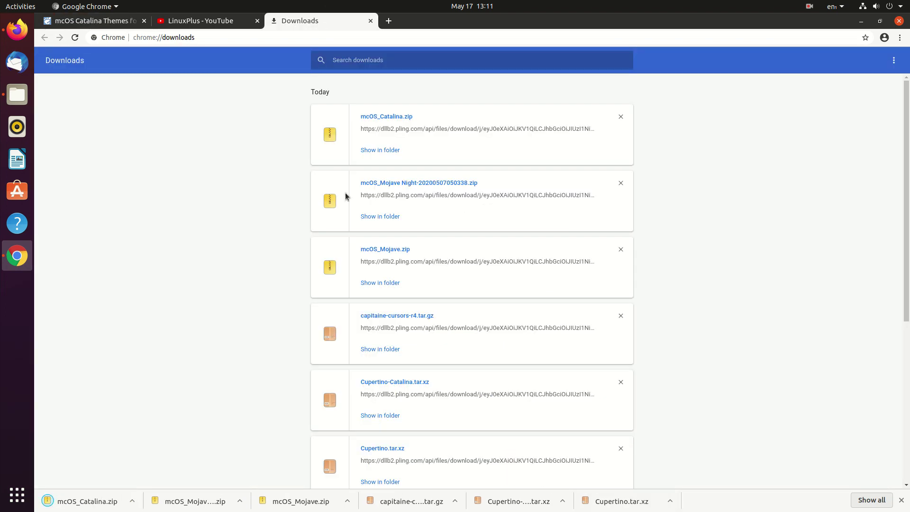
pyautogui.click(374, 151)
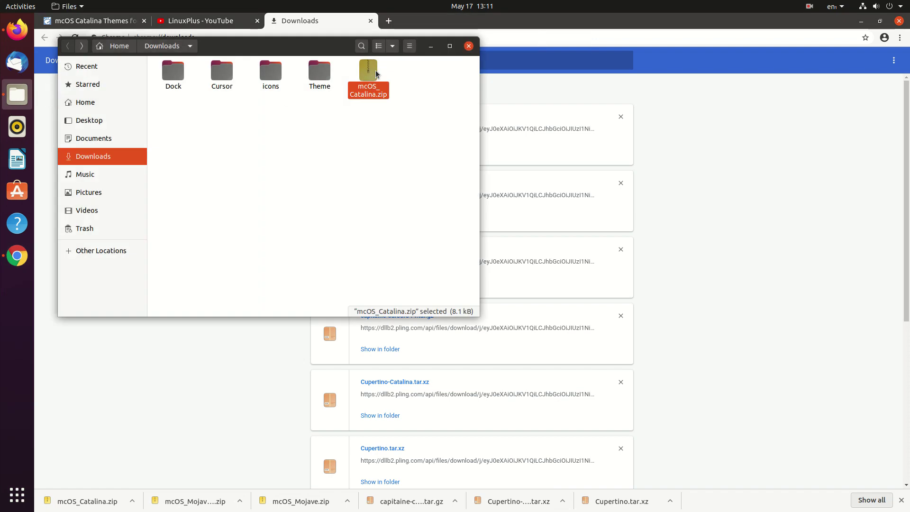
pyautogui.doubleClick(173, 71)
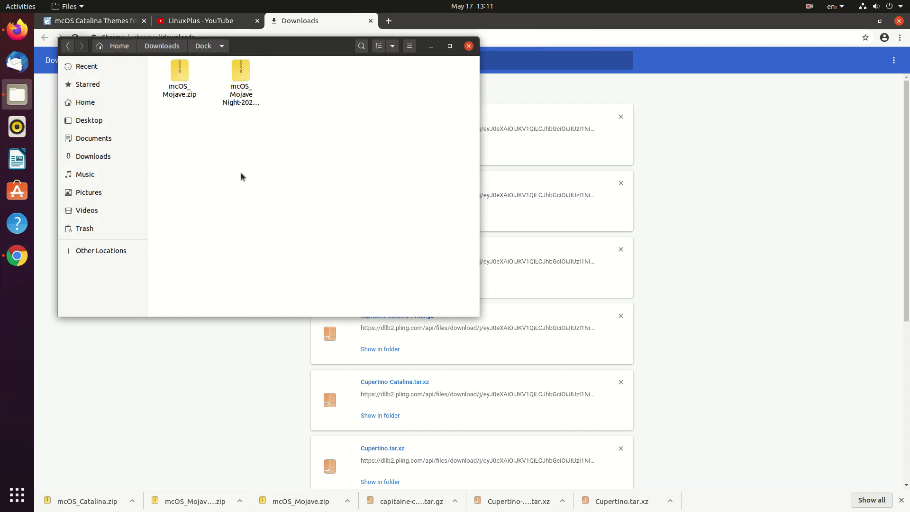
pyautogui.hotkey('ctrl', 'v')
pyautogui.moveTo(305, 152); pyautogui.dragTo(150, 63)
pyautogui.click(270, 161)
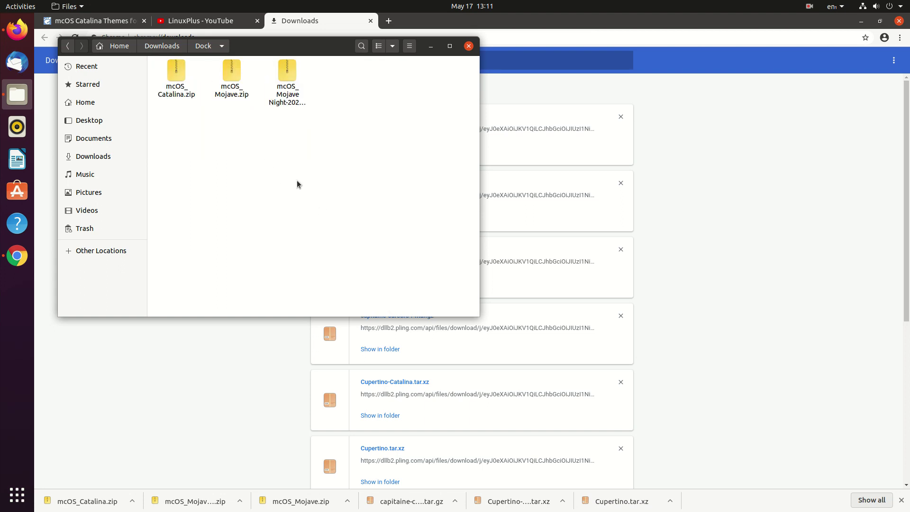
# Download mcOS_Catalina White.zip from the mcOS Catalina Themes for Plank Dock page
pyautogui.click(90, 25)
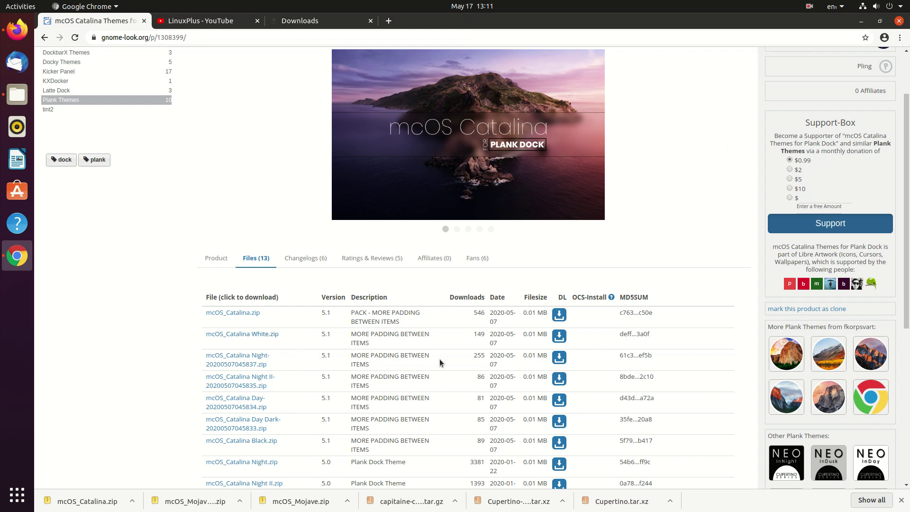
pyautogui.click(561, 337)
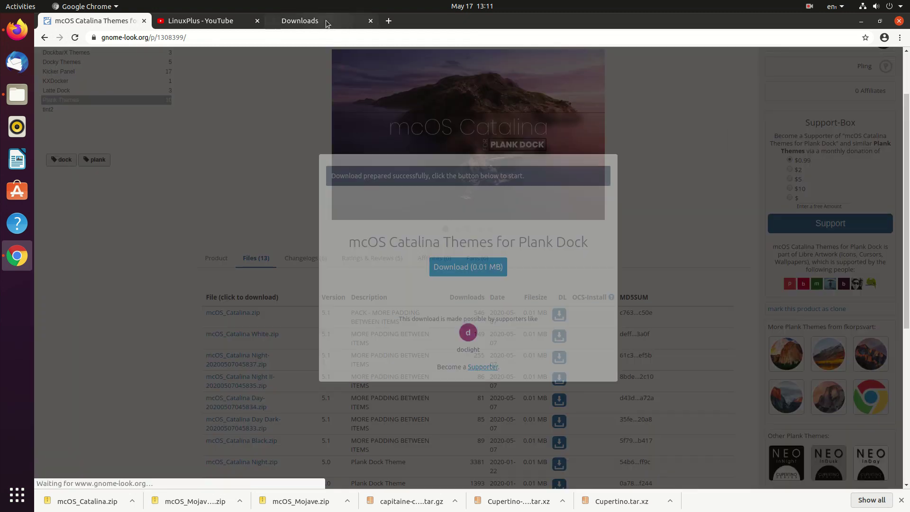
pyautogui.click(326, 20)
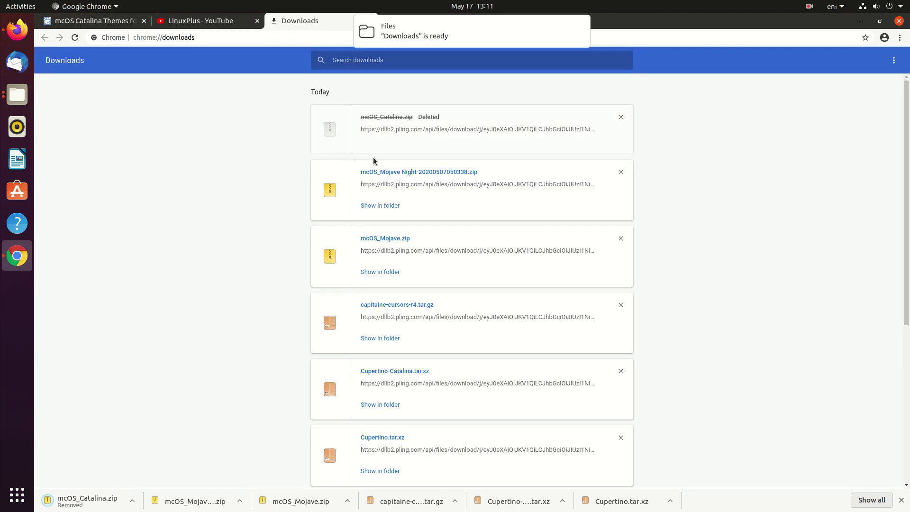
pyautogui.click(17, 95)
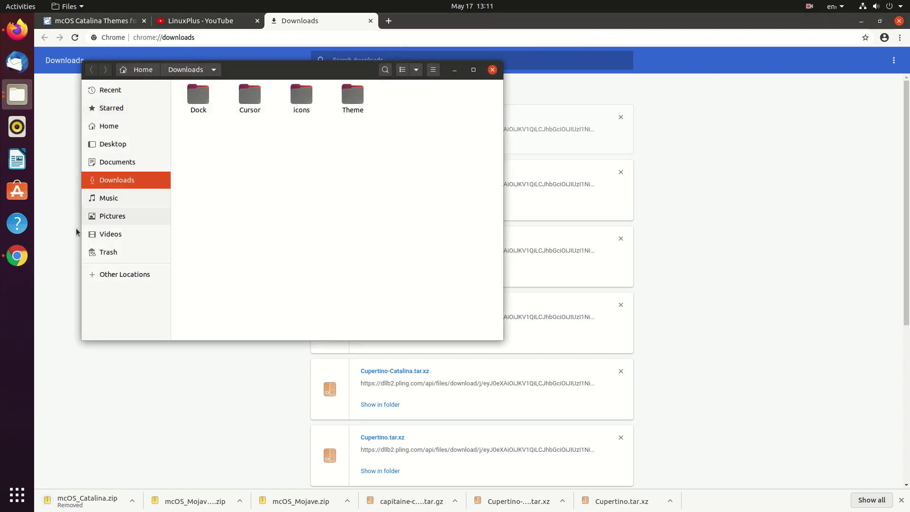
pyautogui.click(71, 206)
pyautogui.click(93, 20)
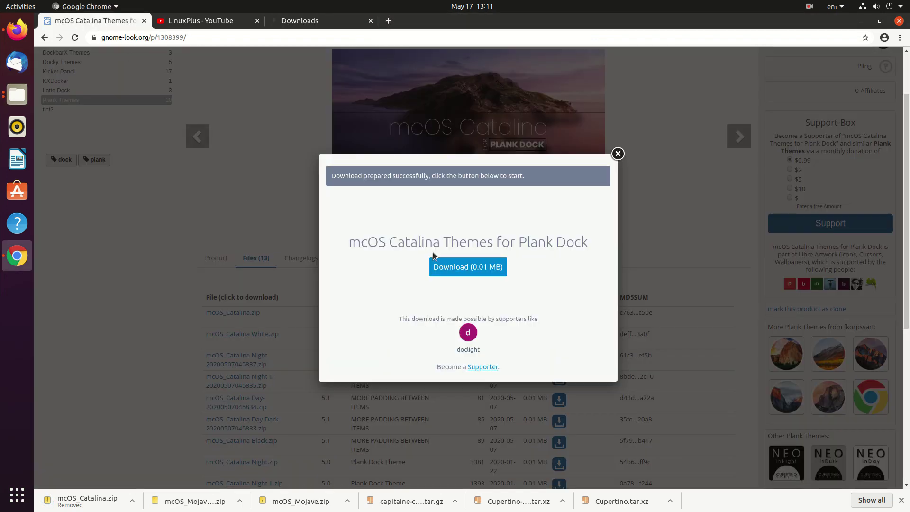
pyautogui.click(465, 269)
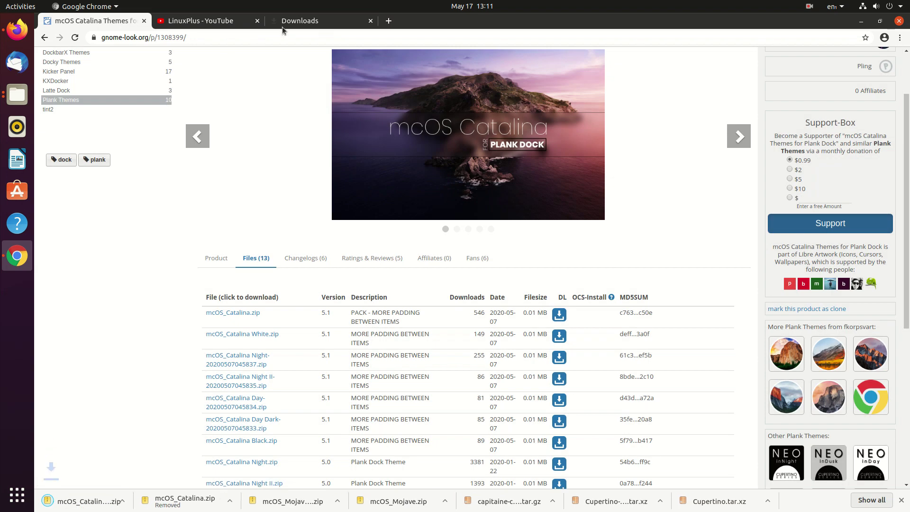
# Switch to Files, move mcOS_Catalina White.zip from Downloads into the Dock folder and go back to the Downloads folder
pyautogui.click(323, 23)
pyautogui.click(18, 95)
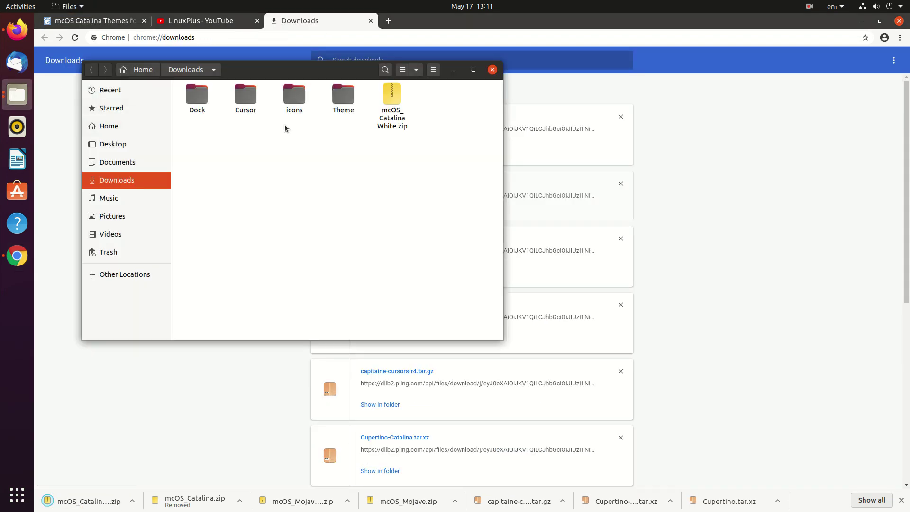
pyautogui.click(390, 102)
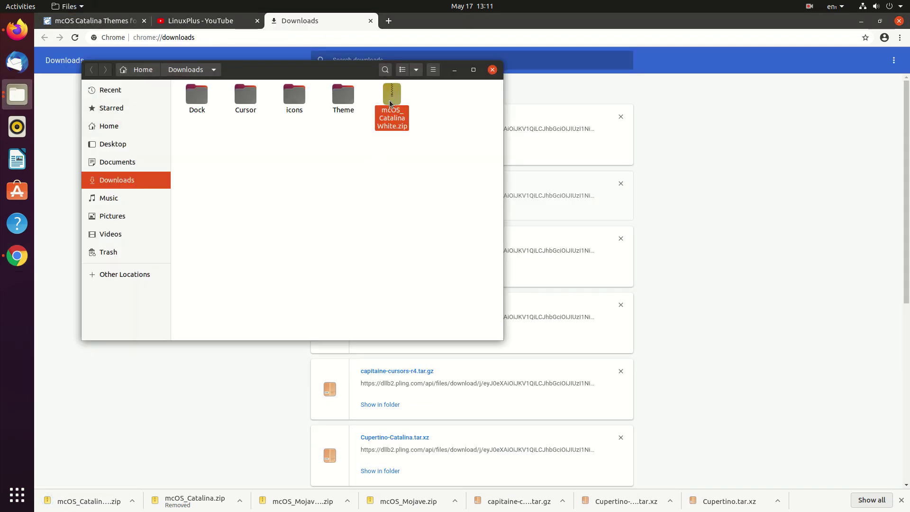
pyautogui.doubleClick(196, 96)
pyautogui.hotkey('ctrl', 'v')
pyautogui.moveTo(353, 169); pyautogui.dragTo(237, 136)
pyautogui.click(237, 136)
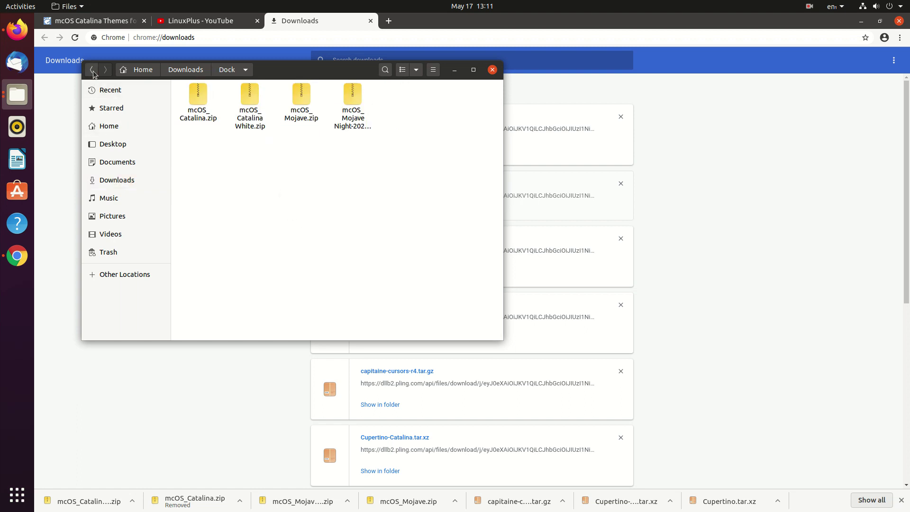
pyautogui.click(91, 69)
pyautogui.click(38, 112)
pyautogui.rightClick(17, 95)
pyautogui.click(57, 127)
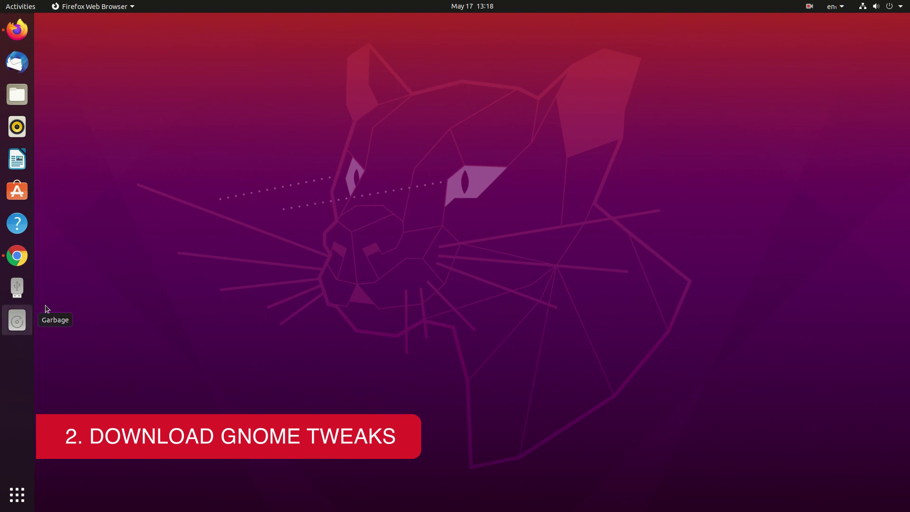
# Open Ubuntu Software, search for "gnome tweak" and install GNOME Tweaks
pyautogui.click(14, 189)
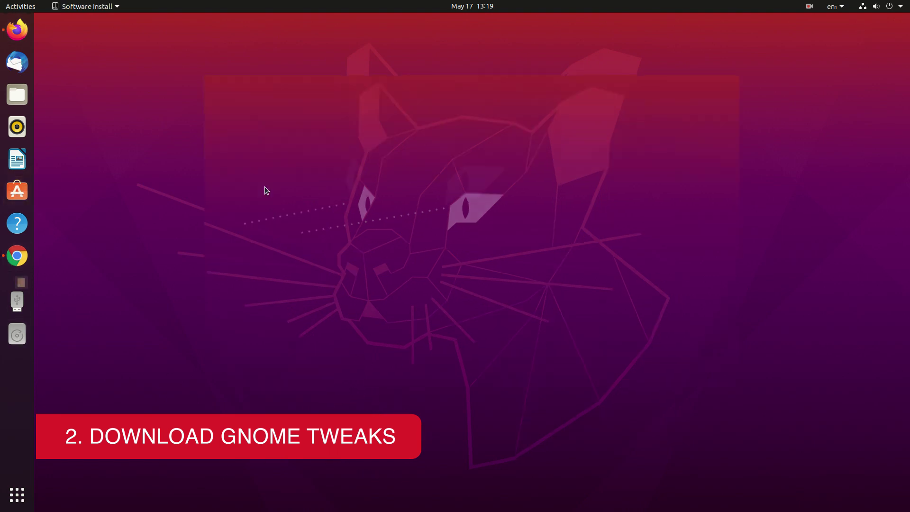
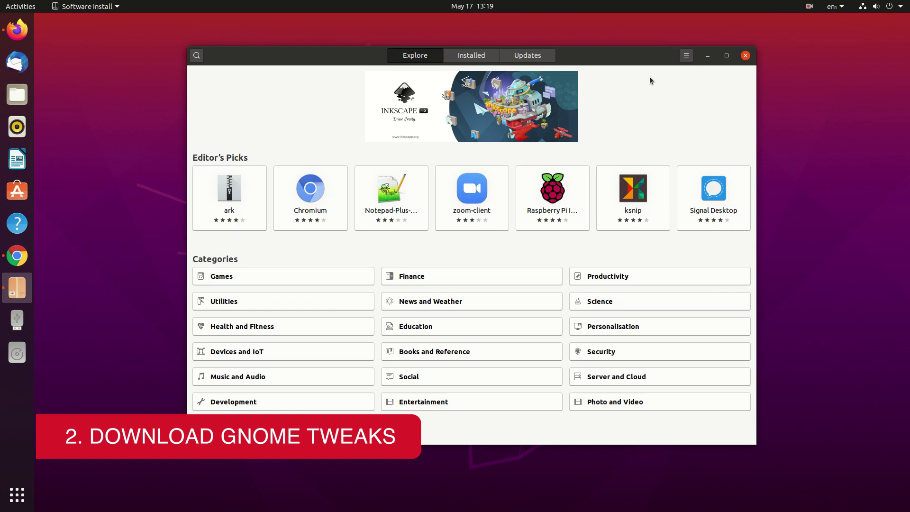
pyautogui.click(196, 55)
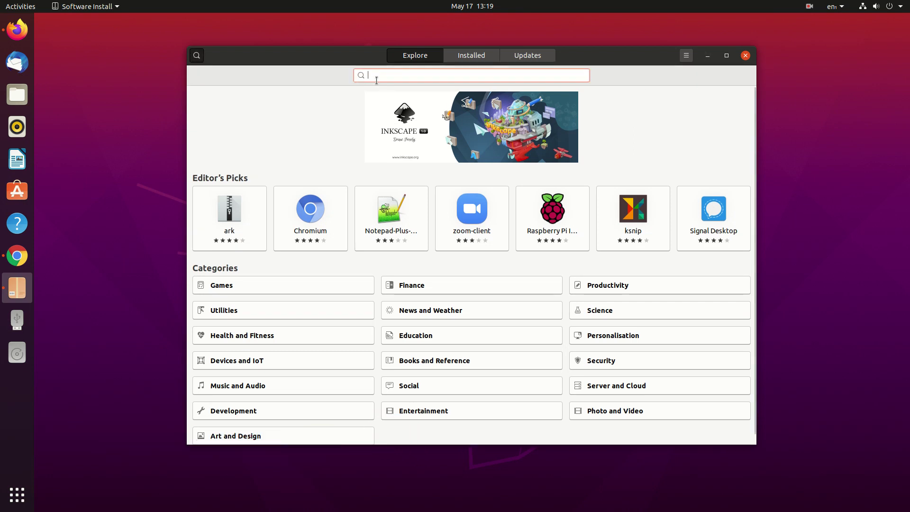
pyautogui.write('gnom')
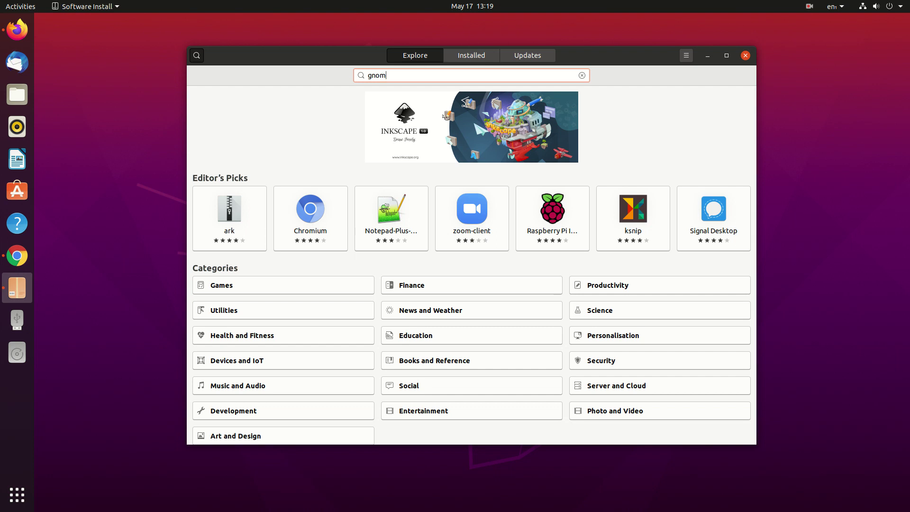
pyautogui.write('e tweak')
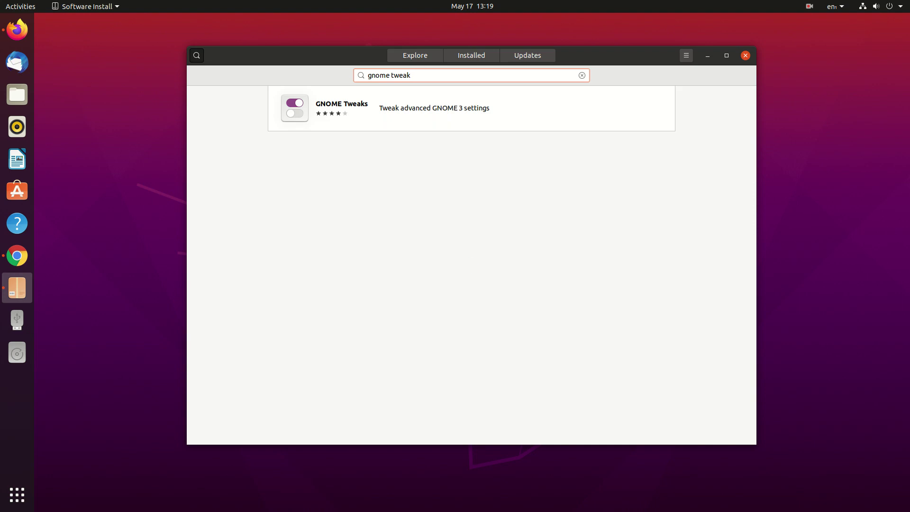
pyautogui.click(358, 109)
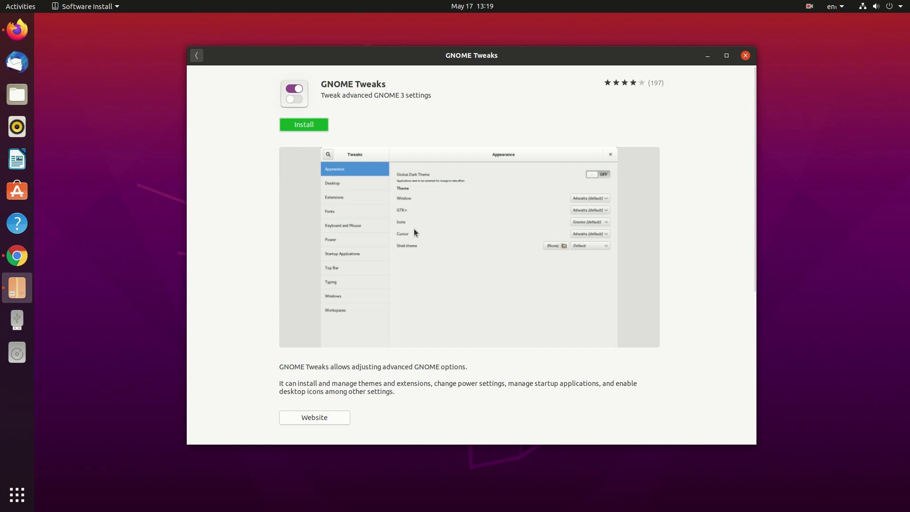
pyautogui.click(305, 124)
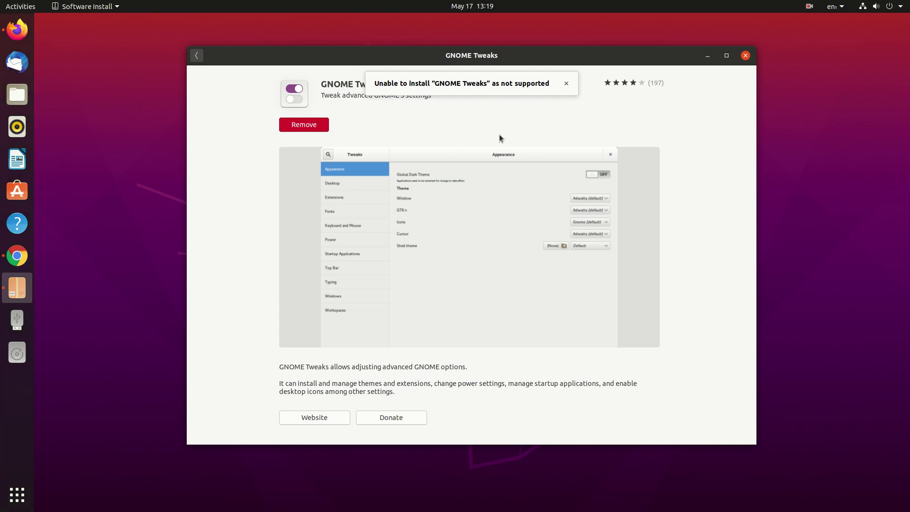
# Find and launch the Tweaks application, dismiss the installation notification and minimize the Ubuntu Software window
pyautogui.click(10, 496)
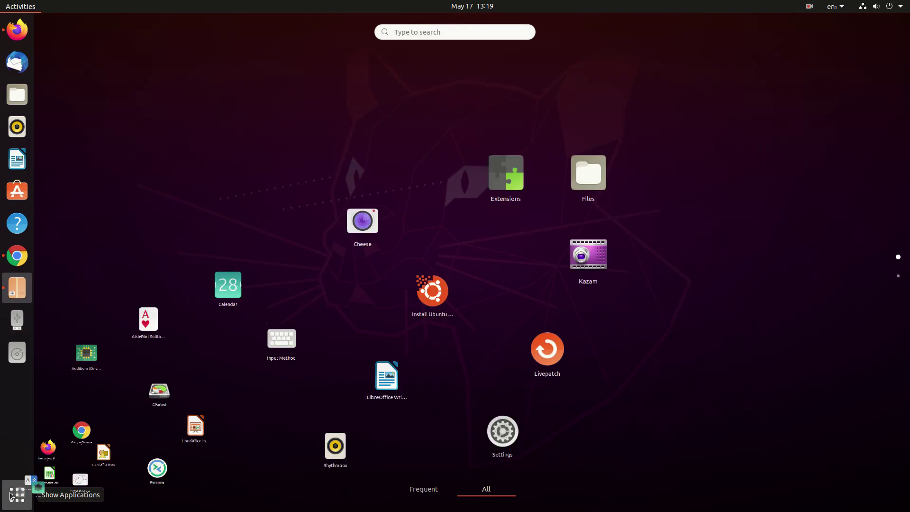
pyautogui.write('twea')
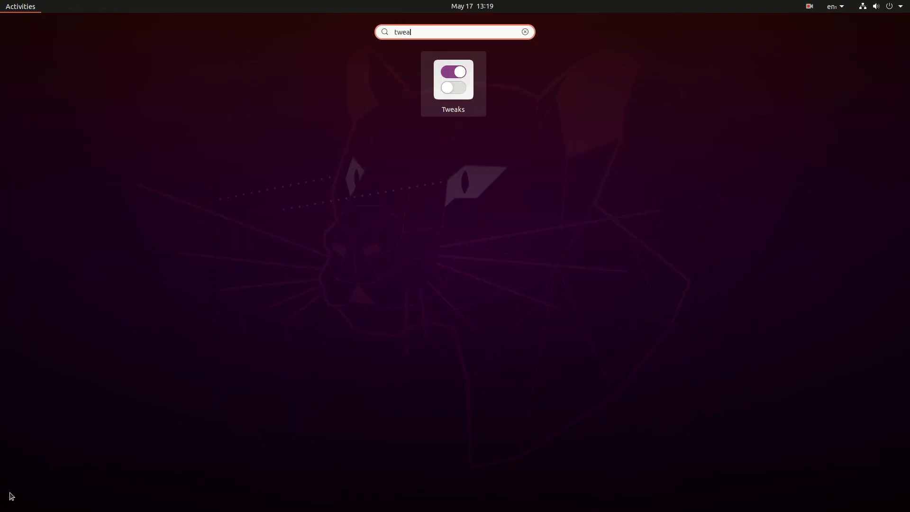
pyautogui.press('Return')
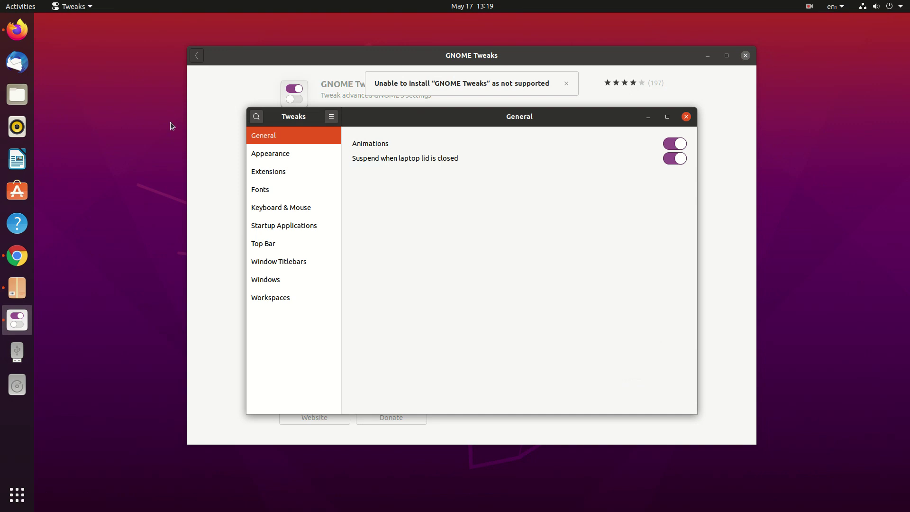
pyautogui.click(571, 88)
pyautogui.click(566, 84)
pyautogui.click(707, 56)
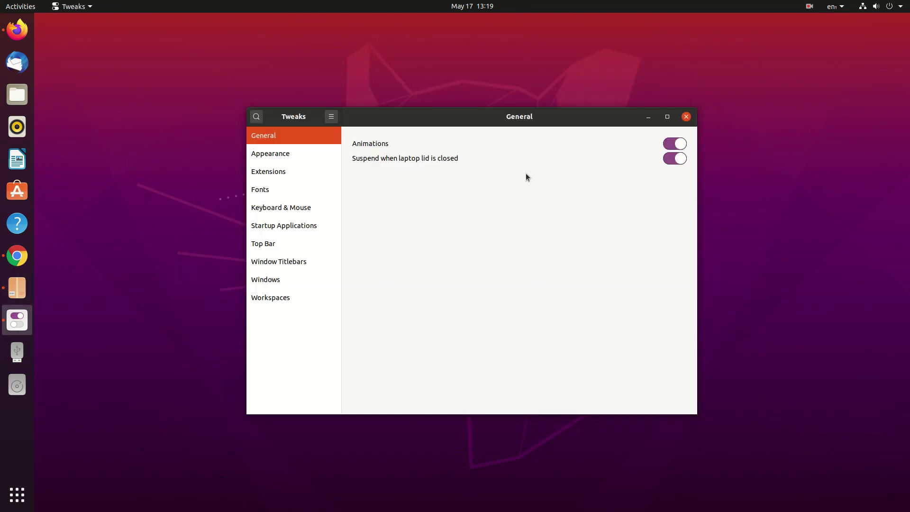
pyautogui.click(287, 153)
pyautogui.click(285, 135)
pyautogui.click(285, 298)
pyautogui.click(284, 225)
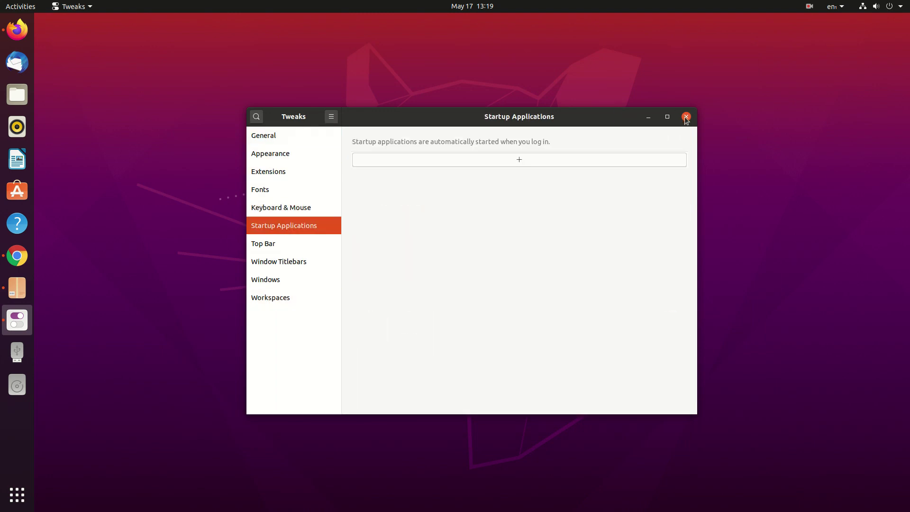
# Add Tweaks to the dock favorites and close the Tweaks window
pyautogui.rightClick(21, 323)
pyautogui.click(63, 319)
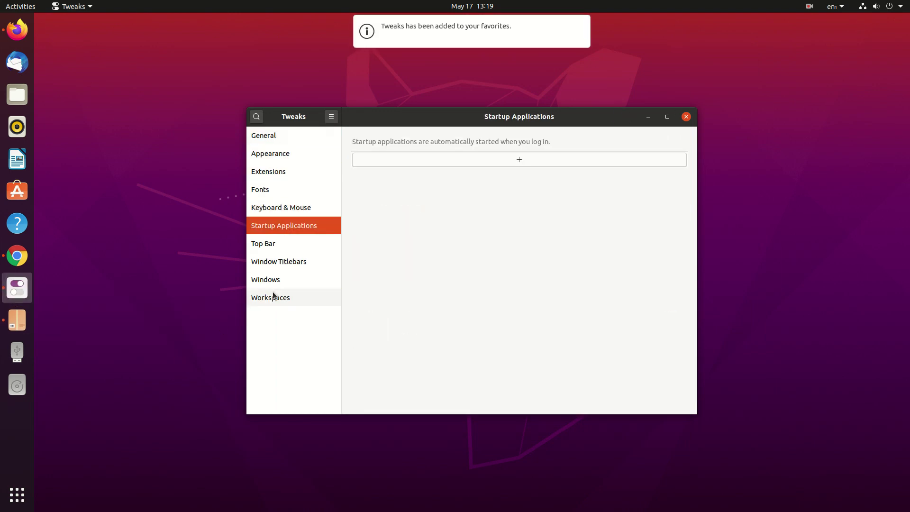
pyautogui.click(686, 117)
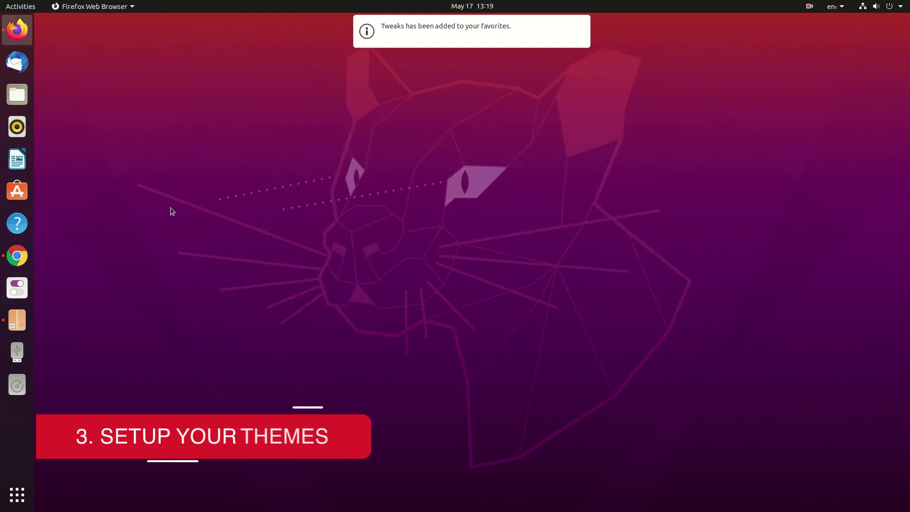
# Open the Home folder in Files and show its hidden files
pyautogui.click(17, 94)
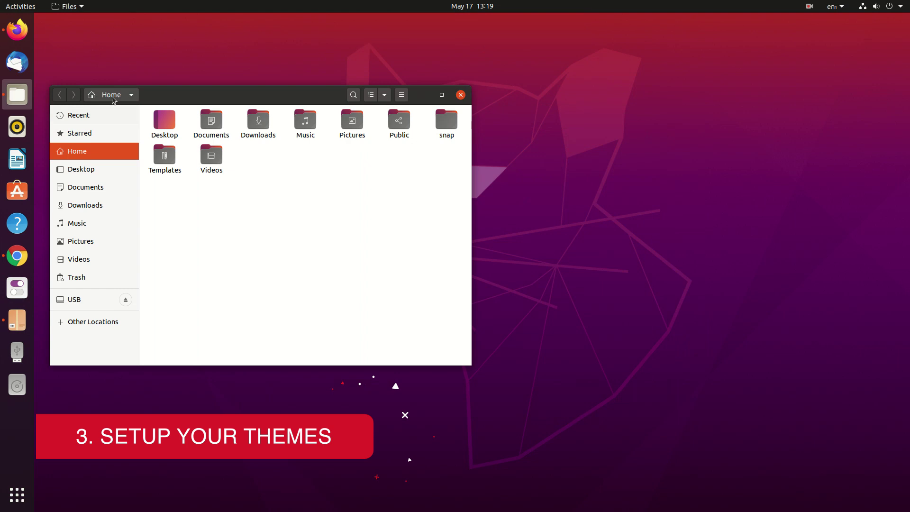
pyautogui.moveTo(158, 91); pyautogui.dragTo(327, 104)
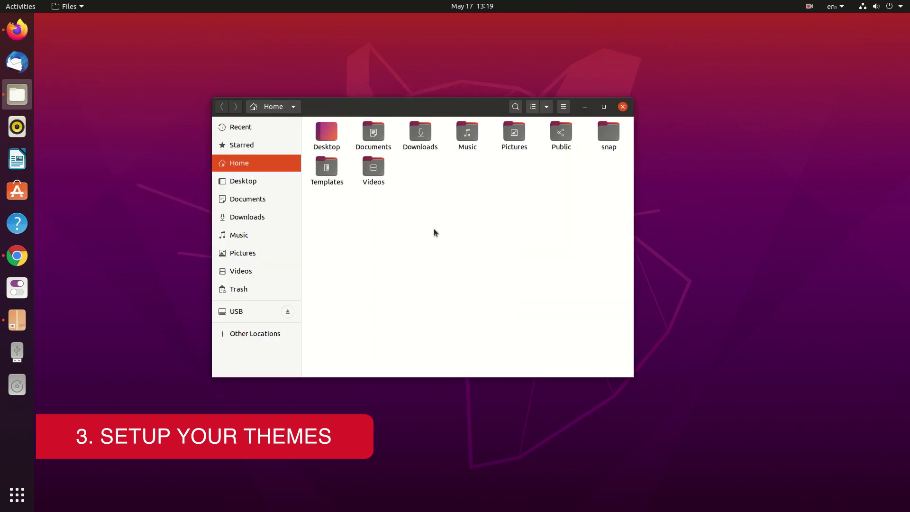
pyautogui.press('super+h')
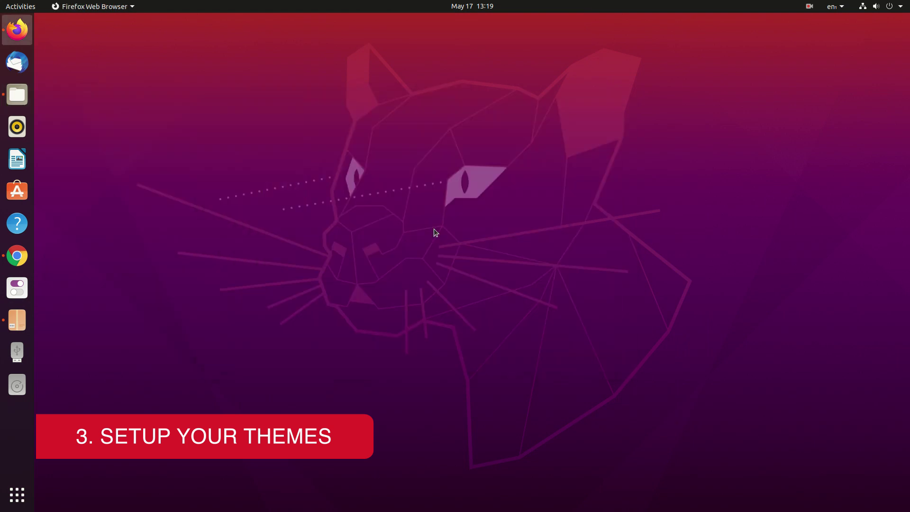
pyautogui.click(24, 97)
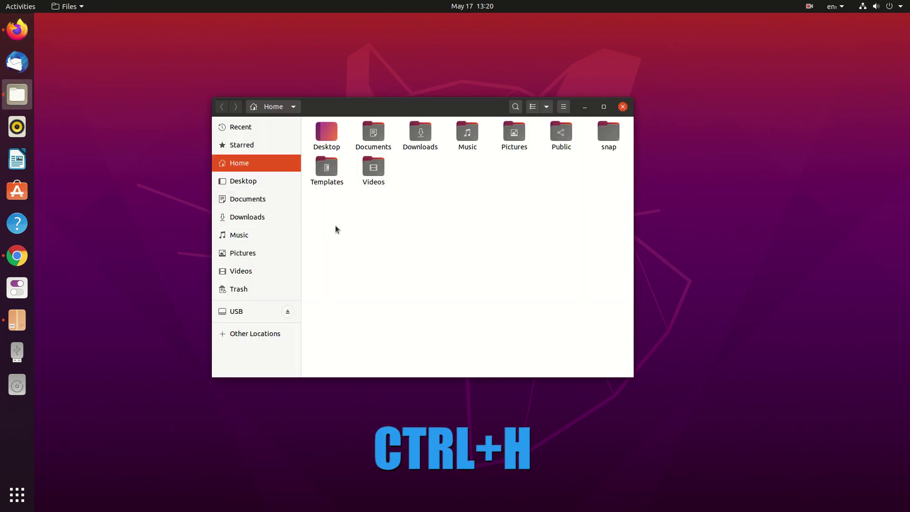
pyautogui.hotkey('ctrl', 'h')
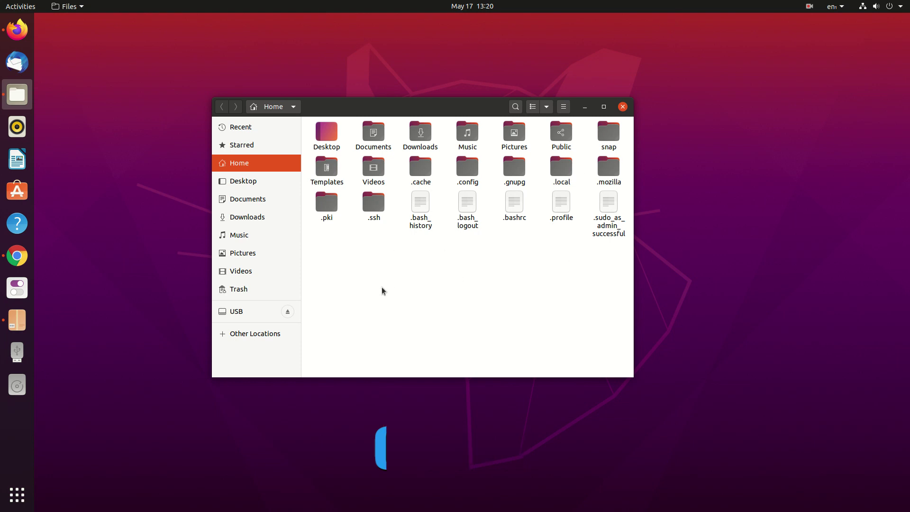
# Create a new folder named .themes in the Home folder
pyautogui.rightClick(374, 258)
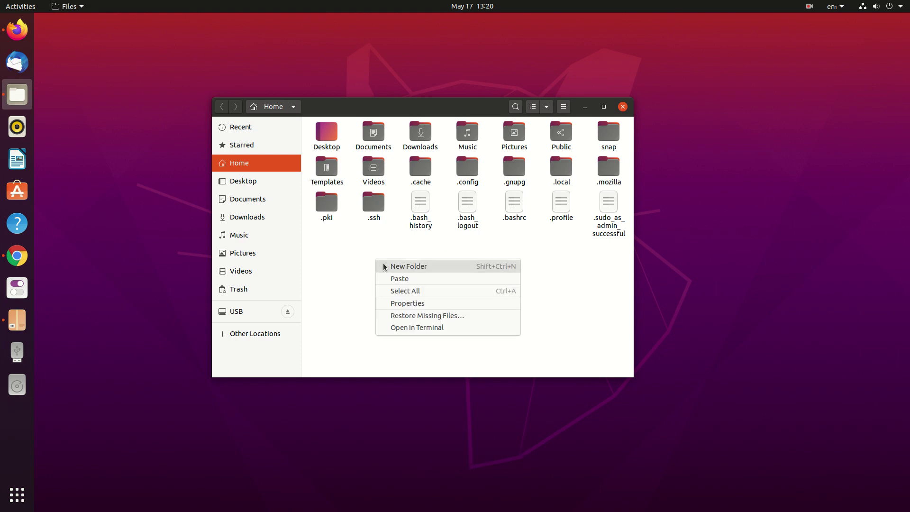
pyautogui.click(384, 267)
pyautogui.write('.themes')
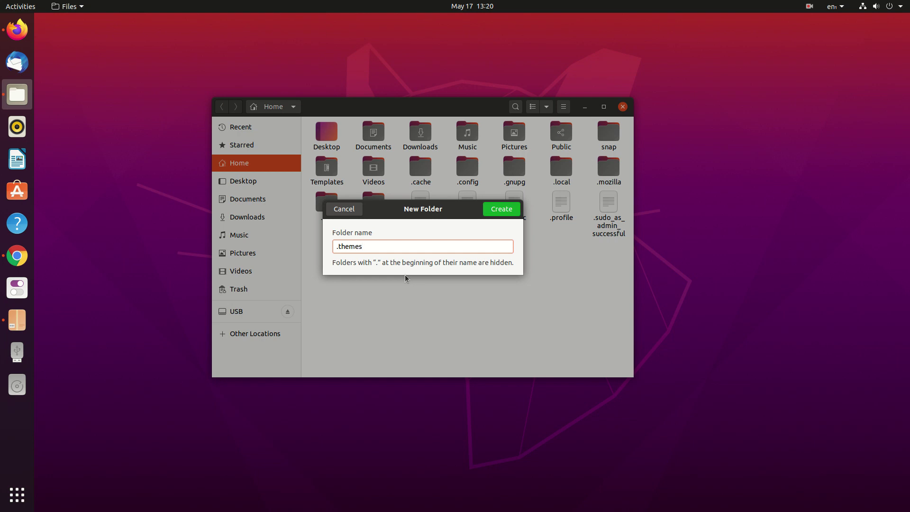
pyautogui.press('Return')
# Create a second hidden folder named .icons in the Home folder
pyautogui.rightClick(405, 274)
pyautogui.click(431, 283)
pyautogui.write('.')
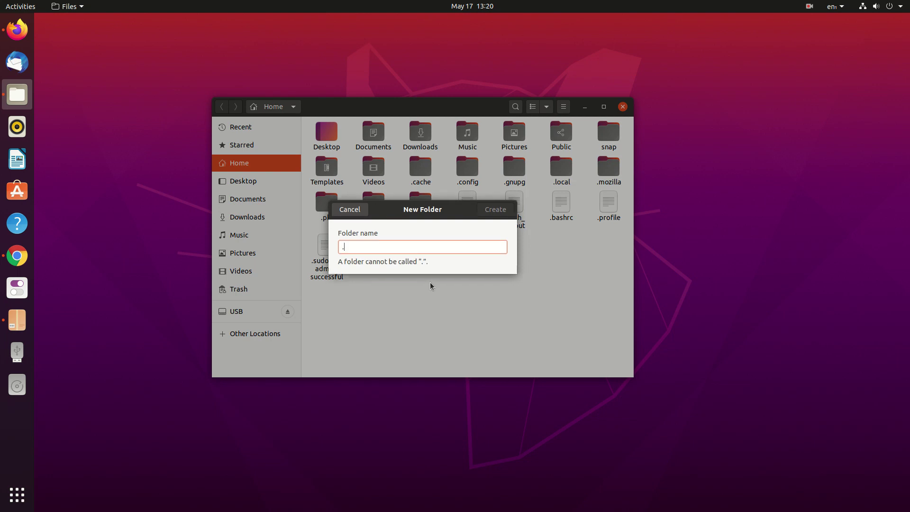
pyautogui.write('icons')
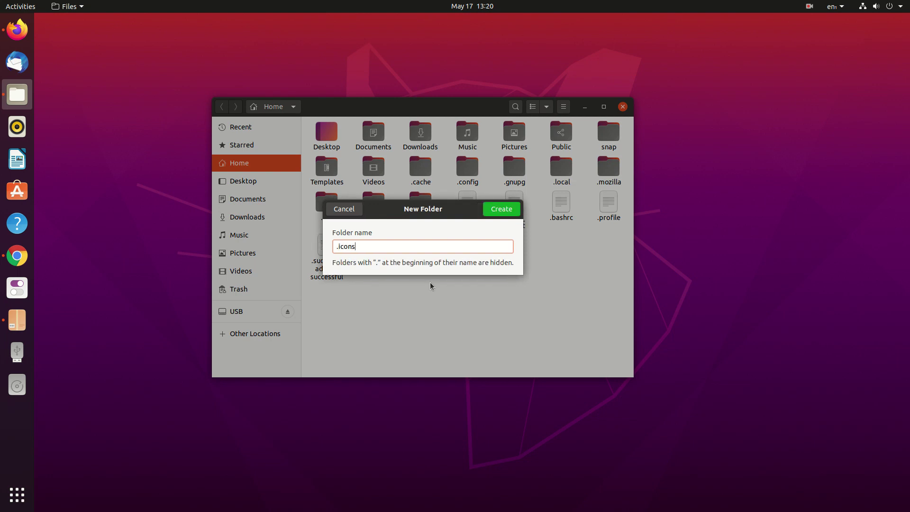
pyautogui.press('Return')
pyautogui.moveTo(467, 208); pyautogui.dragTo(557, 174)
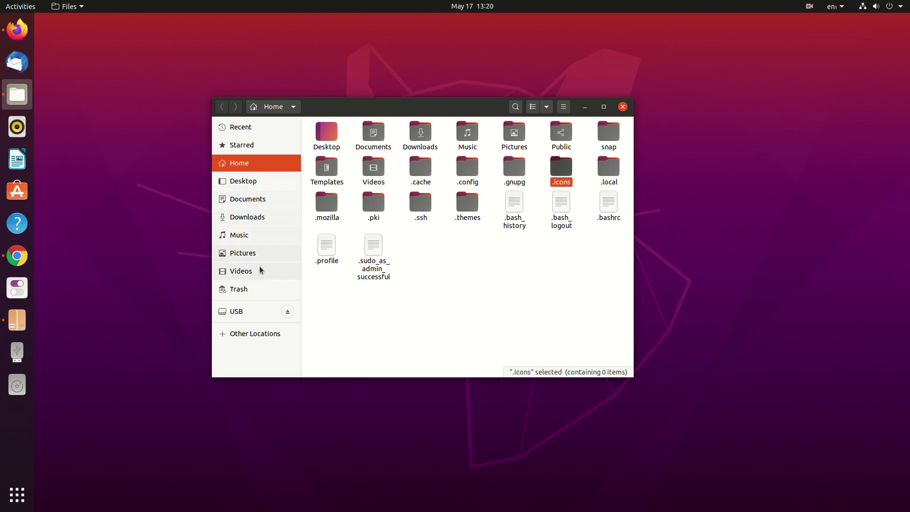
# Open Downloads in a new window and place the Home window beside it
pyautogui.rightClick(239, 219)
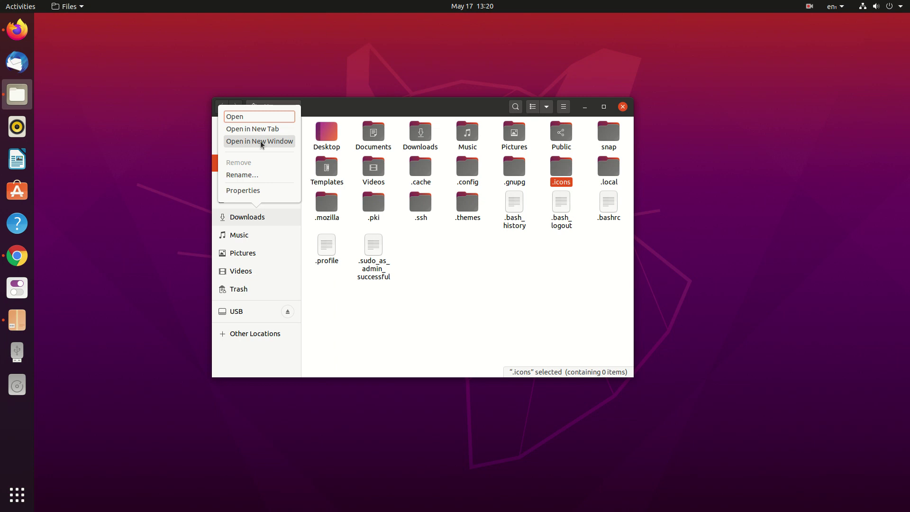
pyautogui.click(276, 142)
pyautogui.moveTo(486, 106); pyautogui.dragTo(749, 77)
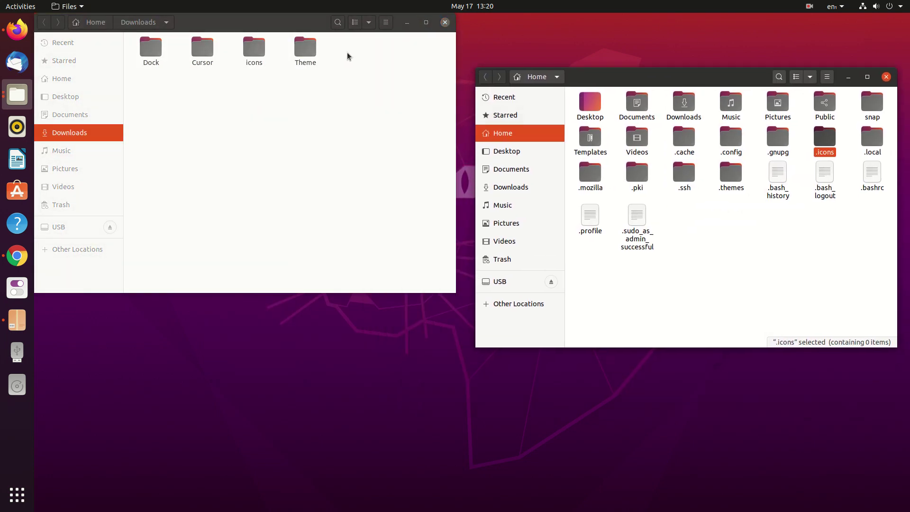
# Extract the McOS-CTLina-Gnome-1.3.2, Mc-OS-CTLina-Gnome-Dark-1.3.2 and Mc-OS-Transparent-1.3 archives in place inside the Theme folder of Downloads
pyautogui.doubleClick(304, 50)
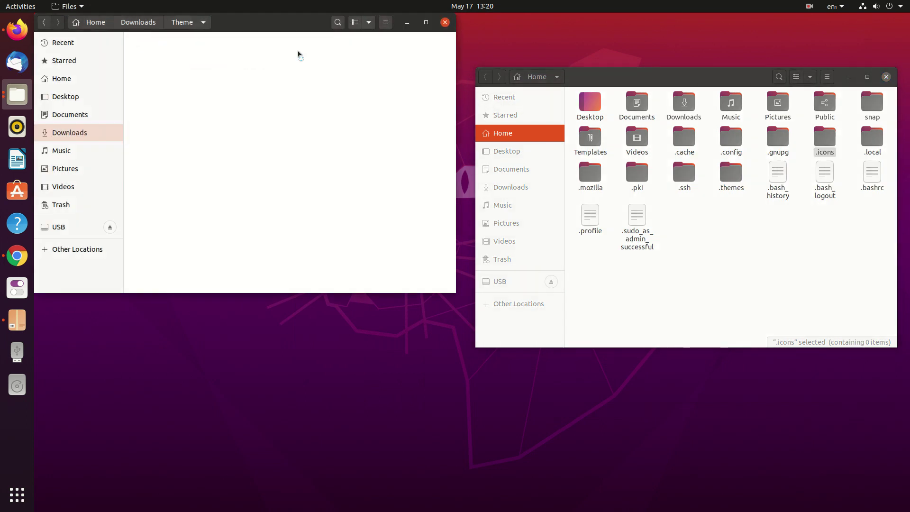
pyautogui.rightClick(153, 46)
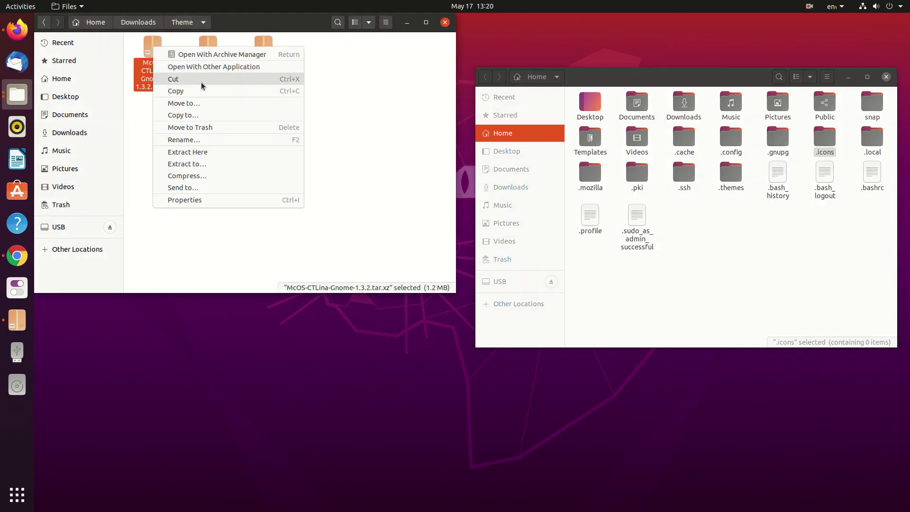
pyautogui.click(232, 153)
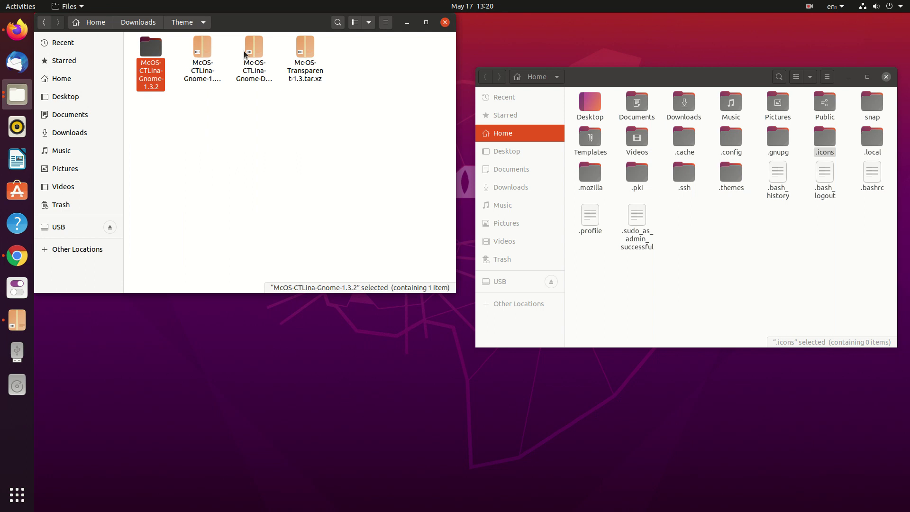
pyautogui.rightClick(257, 44)
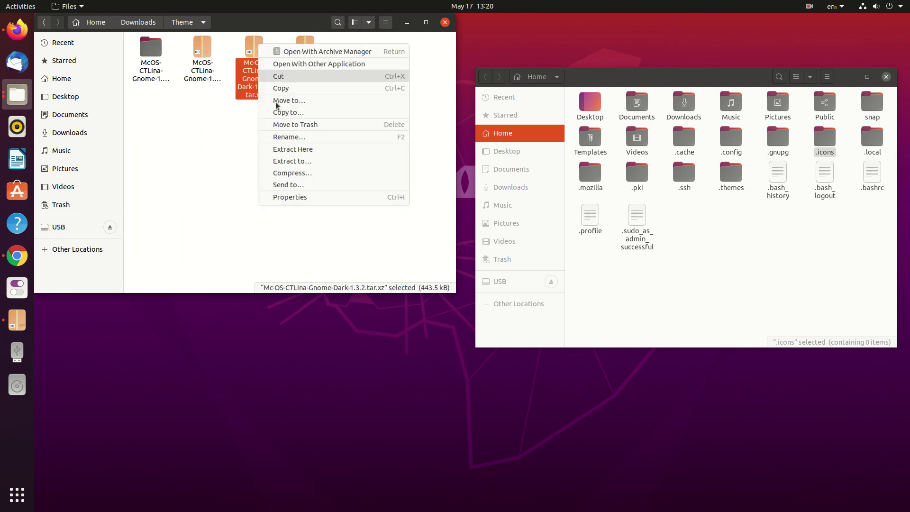
pyautogui.click(304, 154)
pyautogui.rightClick(340, 57)
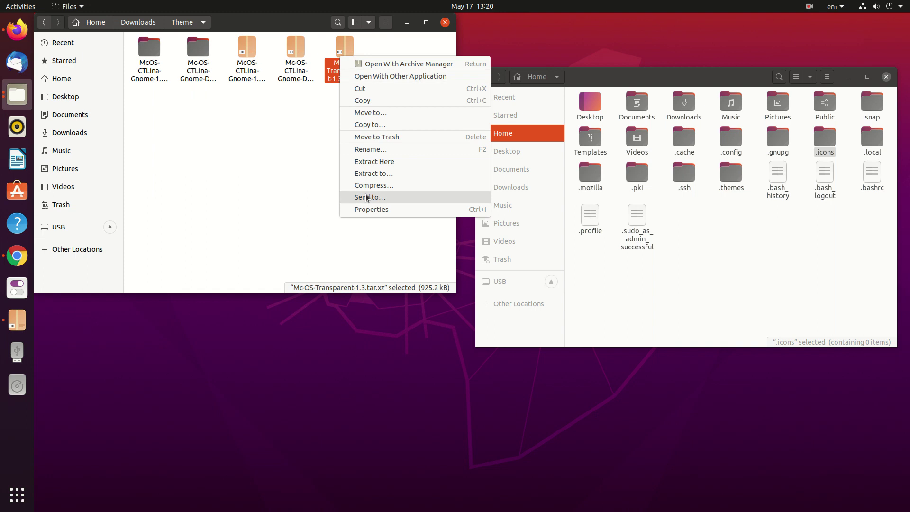
pyautogui.click(366, 161)
pyautogui.click(235, 113)
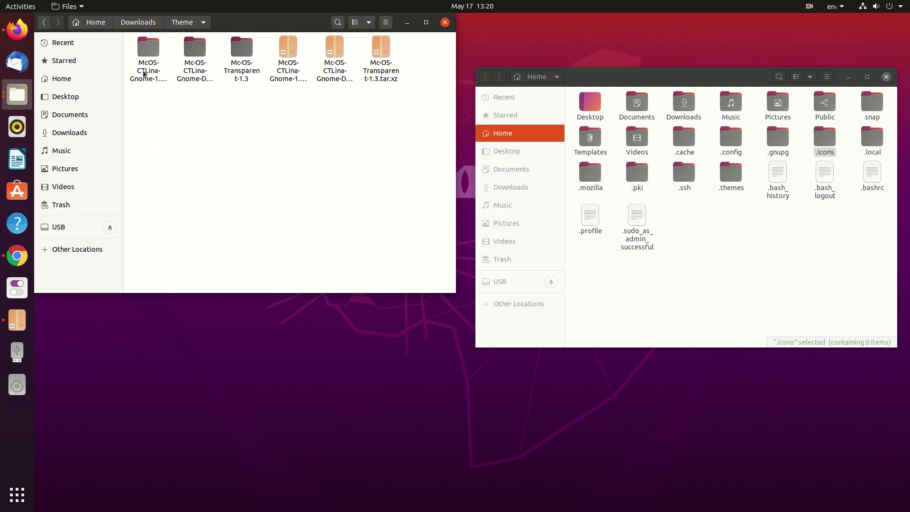
# Copy the three extracted theme folders from Theme into the .themes folder in Home
pyautogui.click(240, 49)
pyautogui.click(172, 50)
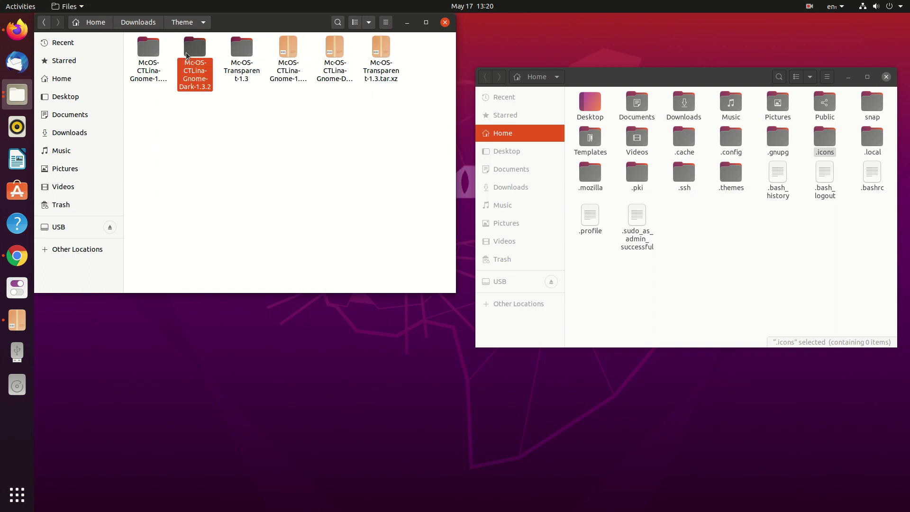
pyautogui.click(148, 48)
pyautogui.moveTo(251, 117); pyautogui.dragTo(142, 47)
pyautogui.rightClick(142, 46)
pyautogui.click(200, 129)
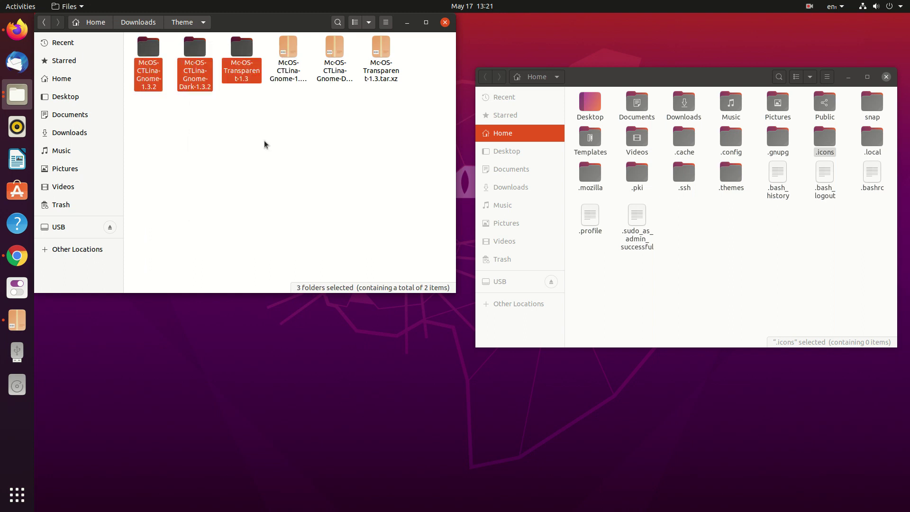
pyautogui.doubleClick(731, 175)
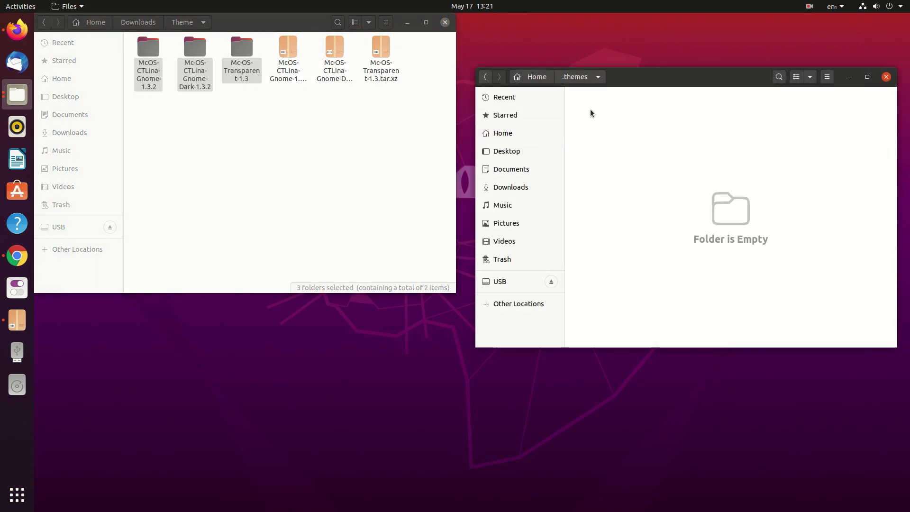
pyautogui.rightClick(652, 188)
pyautogui.click(666, 207)
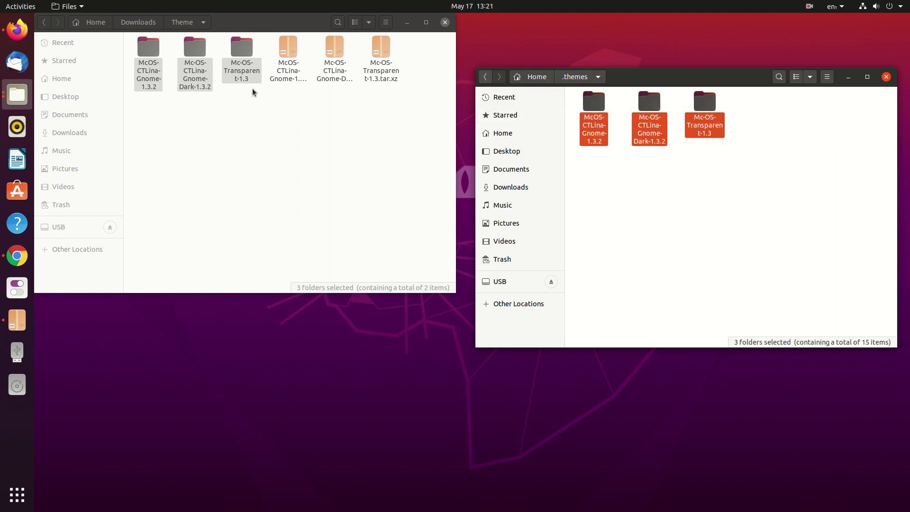
# Extract Cupertino.tar.xz and Cupertino-Catalina.tar.xz in place in the icons folder of Downloads, checking the extraction progress
pyautogui.click(44, 22)
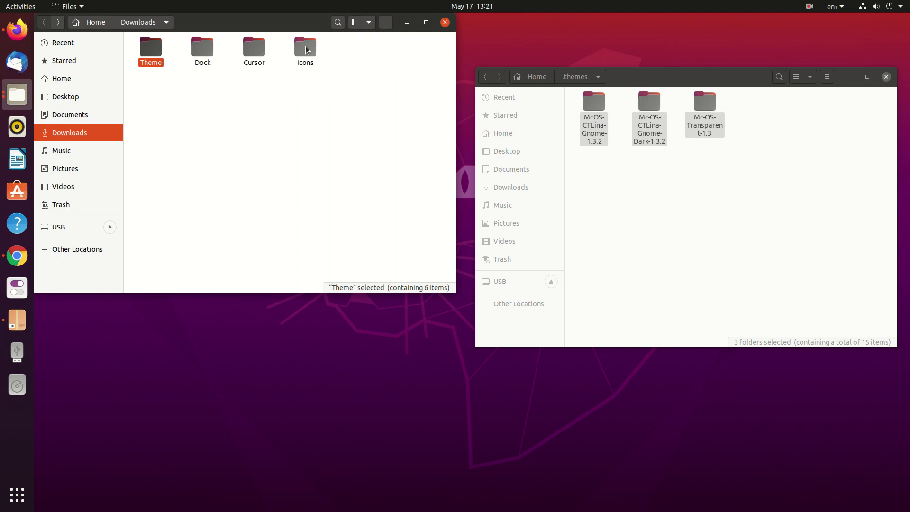
pyautogui.doubleClick(300, 50)
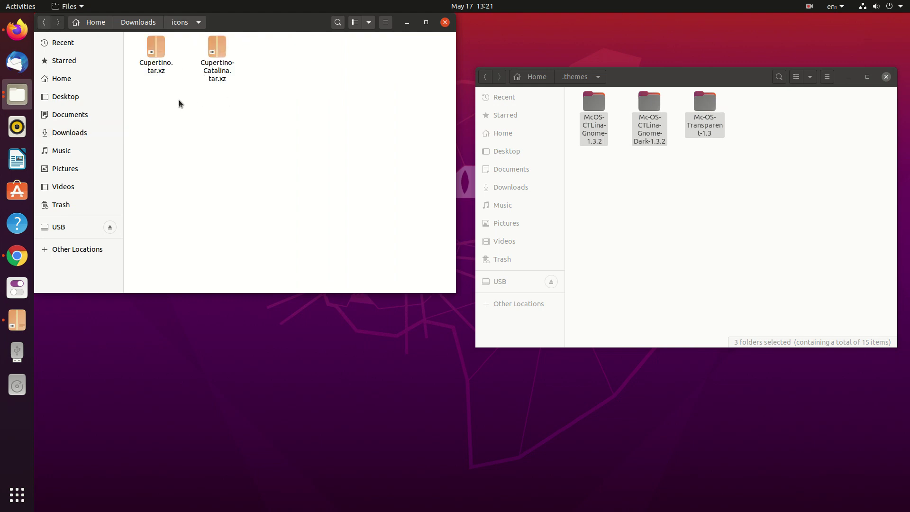
pyautogui.rightClick(161, 49)
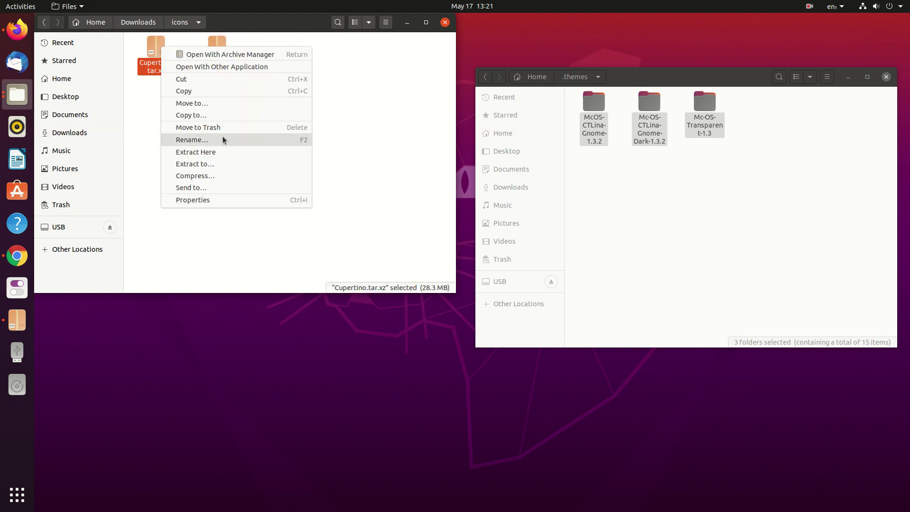
pyautogui.click(233, 152)
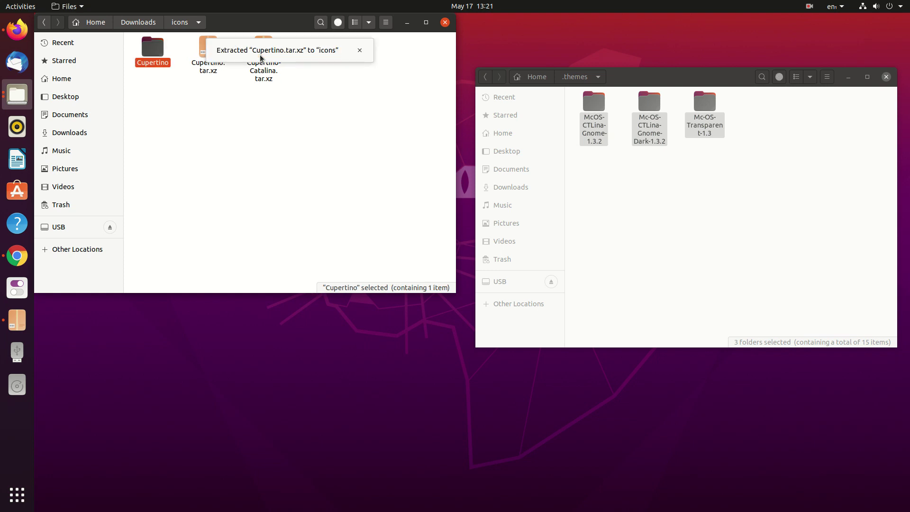
pyautogui.click(264, 67)
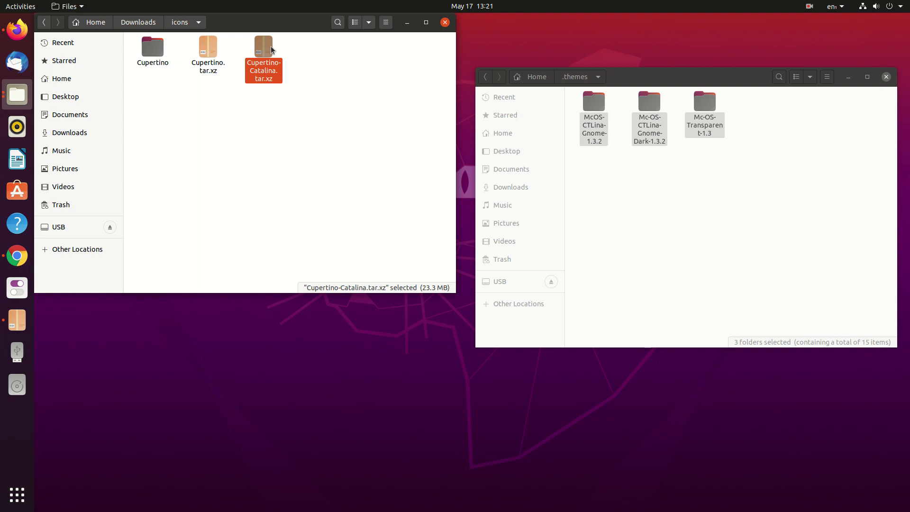
pyautogui.rightClick(271, 45)
pyautogui.click(326, 149)
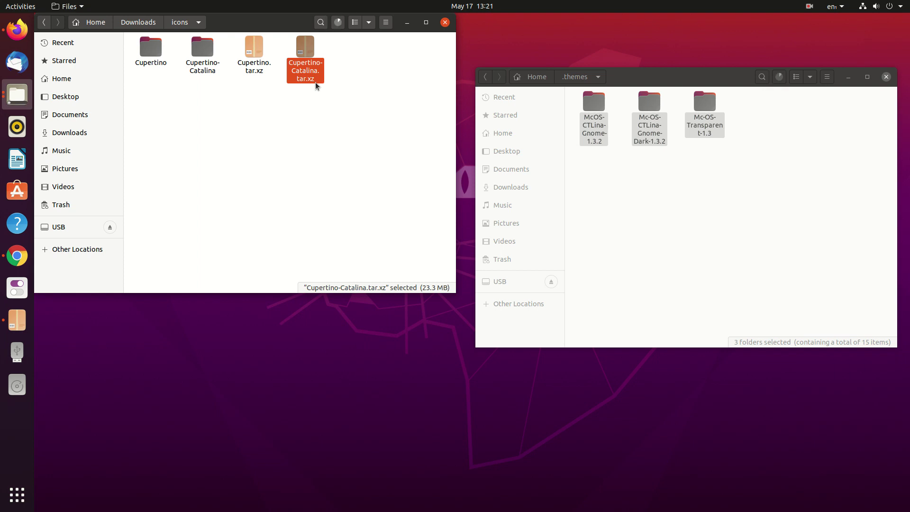
pyautogui.click(339, 24)
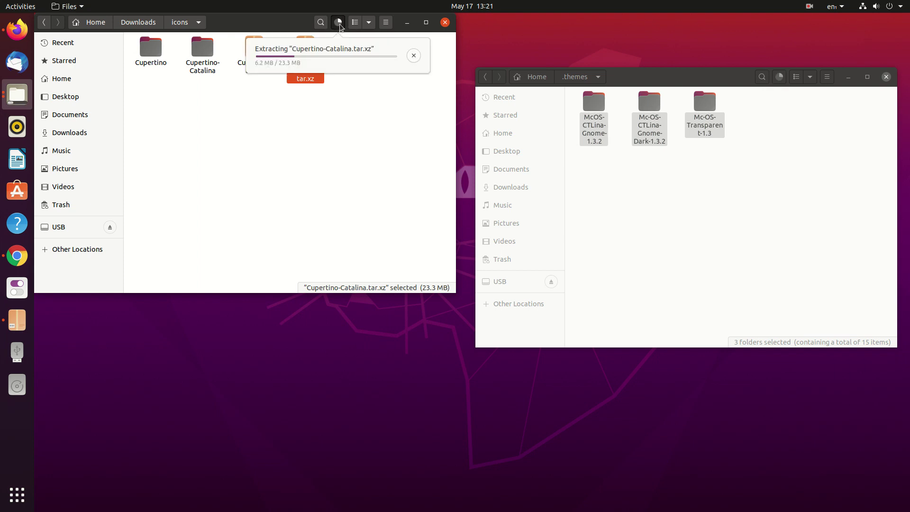
pyautogui.click(340, 23)
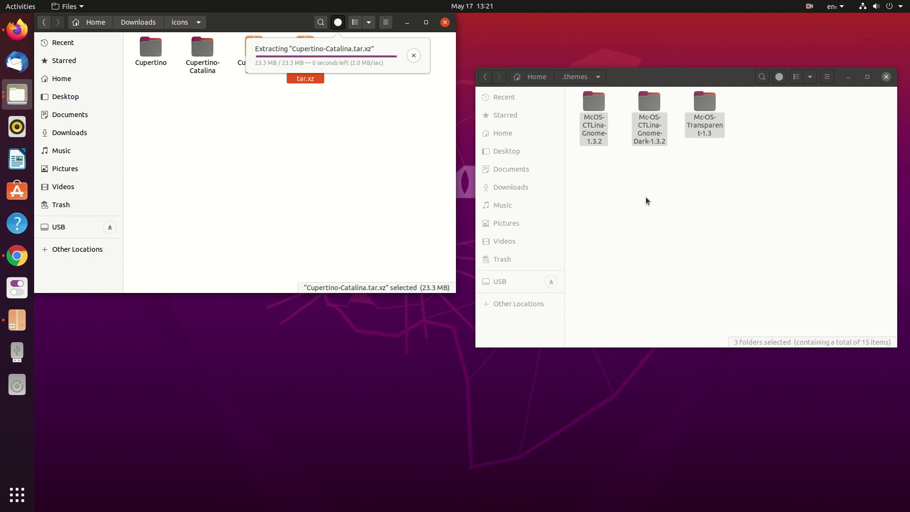
pyautogui.click(338, 22)
# Move the extracted Cupertino and Cupertino-Catalina folders into the .icons folder in Home and close that folder's window
pyautogui.click(683, 222)
pyautogui.click(485, 77)
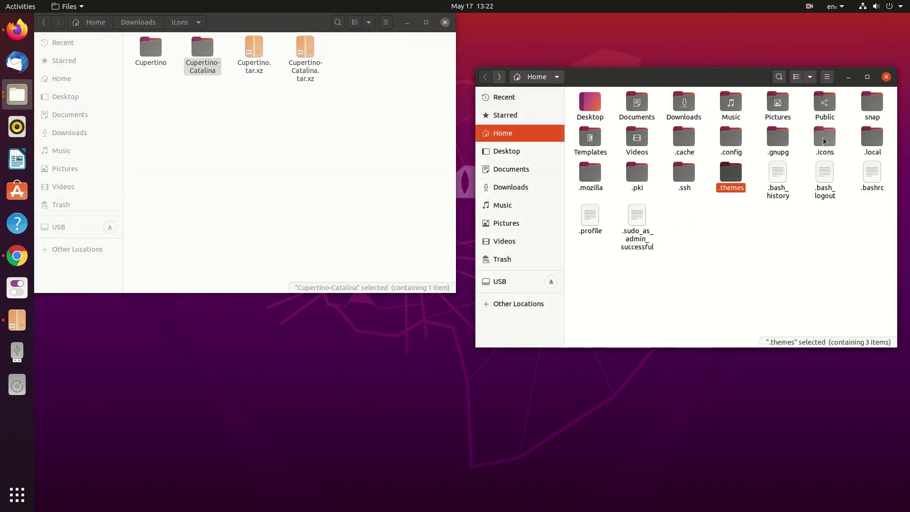
pyautogui.doubleClick(830, 141)
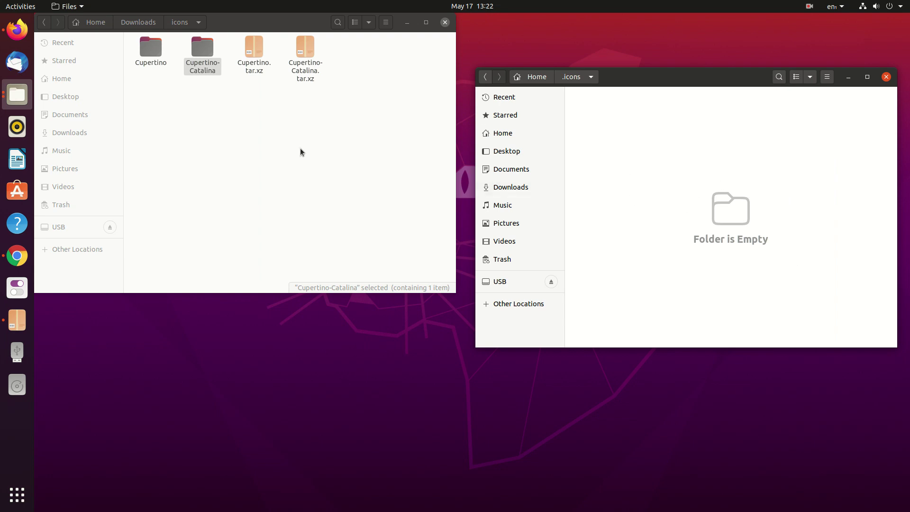
pyautogui.moveTo(213, 99); pyautogui.dragTo(639, 151)
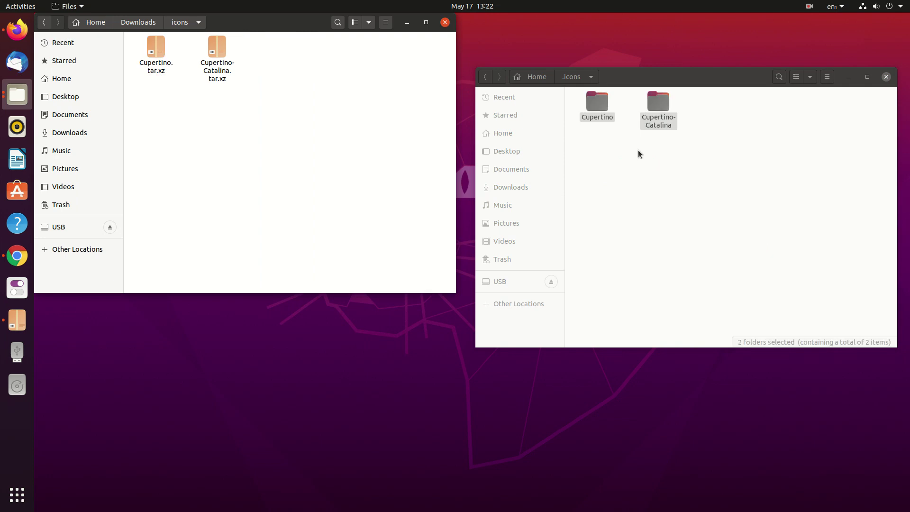
pyautogui.click(636, 168)
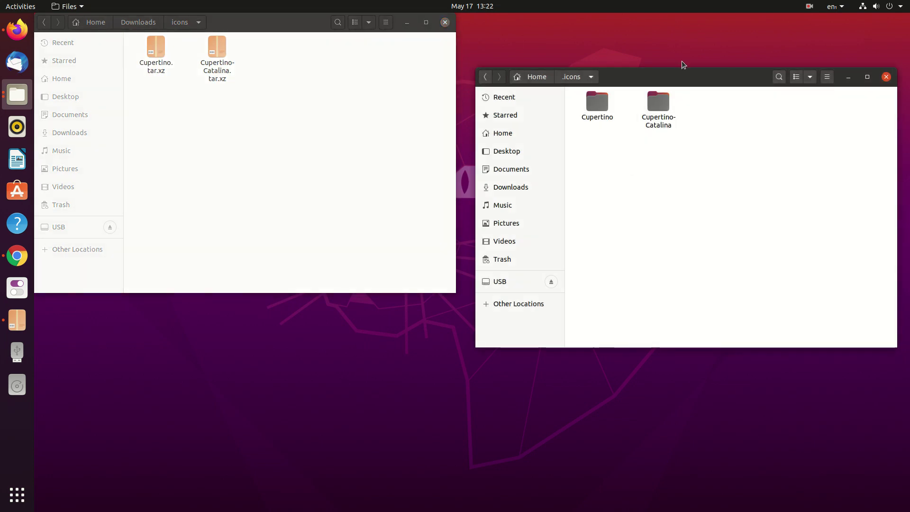
pyautogui.click(886, 77)
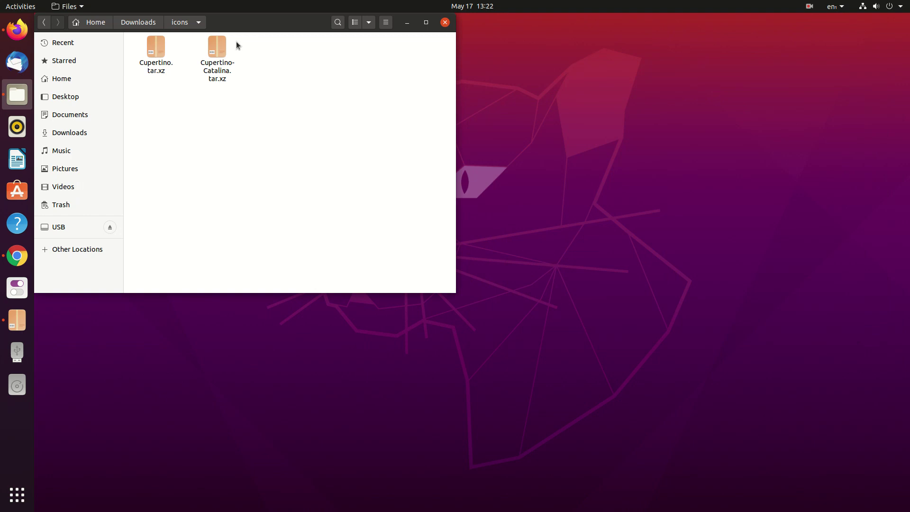
# Minimize the Files window, switch to Tweaks and set the applications theme to McOS-CTLina-Gnome-1.3.2 in the Appearance settings
pyautogui.click(407, 22)
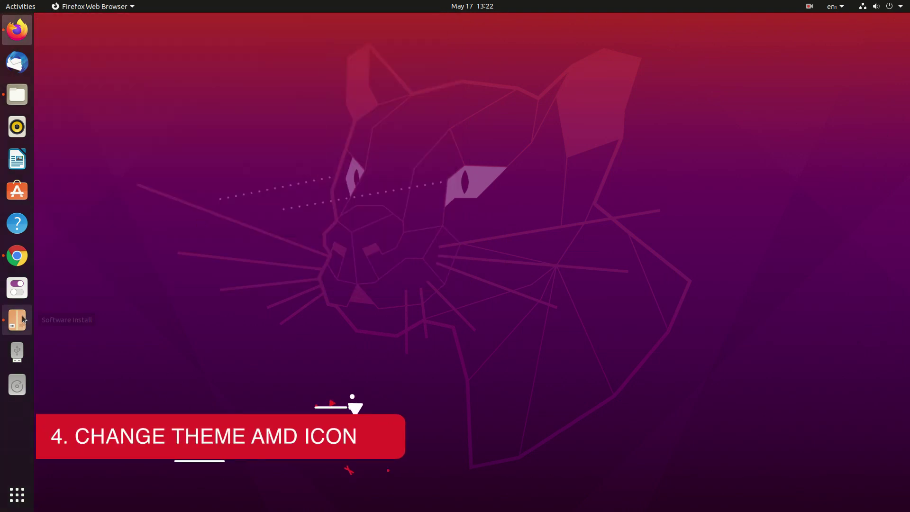
pyautogui.click(20, 288)
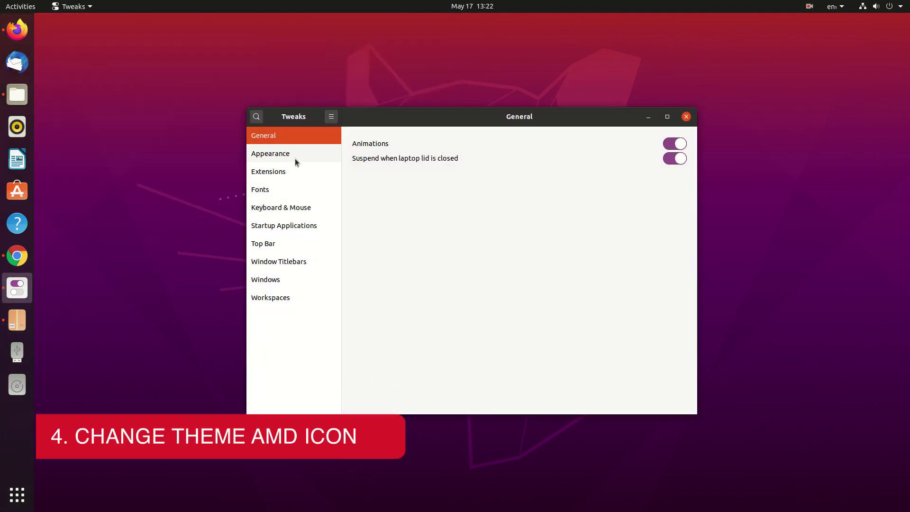
pyautogui.click(273, 157)
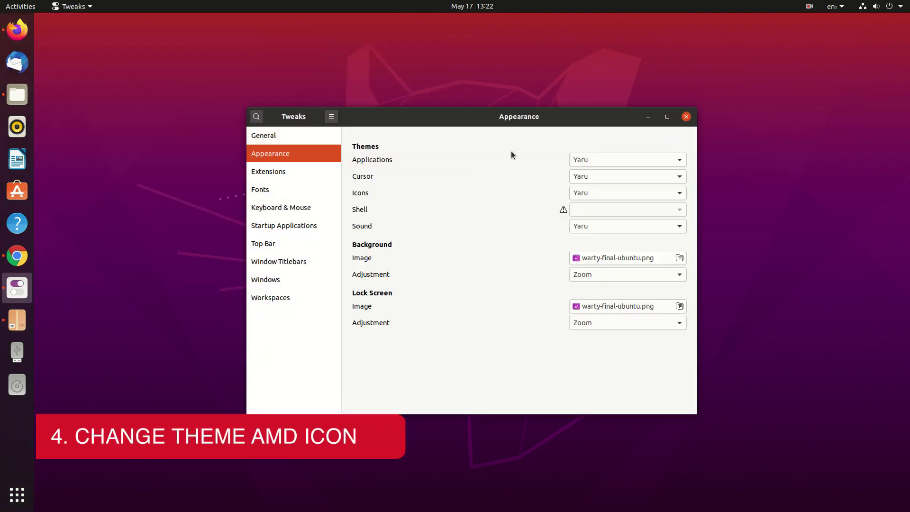
pyautogui.click(593, 162)
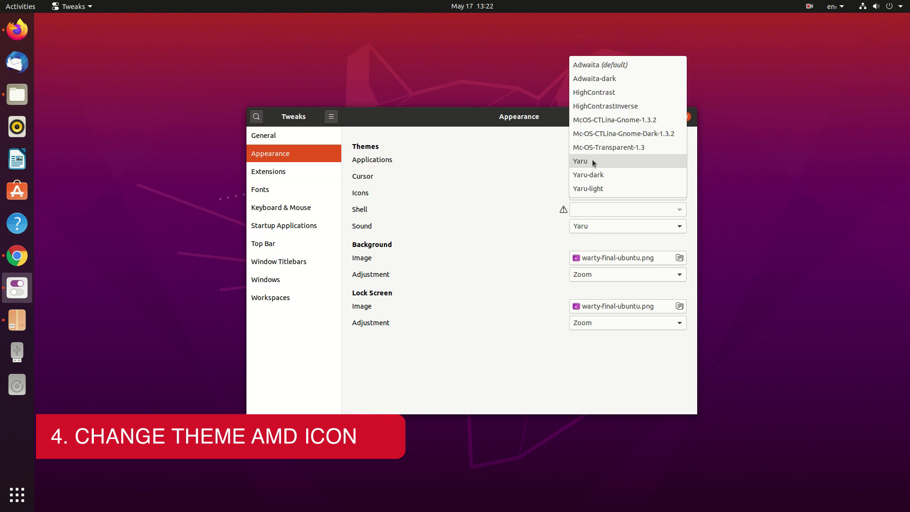
pyautogui.click(605, 122)
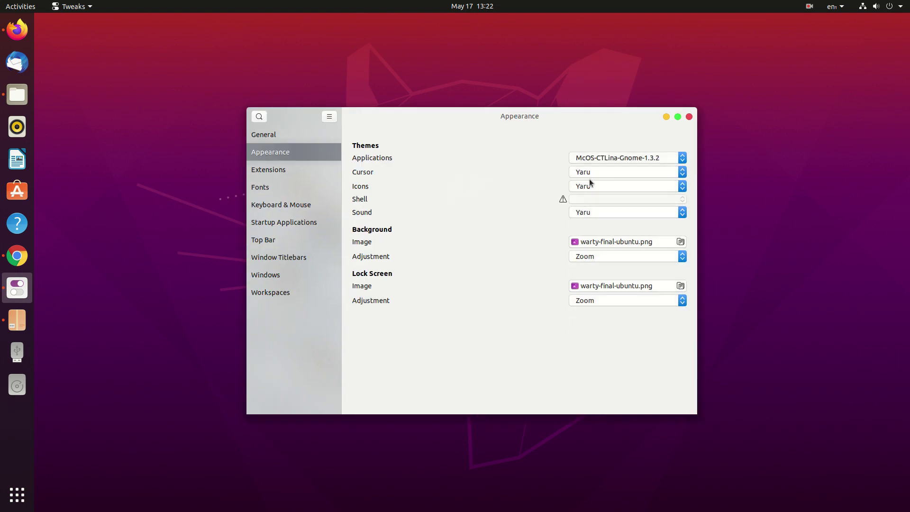
# Compare the Mc-OS-CTLina-Gnome-Dark-1.3.2 and Mc-OS-Transparent-1.3 applications themes, settle on Mc-OS-CTLina-Gnome-Dark-1.3.2 and reposition the Tweaks window
pyautogui.click(613, 163)
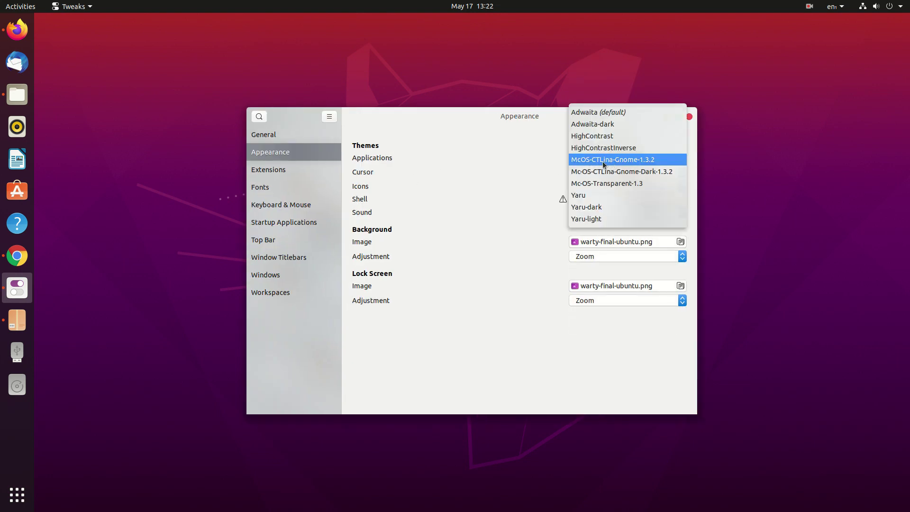
pyautogui.click(587, 172)
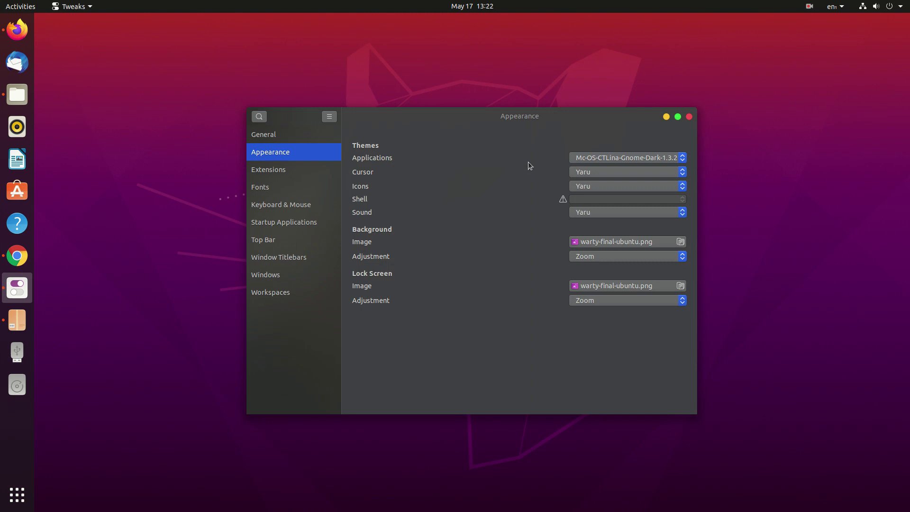
pyautogui.click(584, 158)
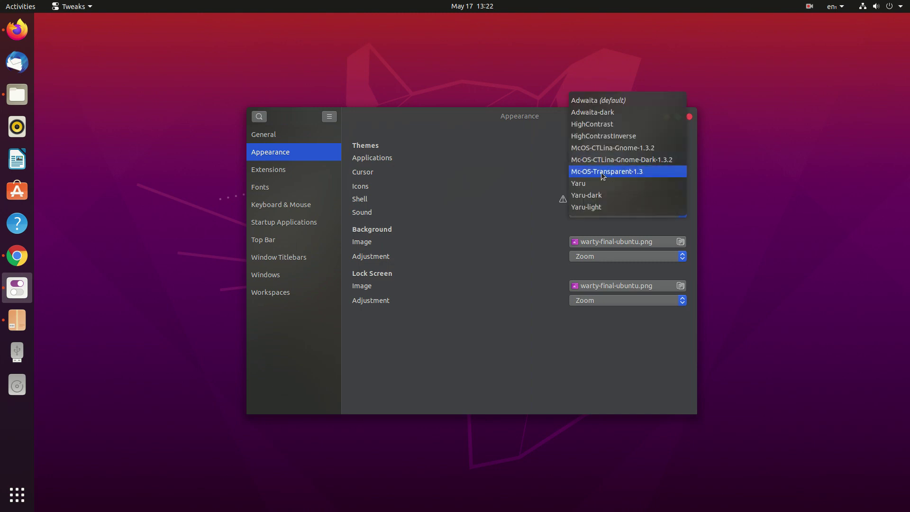
pyautogui.click(595, 172)
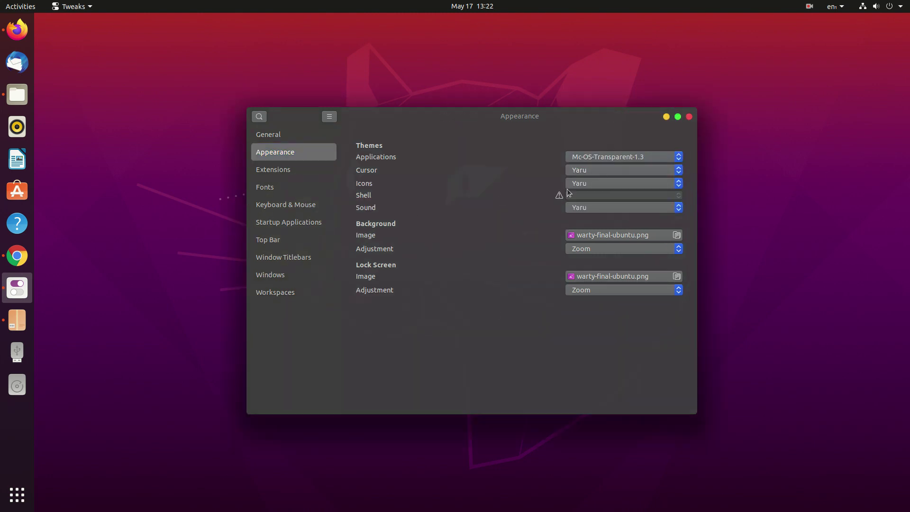
pyautogui.click(593, 158)
pyautogui.click(596, 149)
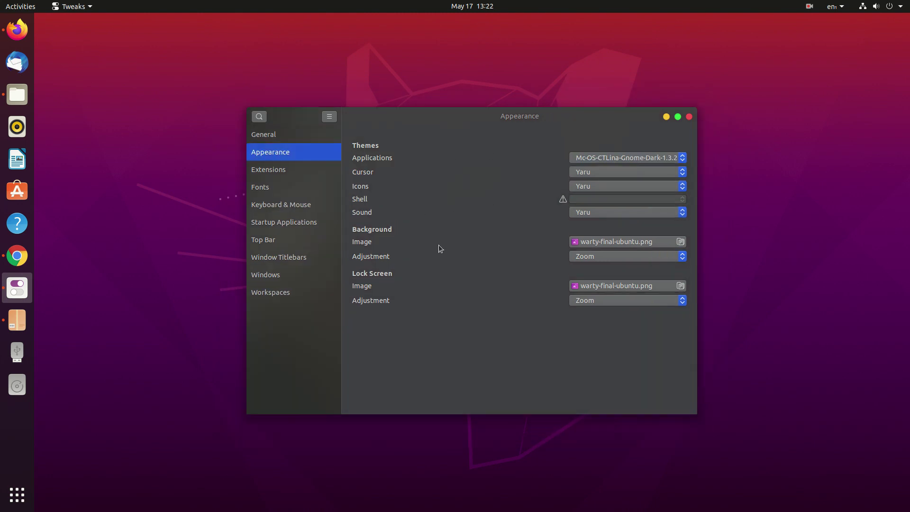
pyautogui.moveTo(440, 114); pyautogui.dragTo(314, 103)
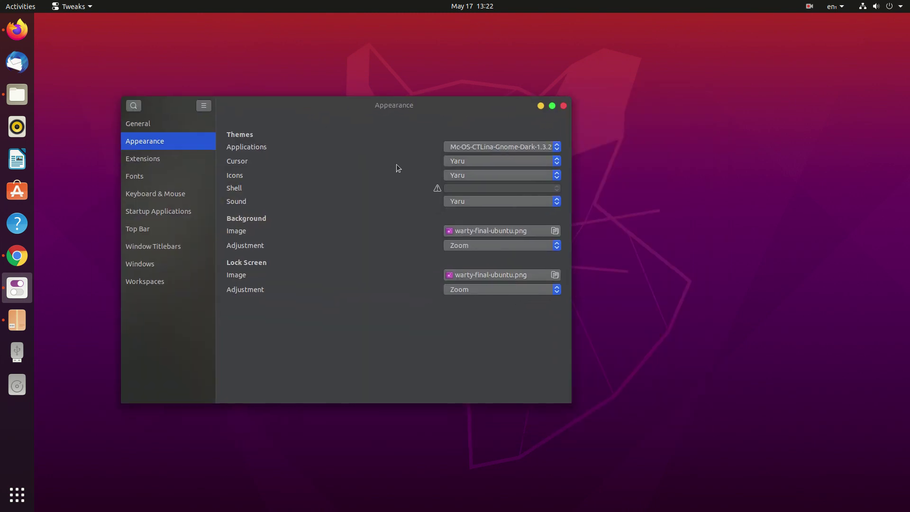
# Set the icon theme to Cupertino-Catalina and check the folder icons on the Garbage drive
pyautogui.click(464, 179)
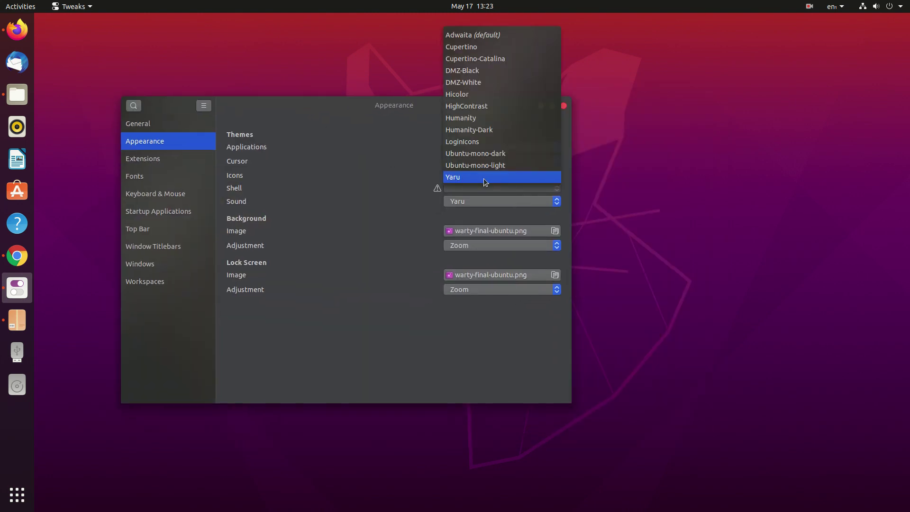
pyautogui.click(502, 62)
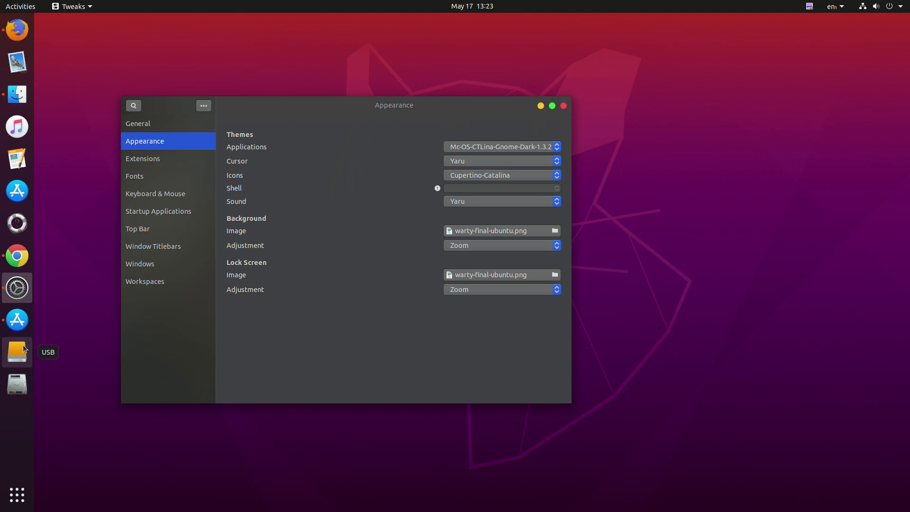
pyautogui.click(16, 384)
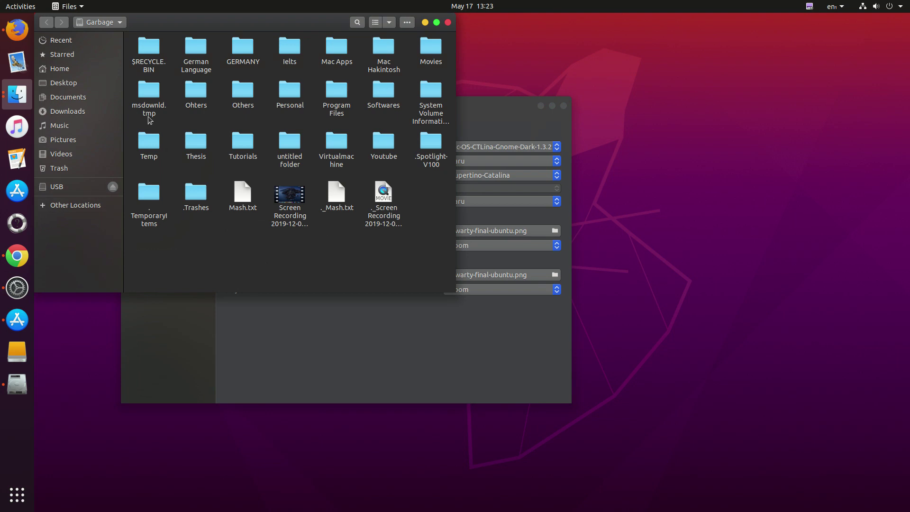
pyautogui.click(425, 22)
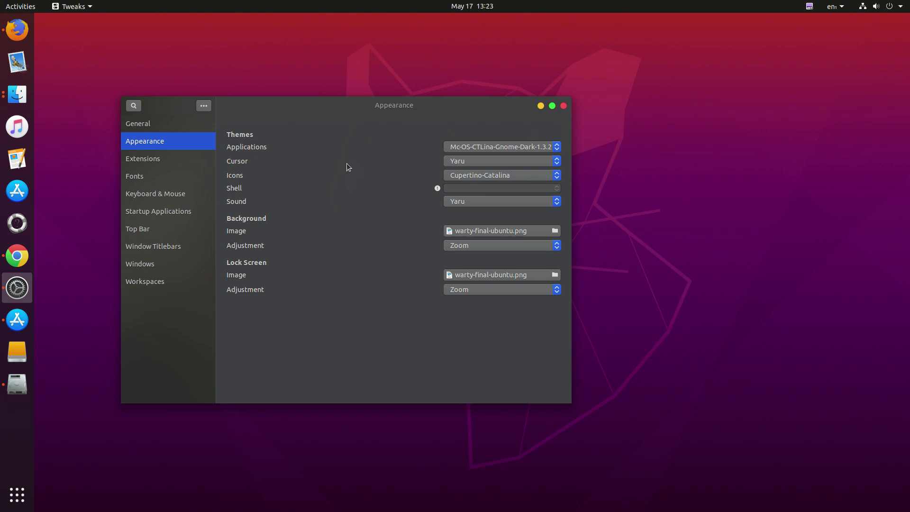
# Try the Cupertino icon theme and examine its folder icons on the Garbage drive
pyautogui.click(465, 176)
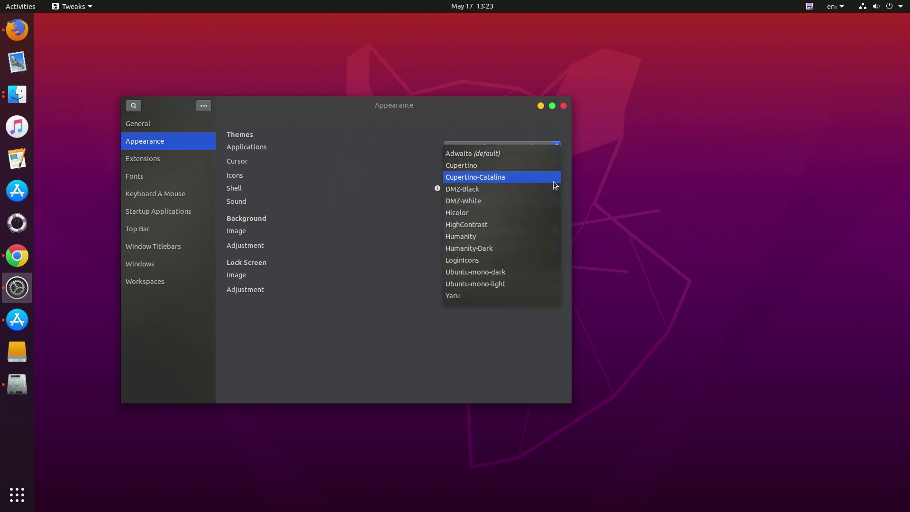
pyautogui.click(488, 165)
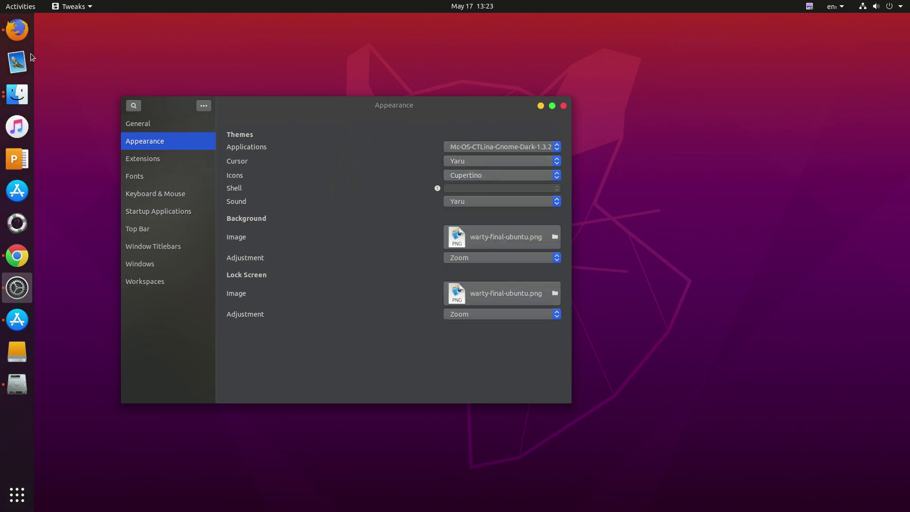
pyautogui.click(17, 385)
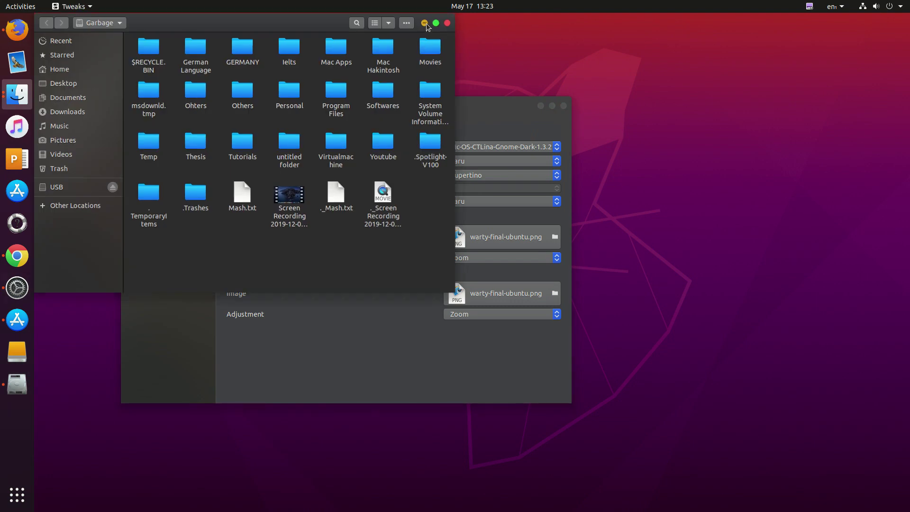
pyautogui.click(425, 23)
# Switch the icon theme back to Cupertino-Catalina and view the Garbage drive's folders again
pyautogui.click(488, 175)
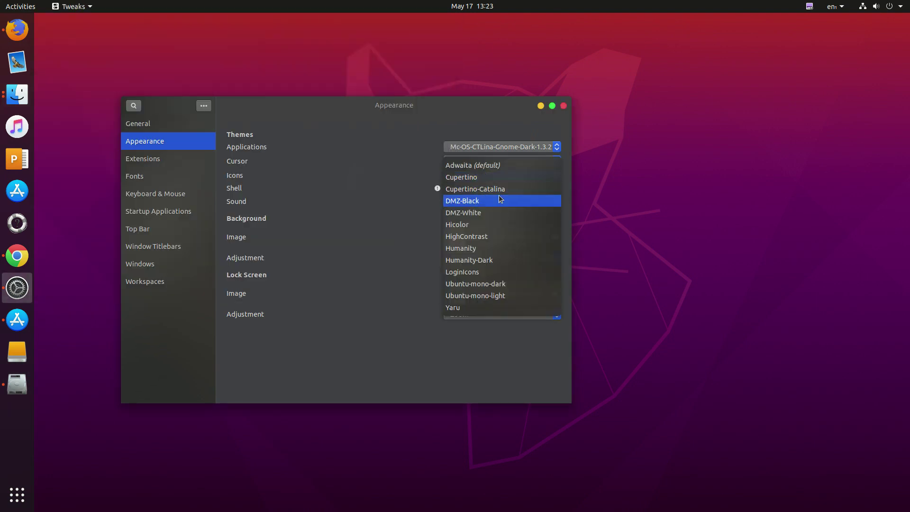
pyautogui.click(498, 190)
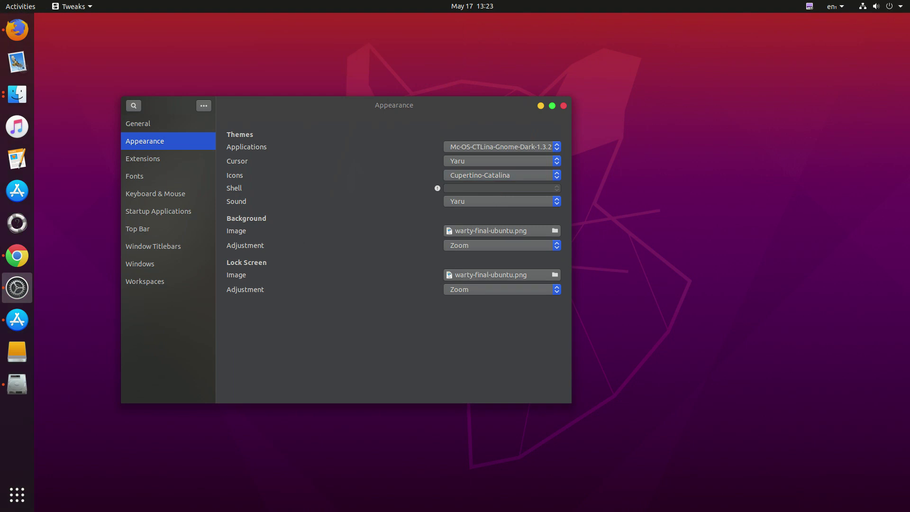
pyautogui.click(17, 384)
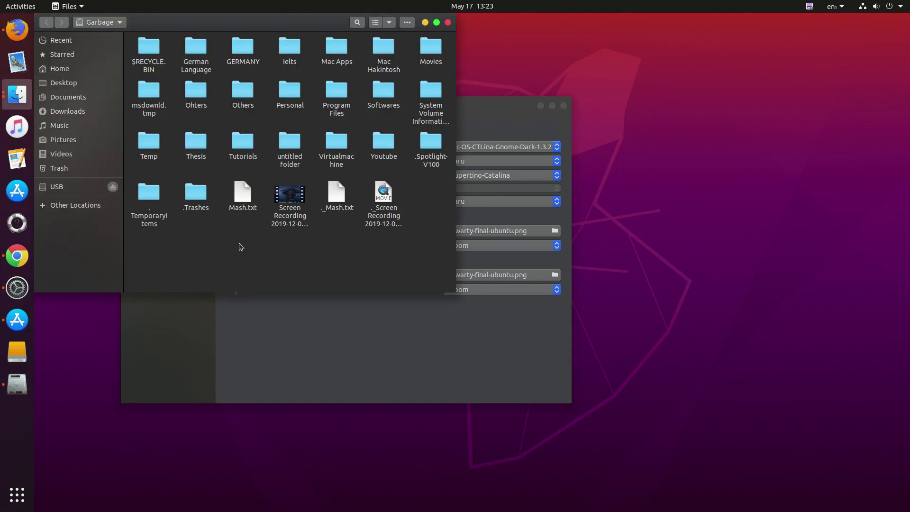
pyautogui.click(425, 23)
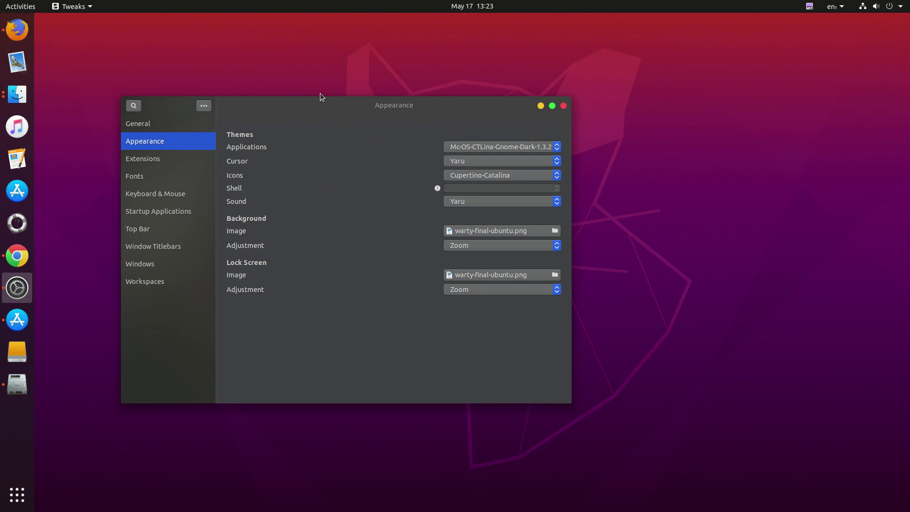
# Show all installed applications to examine their themed icons, and leave the overview
pyautogui.click(19, 490)
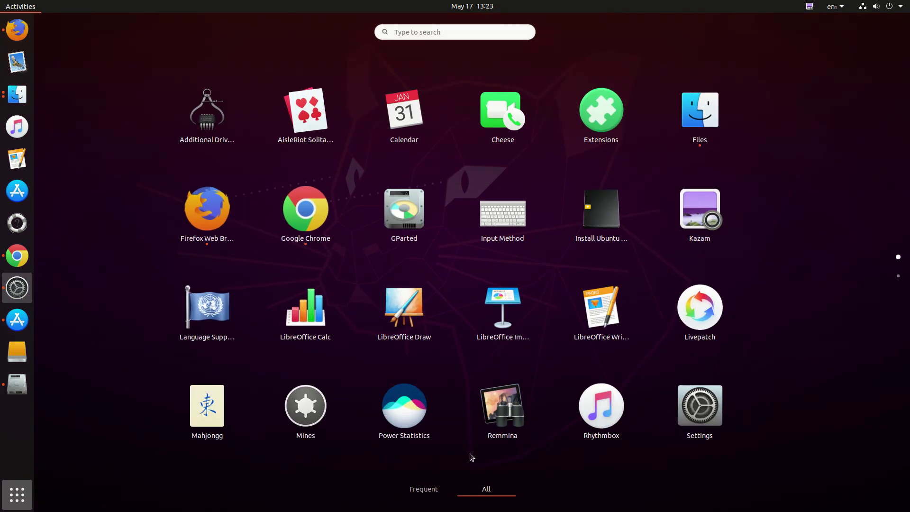
pyautogui.scroll(-1, 455, 428)
pyautogui.scroll(1, 456, 428)
pyautogui.click(212, 456)
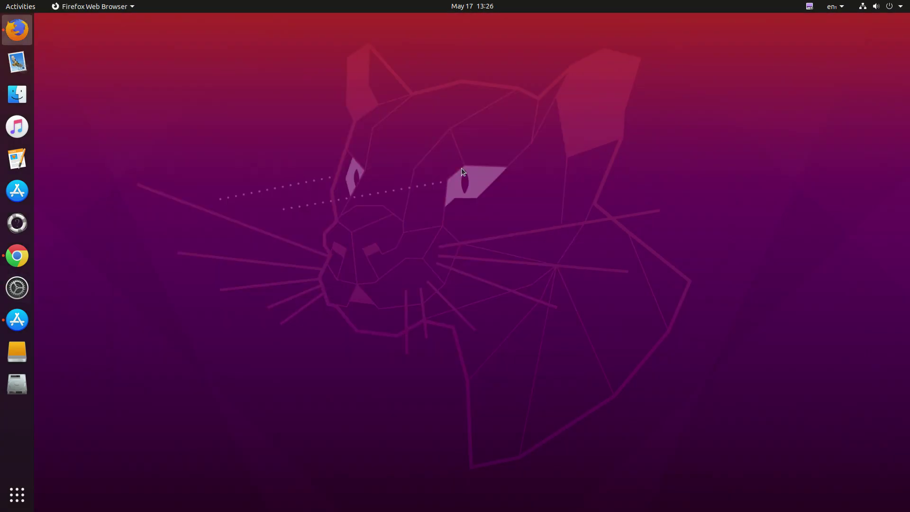
# Extract capitaine-cursors-r4.tar.gz in place inside the Cursor folder of Downloads
pyautogui.click(17, 95)
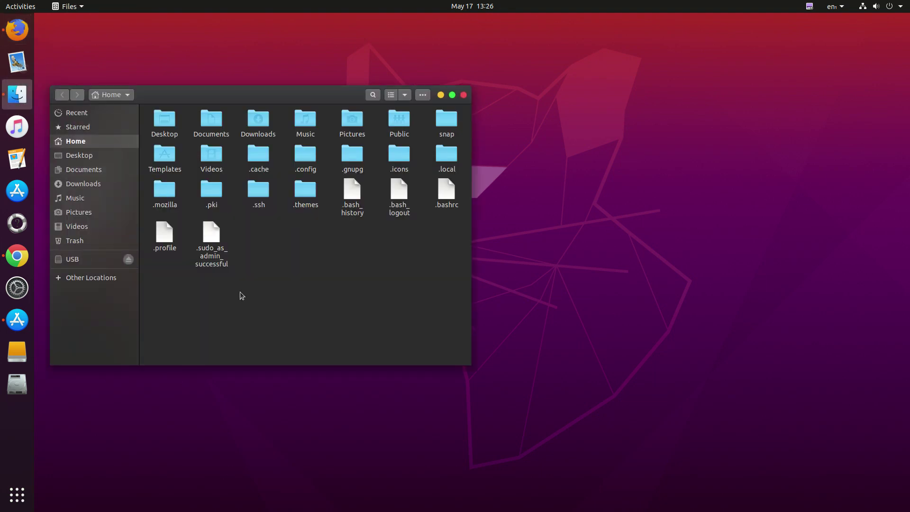
pyautogui.click(86, 185)
pyautogui.doubleClick(309, 132)
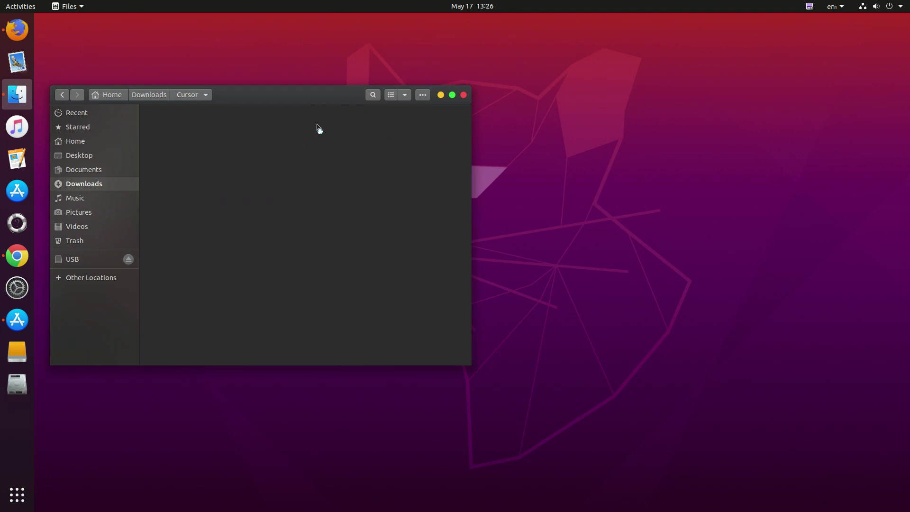
pyautogui.rightClick(186, 128)
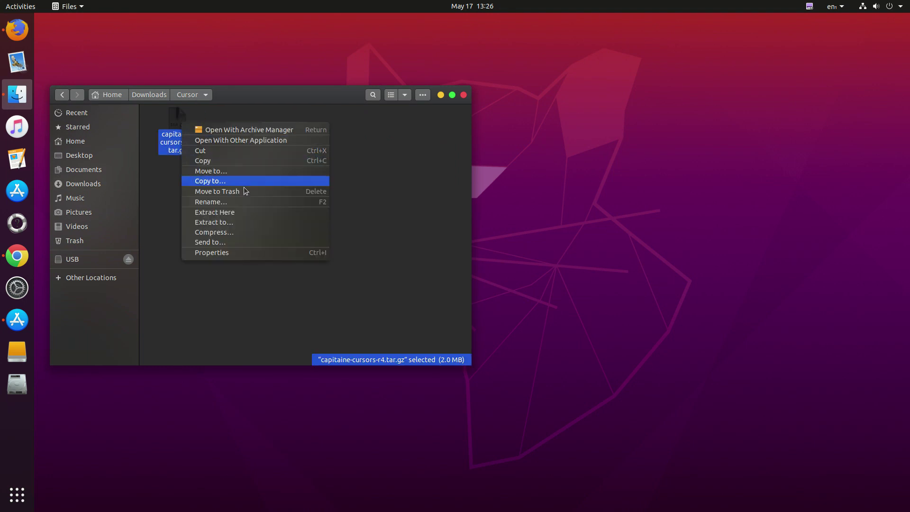
pyautogui.click(240, 232)
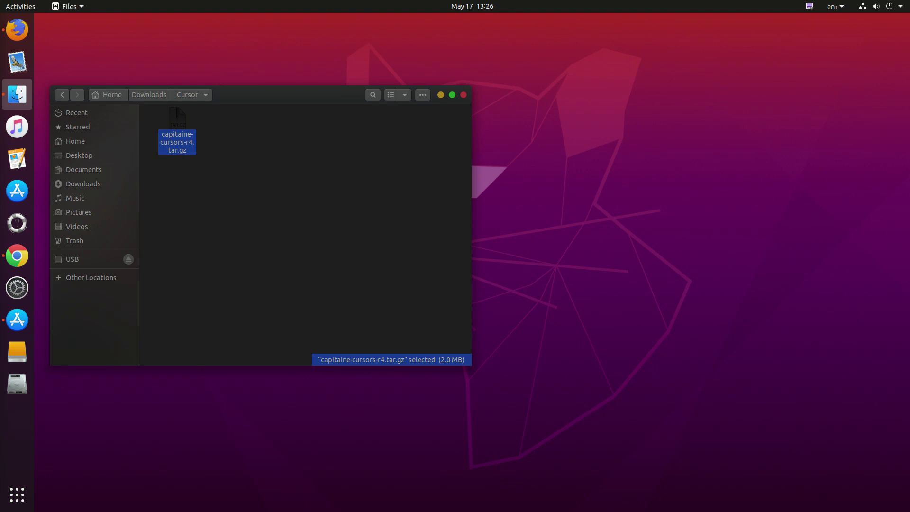
pyautogui.rightClick(179, 117)
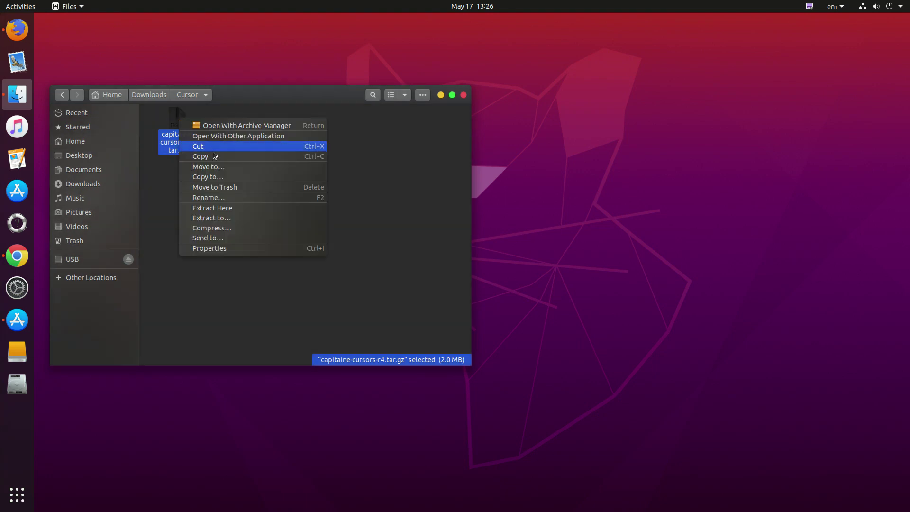
pyautogui.click(259, 216)
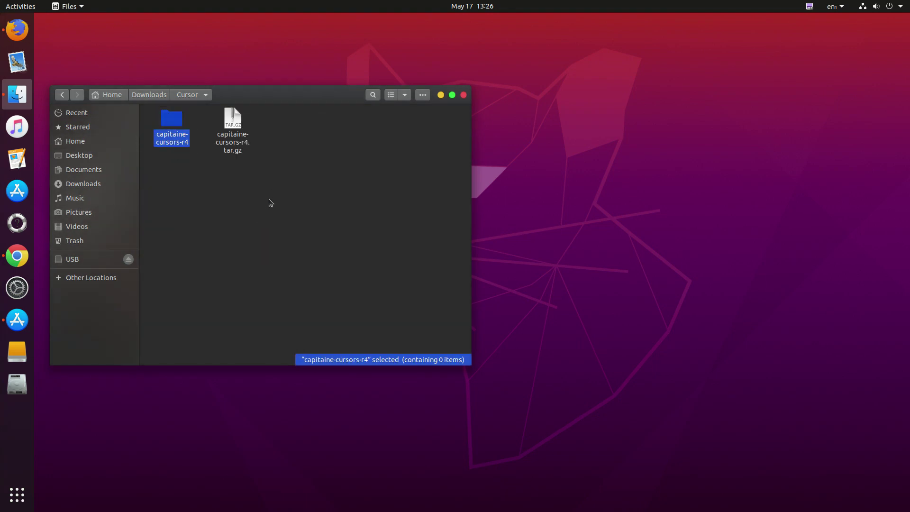
# Open the extracted capitaine-cursors-r4 folder and copy the capitaine-cursors folder inside it
pyautogui.click(167, 125)
pyautogui.doubleClick(167, 124)
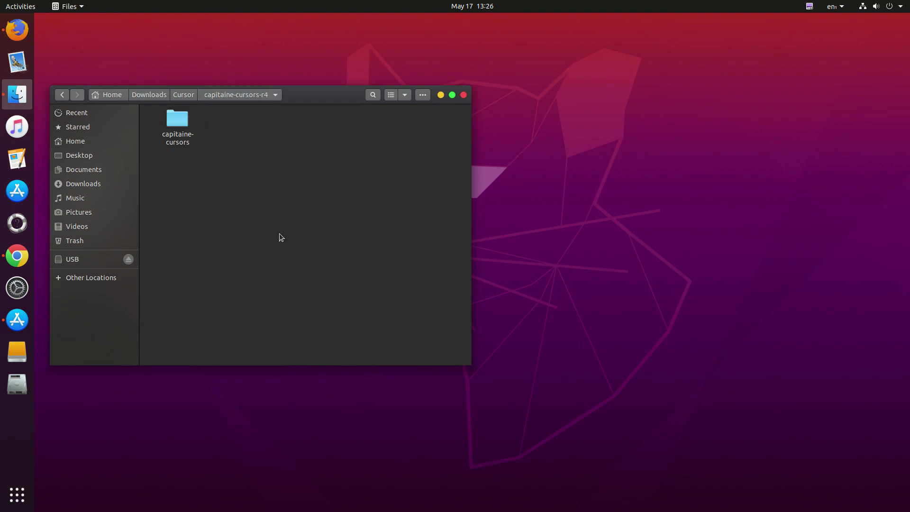
pyautogui.doubleClick(183, 122)
pyautogui.click(68, 96)
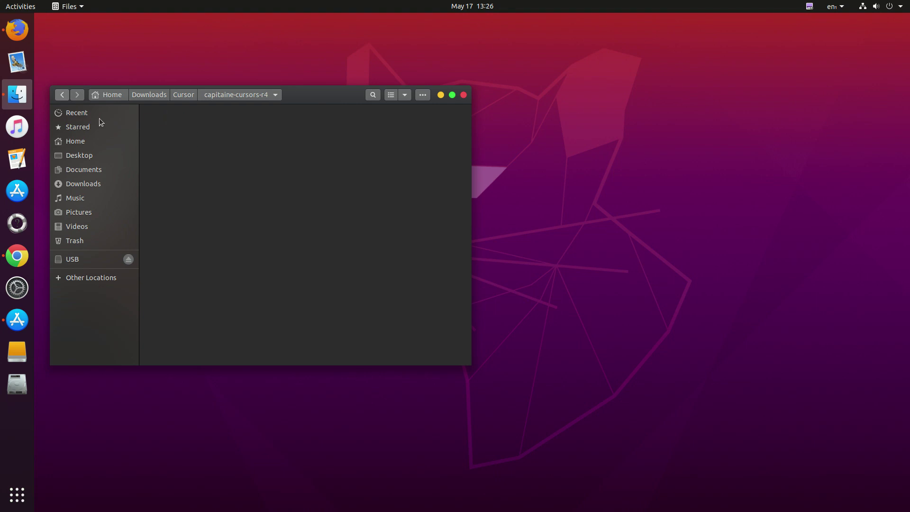
pyautogui.rightClick(181, 125)
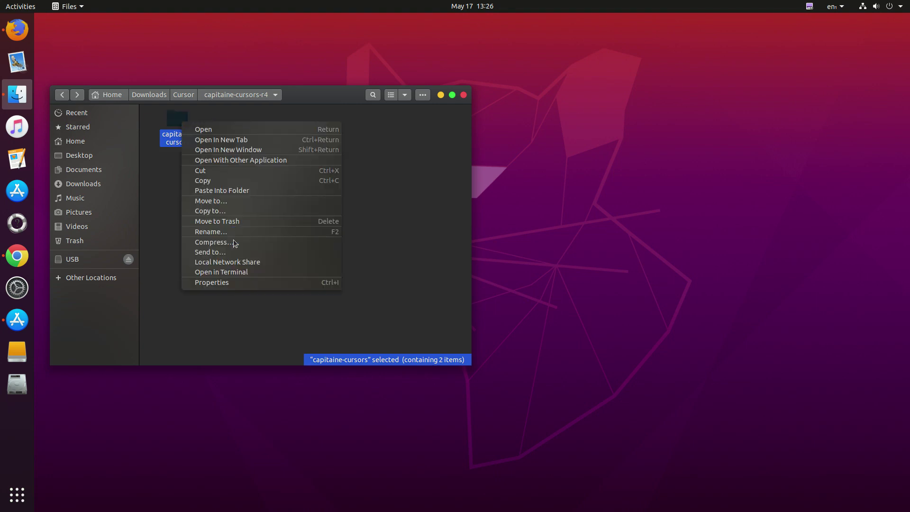
pyautogui.click(228, 181)
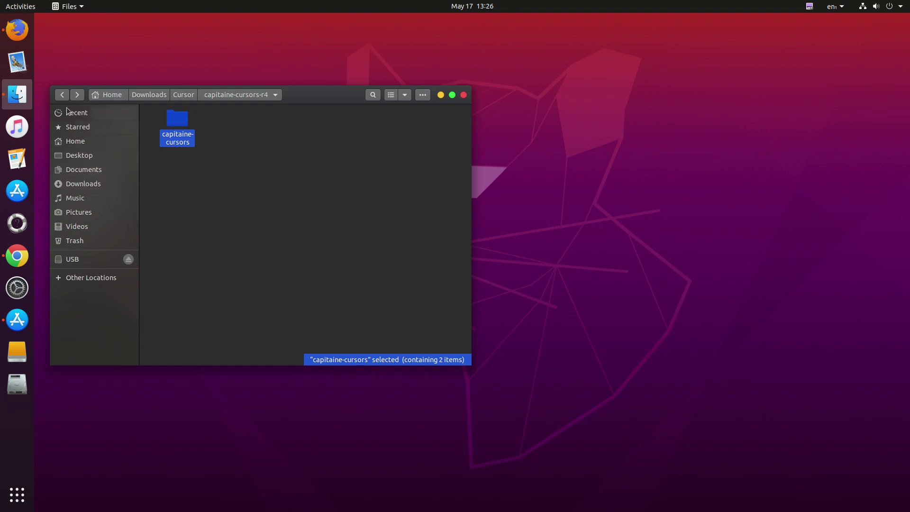
# Paste the copied capitaine-cursors folder into the .icons folder in Home
pyautogui.click(73, 141)
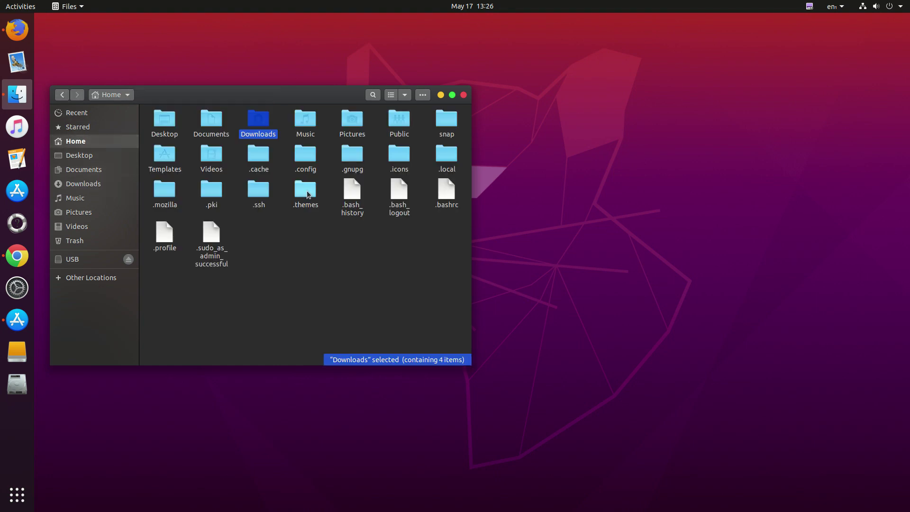
pyautogui.click(308, 187)
pyautogui.doubleClick(400, 154)
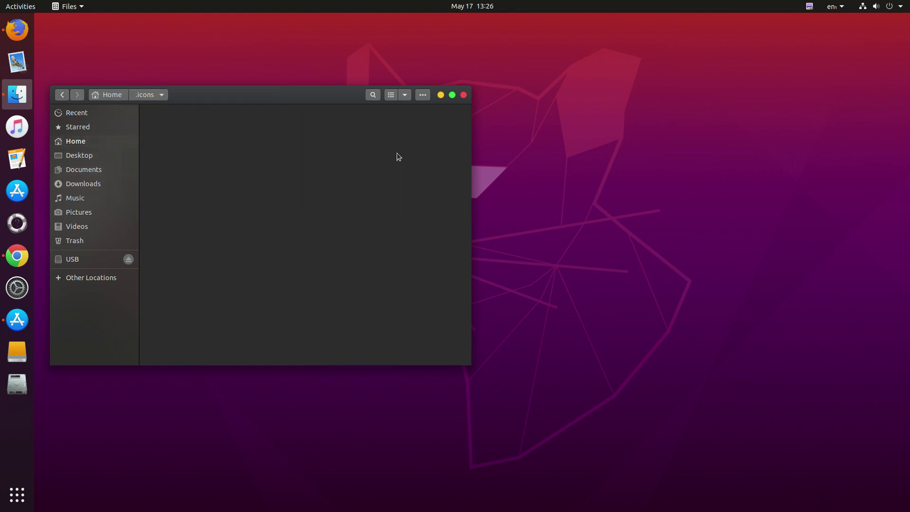
pyautogui.rightClick(228, 163)
pyautogui.click(273, 181)
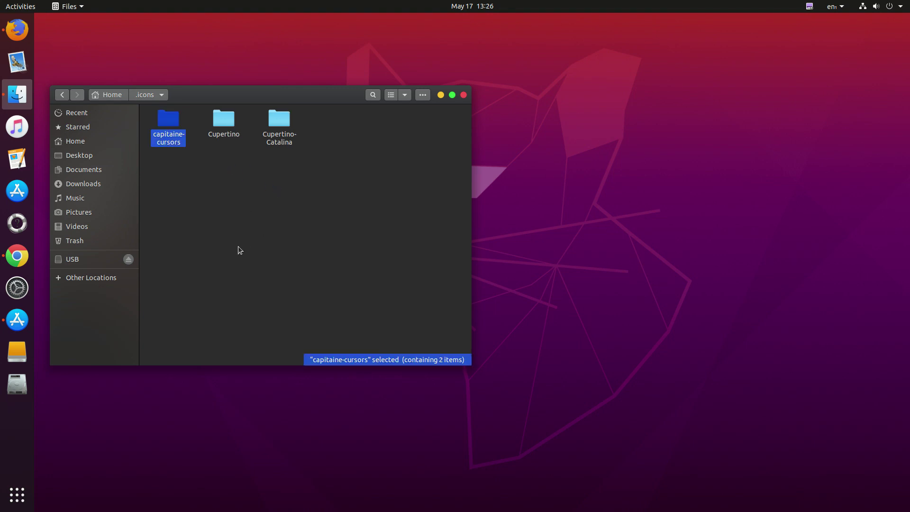
# Open Tweaks and set the cursor theme to Capitaine-cursors in the appearance settings
pyautogui.click(17, 288)
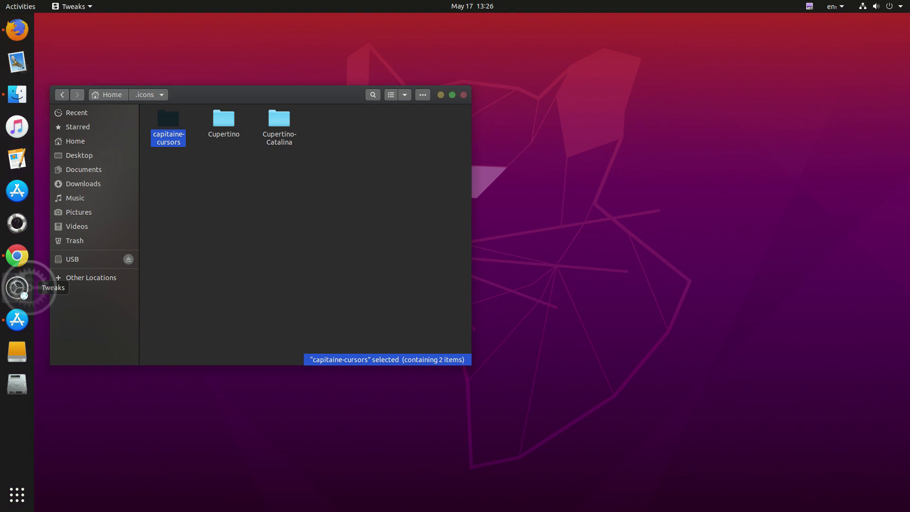
pyautogui.click(280, 153)
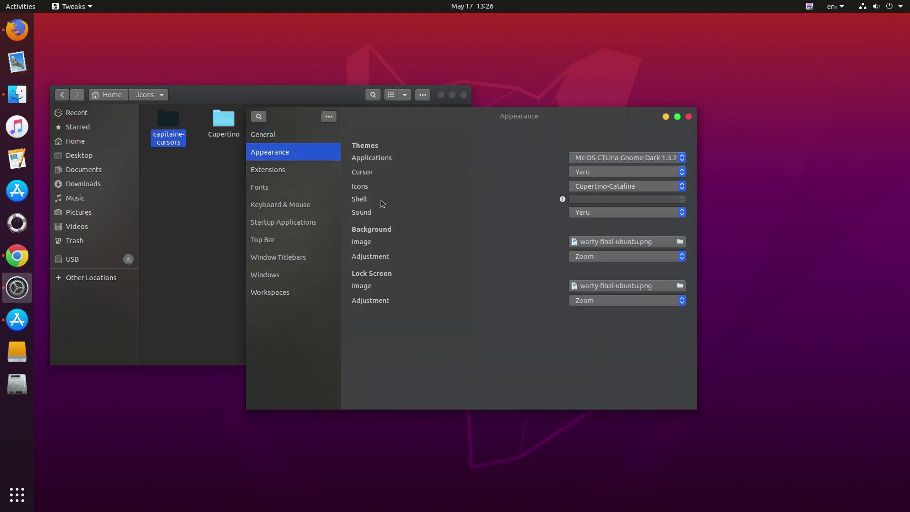
pyautogui.click(602, 174)
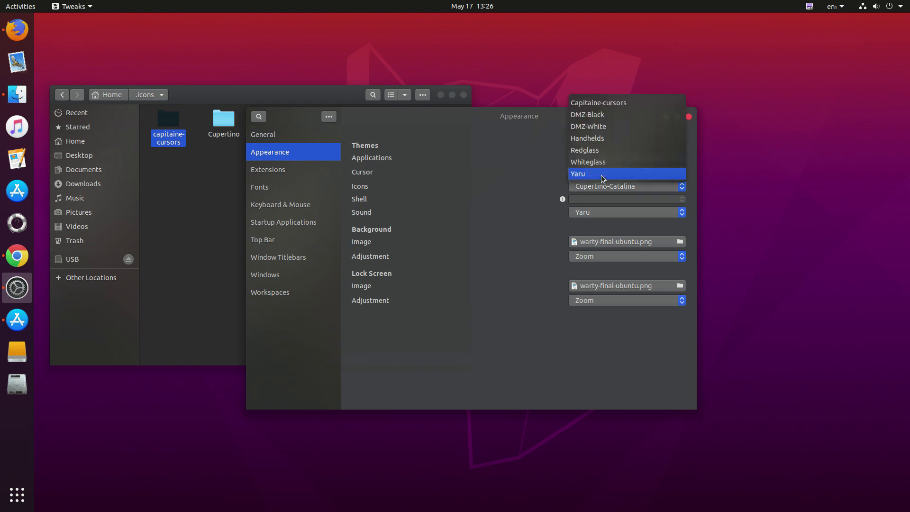
pyautogui.click(612, 107)
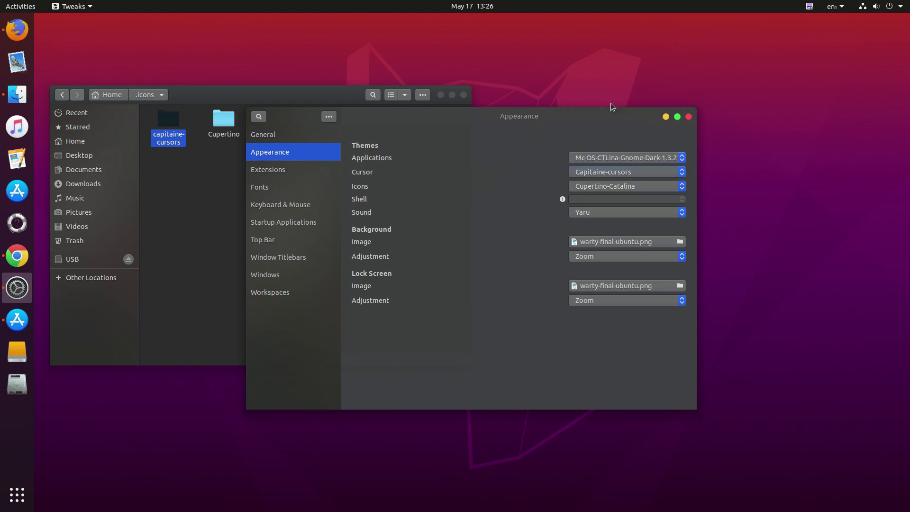
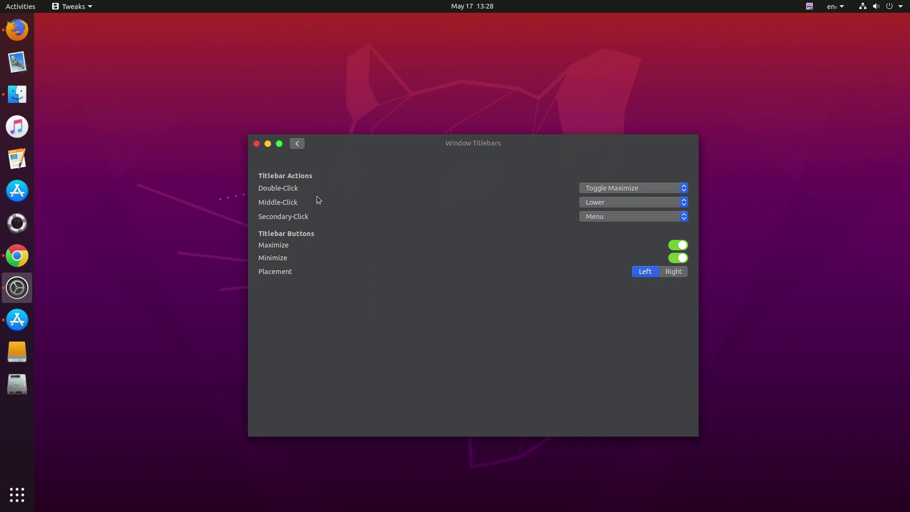
# Try the titlebar buttons' placement on Right, set it back to Left, and close Tweaks
pyautogui.click(670, 274)
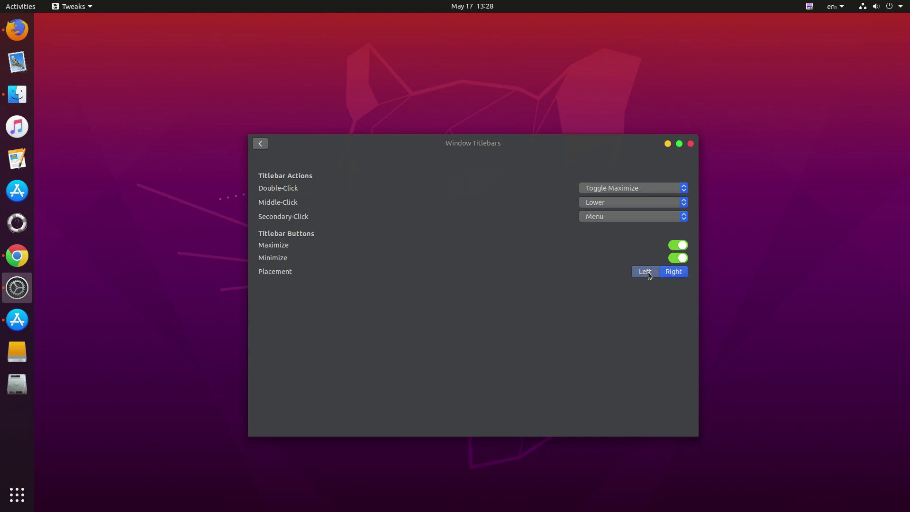
pyautogui.click(647, 272)
pyautogui.click(296, 147)
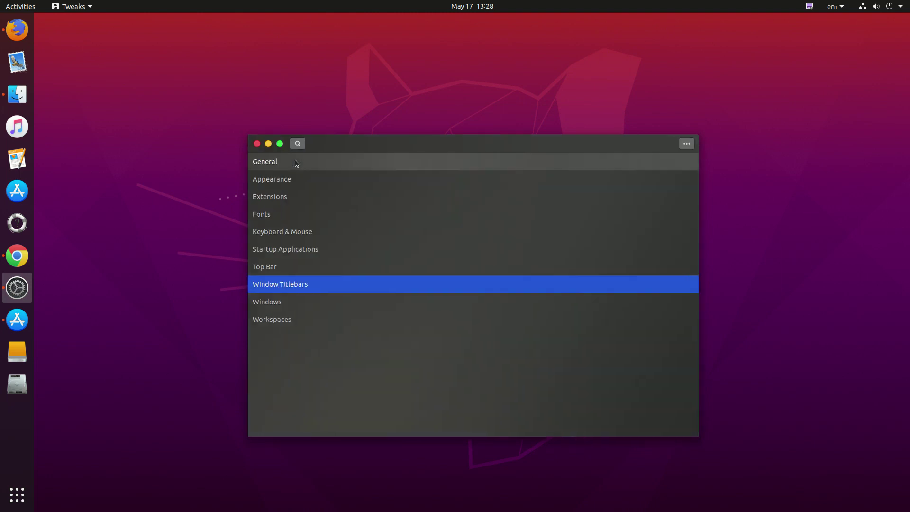
pyautogui.click(691, 143)
pyautogui.click(691, 144)
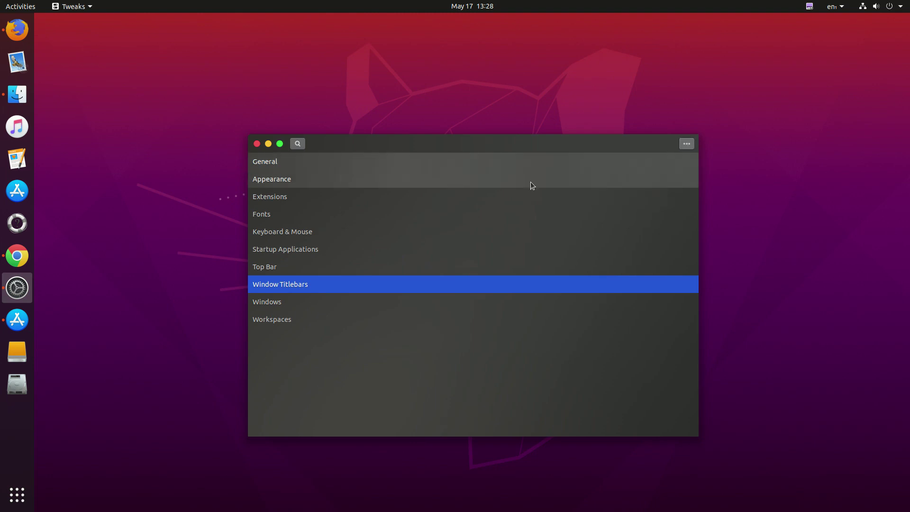
pyautogui.click(258, 145)
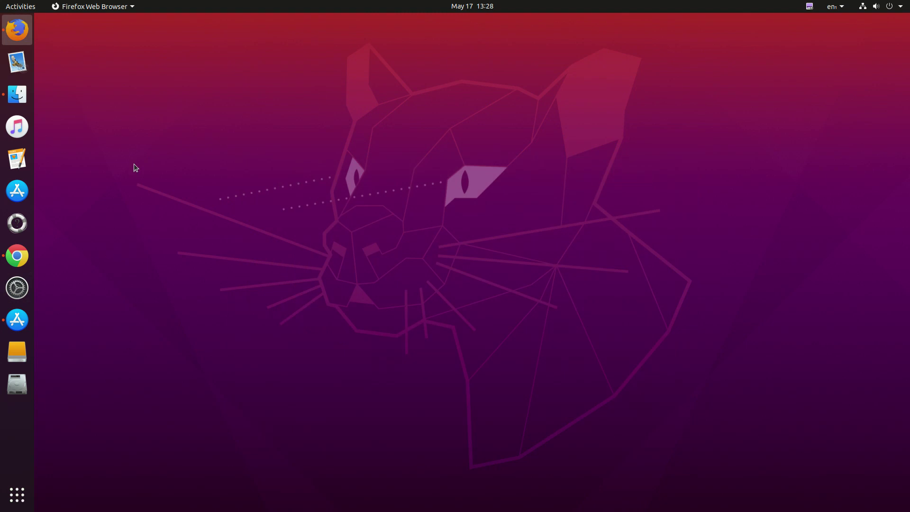
# Open a terminal from the desktop and switch to the root user with "sudo su"
pyautogui.rightClick(135, 159)
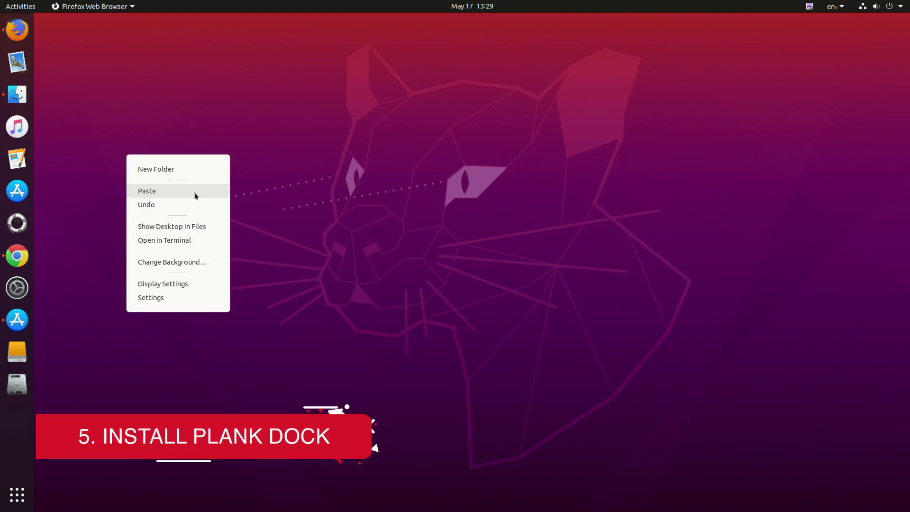
pyautogui.press('Escape')
pyautogui.rightClick(171, 162)
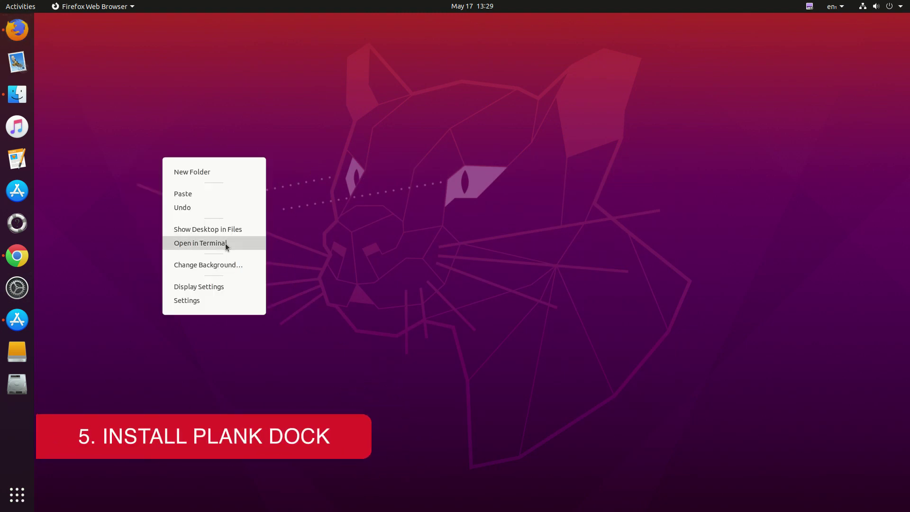
pyautogui.click(224, 244)
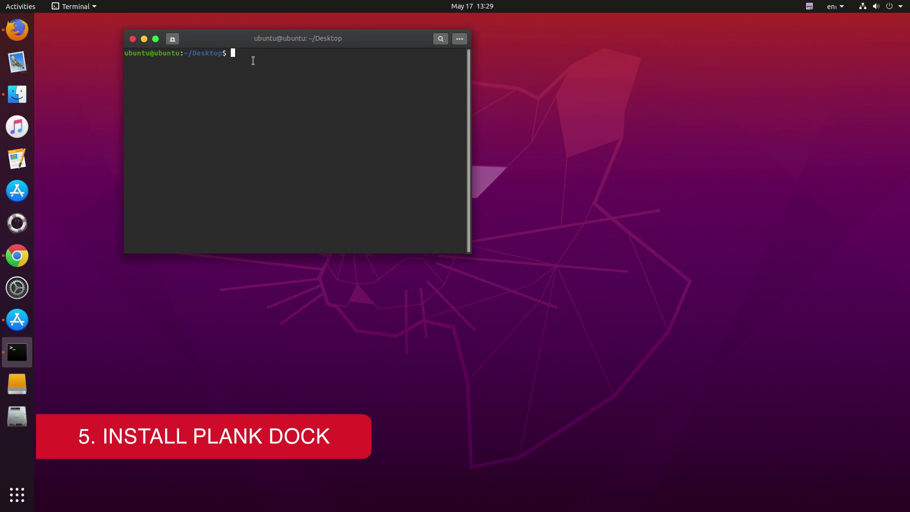
pyautogui.write('sudo su')
pyautogui.press('Return')
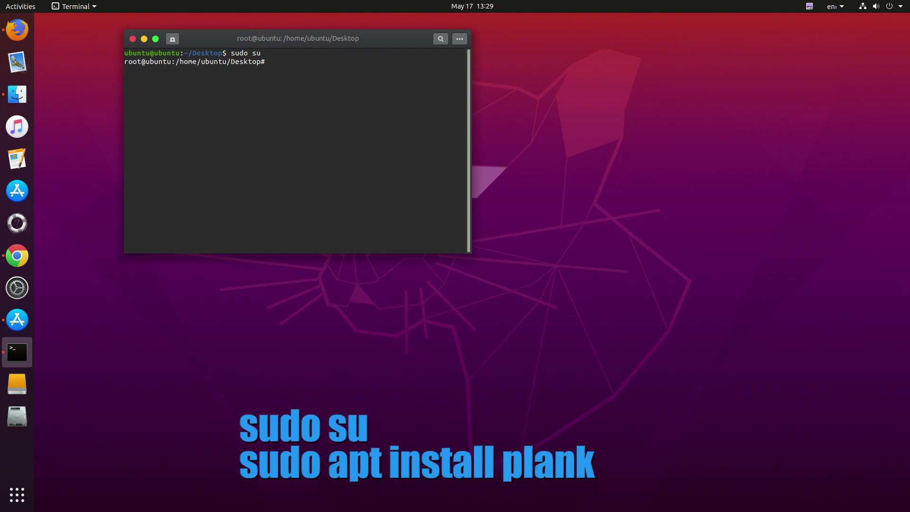
# Install the Plank dock with "sudo apt install plank", answering y to continue
pyautogui.write('sudo apt')
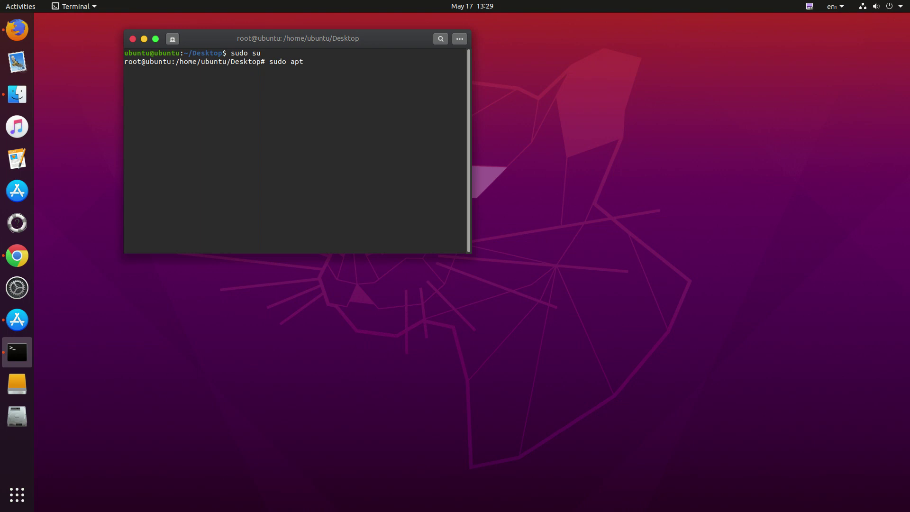
pyautogui.write(' install plank')
pyautogui.press('Return')
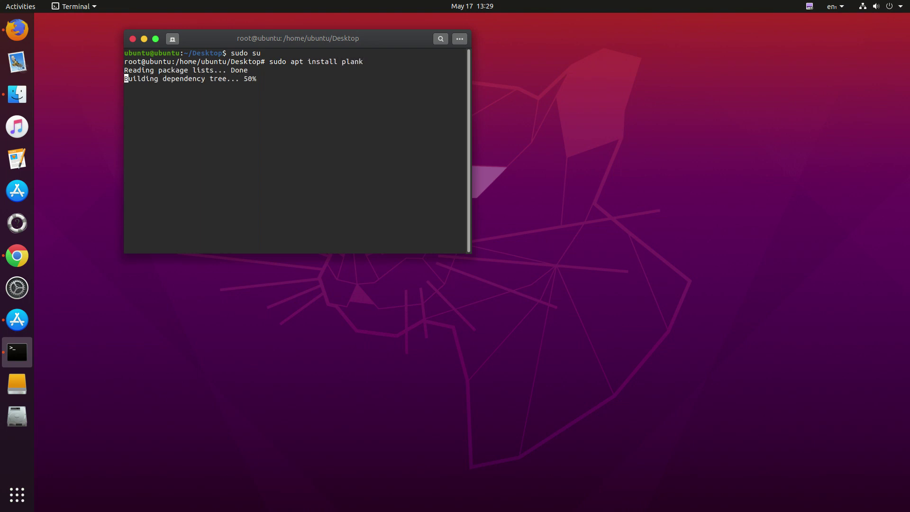
pyautogui.write('y')
pyautogui.press('Return')
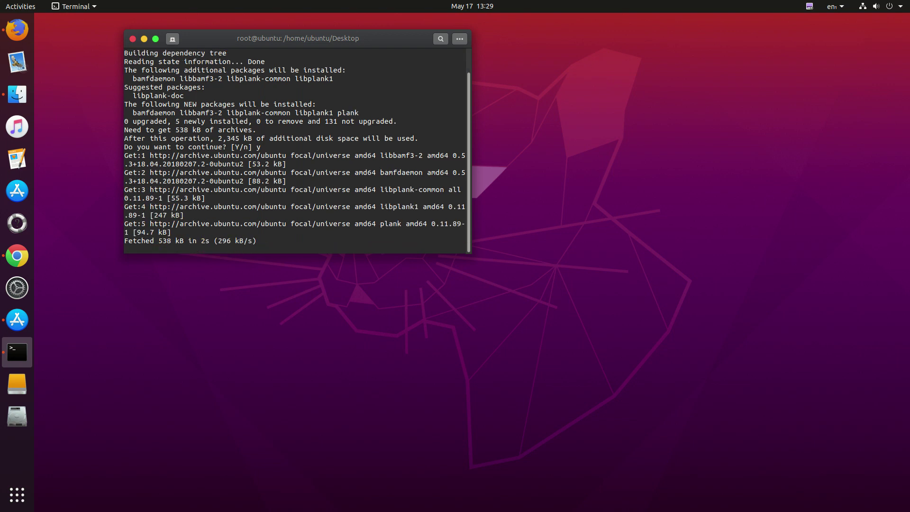
pyautogui.press('super+1')
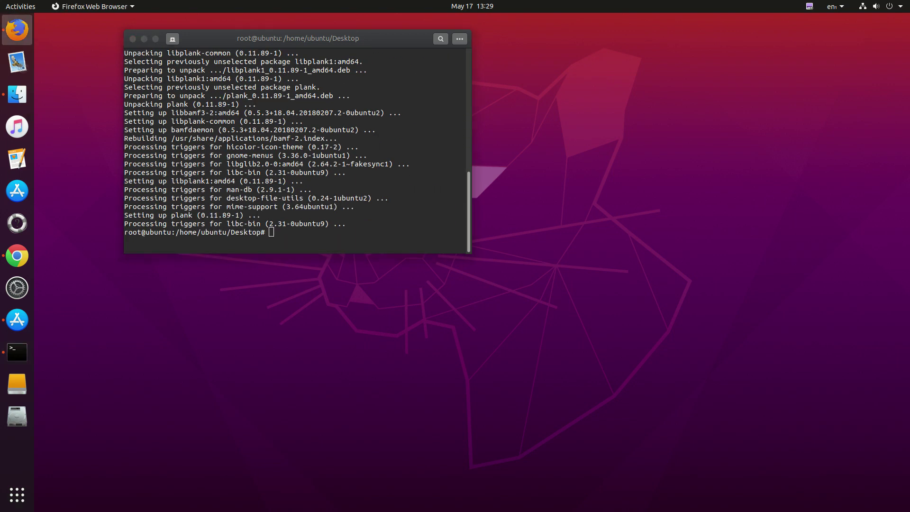
pyautogui.click(291, 232)
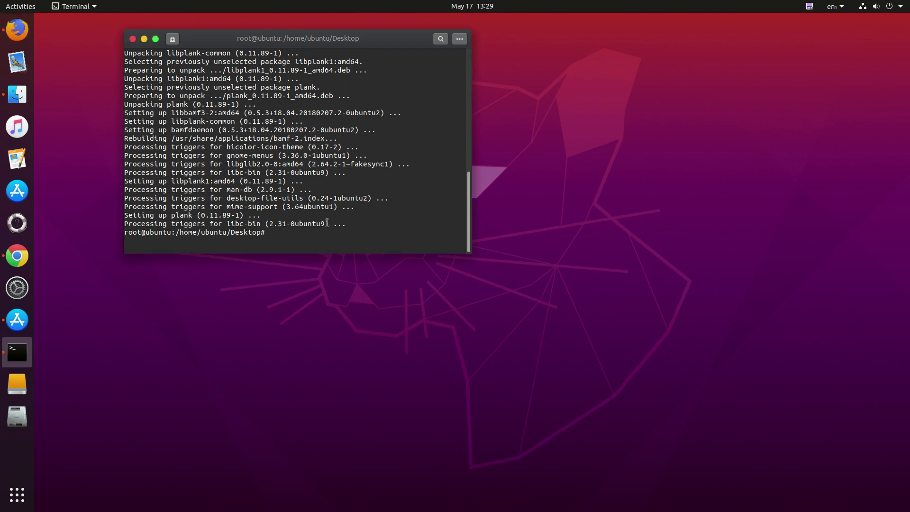
# Exit the root shell and the terminal session with "exit"
pyautogui.write('exit')
pyautogui.press('Return')
pyautogui.write('exit')
pyautogui.press('Return')
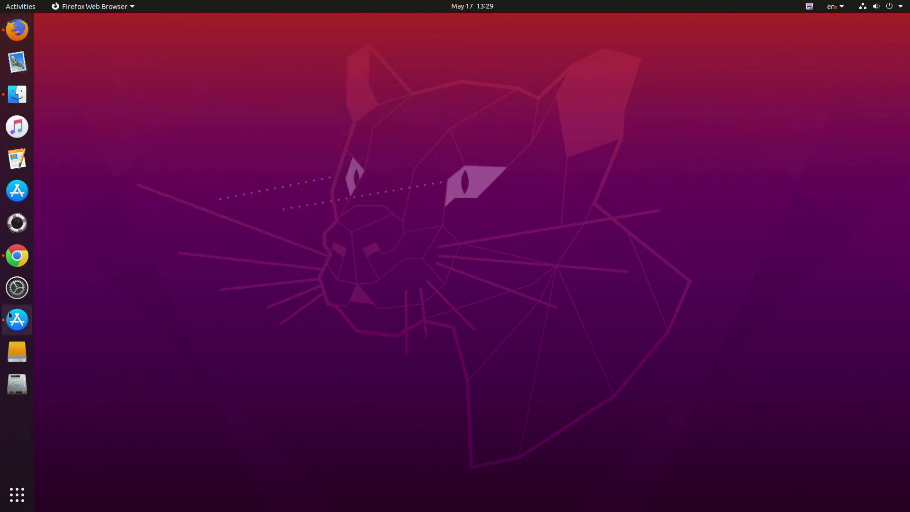
# Open the software store, search for "plank prefe" and start installing Plank Preferences
pyautogui.click(17, 190)
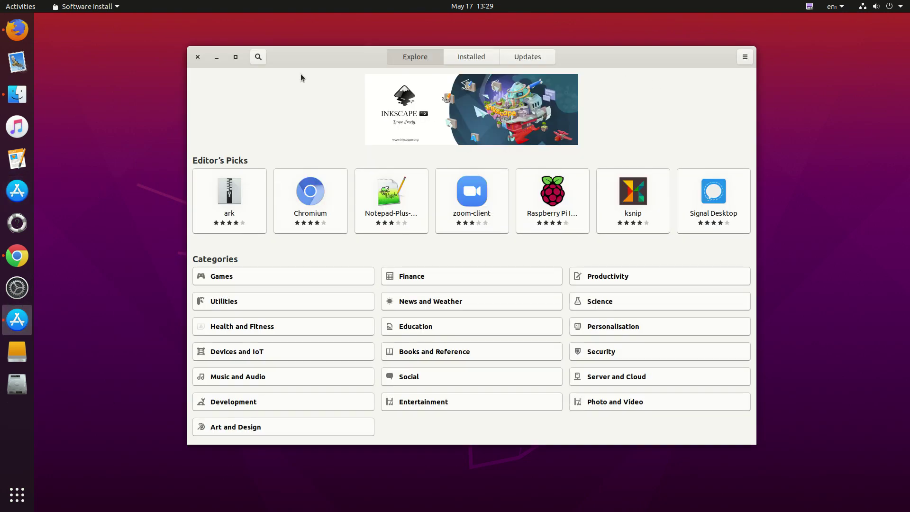
pyautogui.moveTo(295, 61); pyautogui.dragTo(250, 69)
pyautogui.click(237, 62)
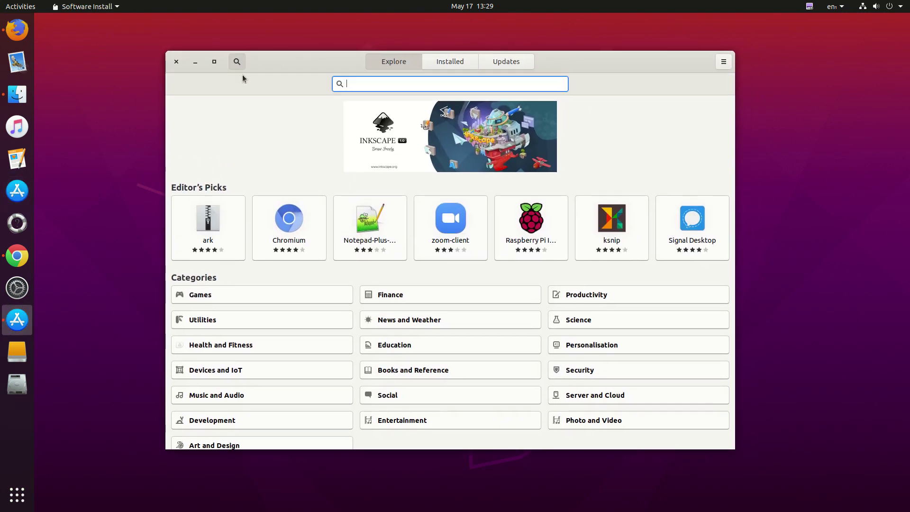
pyautogui.write('plank')
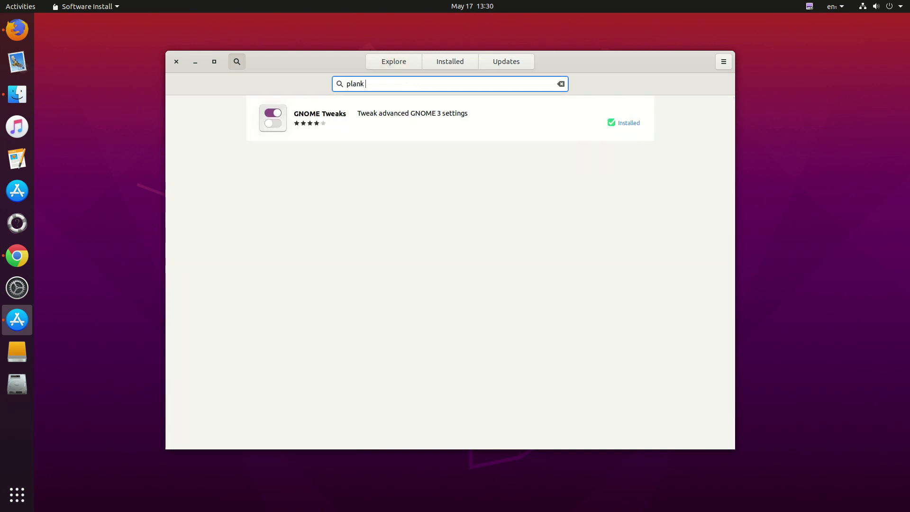
pyautogui.write(' pre')
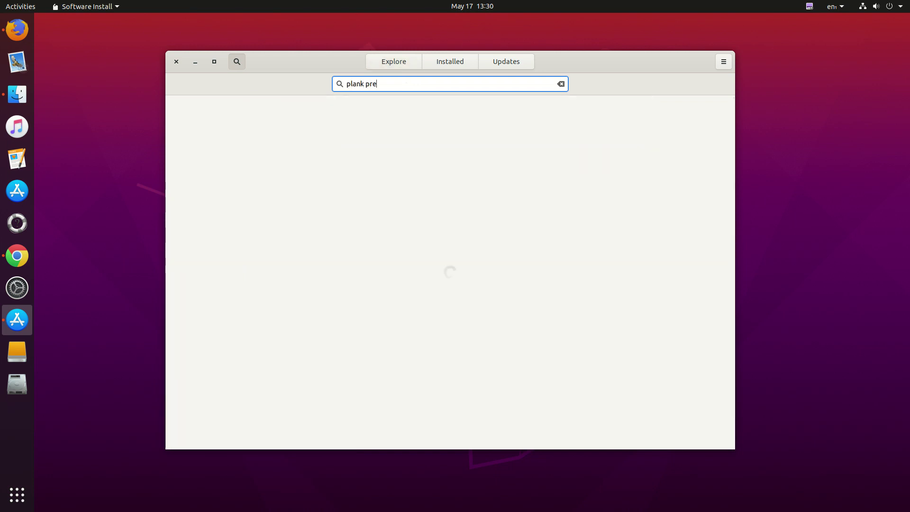
pyautogui.write('fe')
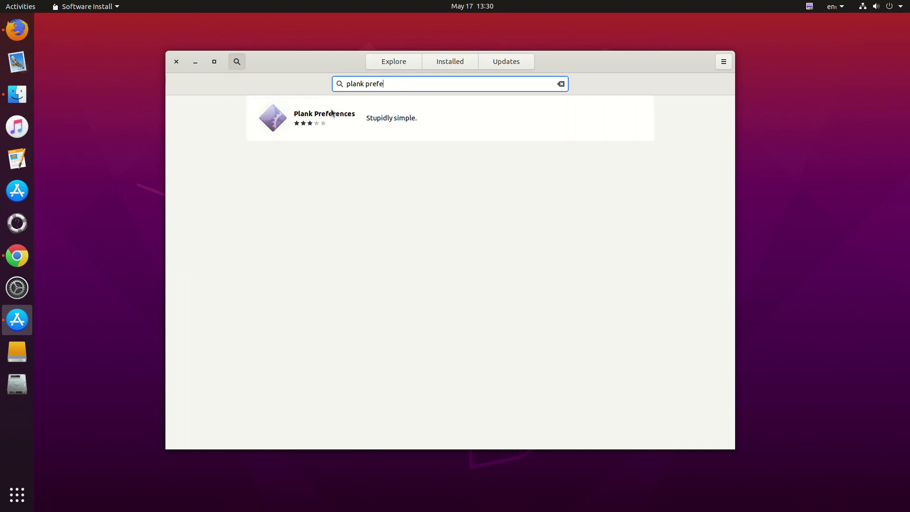
pyautogui.click(286, 114)
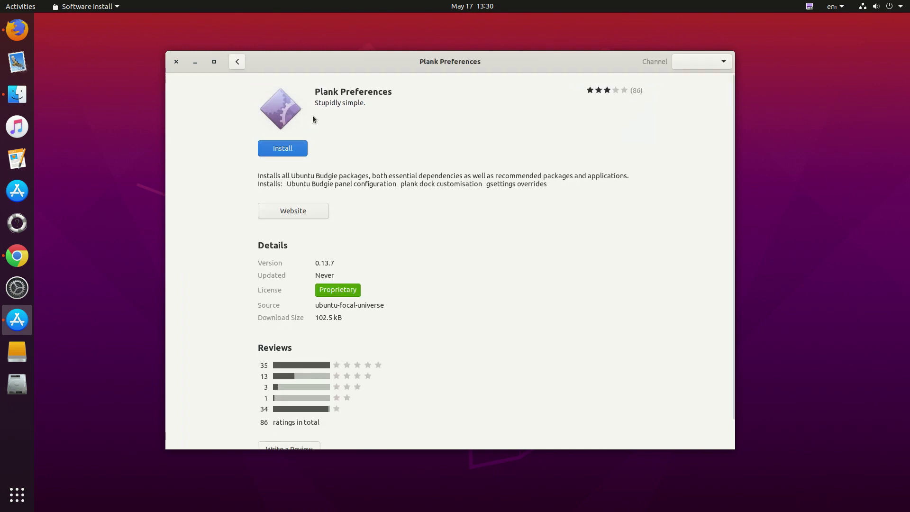
pyautogui.click(299, 147)
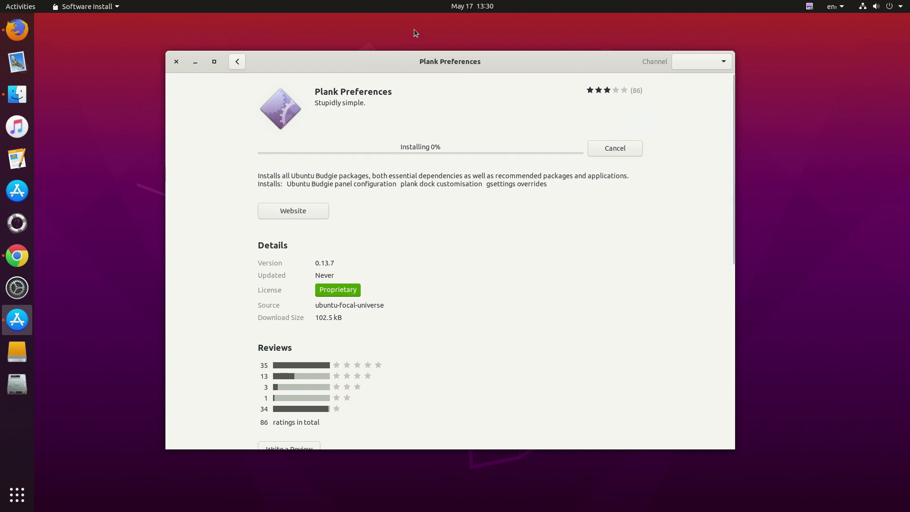
# Open Tweaks, move its window off the software store's install progress, and close the software store once Plank Preferences is installed
pyautogui.click(18, 287)
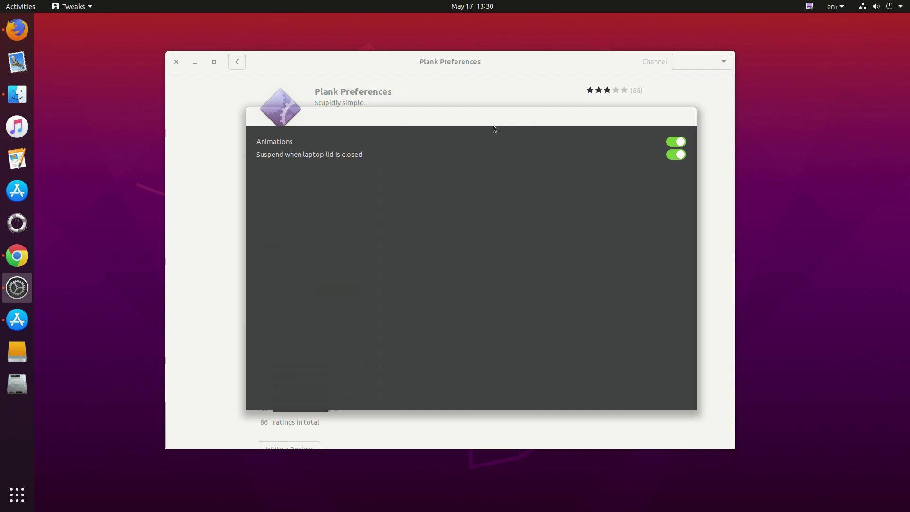
pyautogui.moveTo(494, 155); pyautogui.dragTo(588, 190)
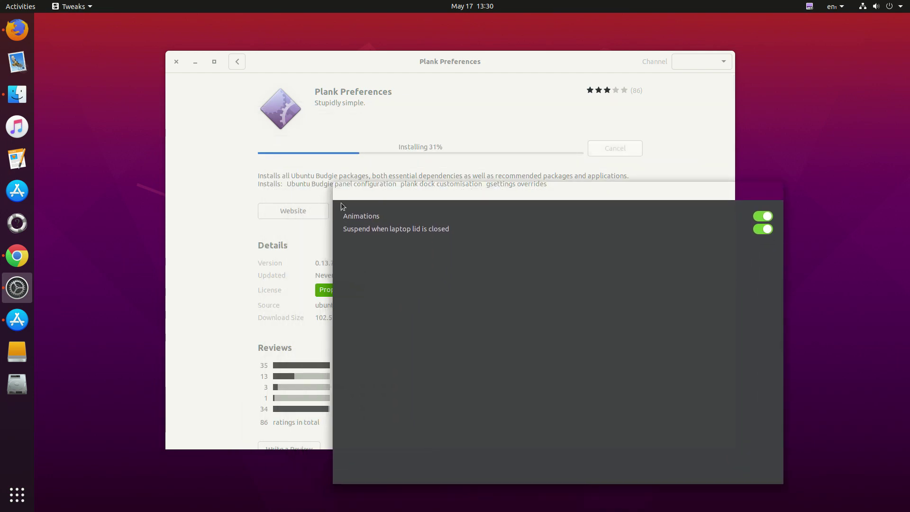
pyautogui.moveTo(397, 197); pyautogui.dragTo(367, 153)
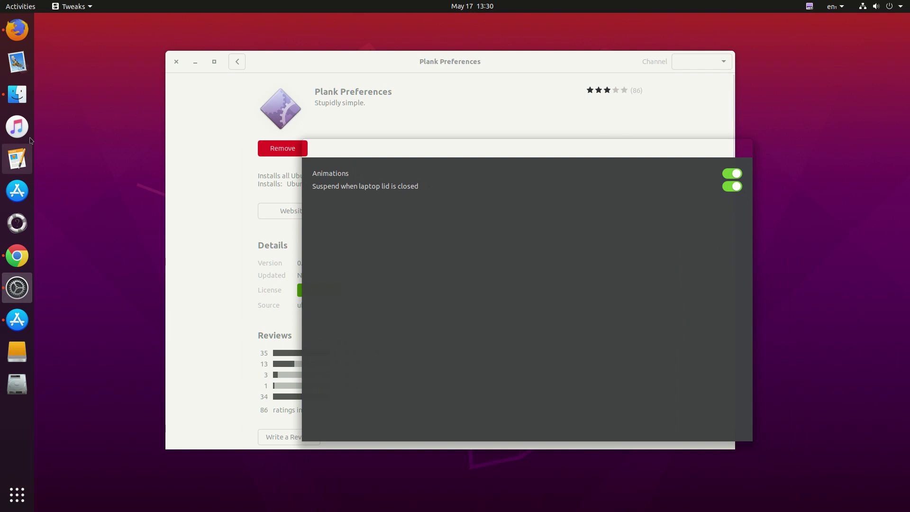
pyautogui.click(190, 185)
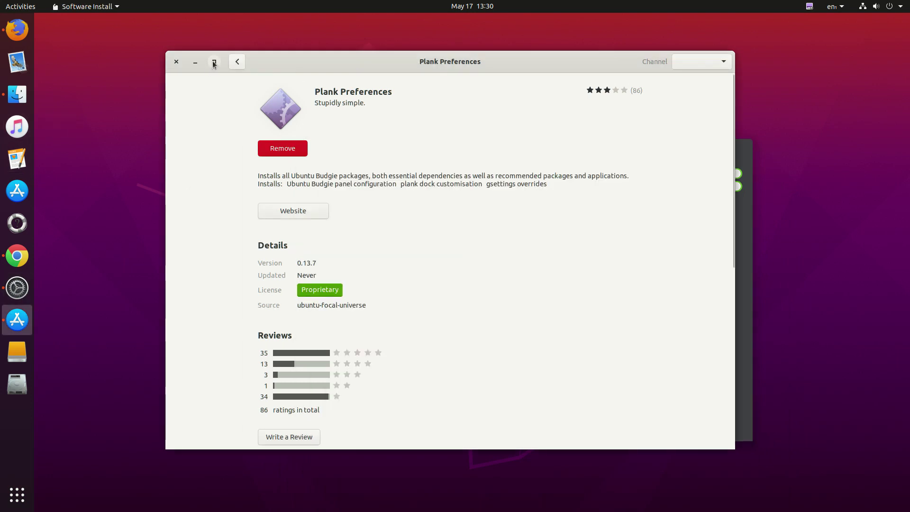
pyautogui.click(176, 62)
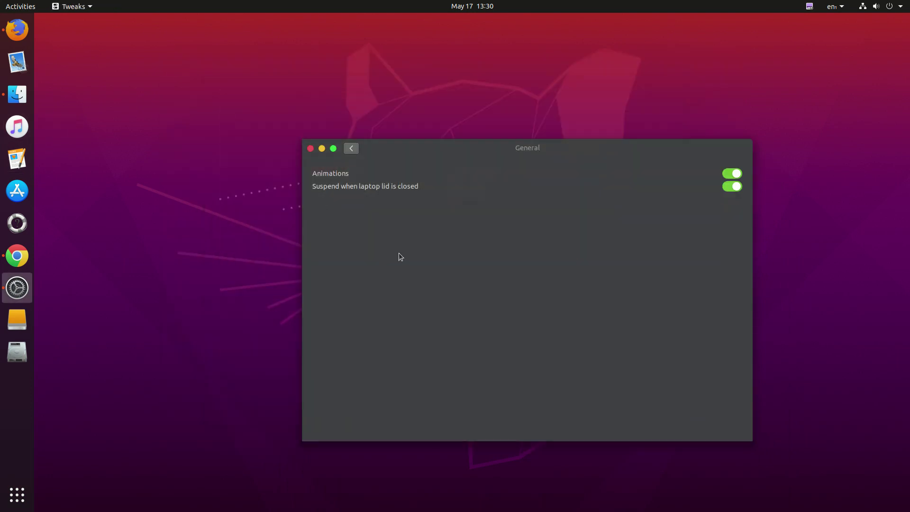
# Set the titlebar buttons placement to Right in the Window Titlebars settings and close Tweaks
pyautogui.click(351, 149)
pyautogui.click(340, 291)
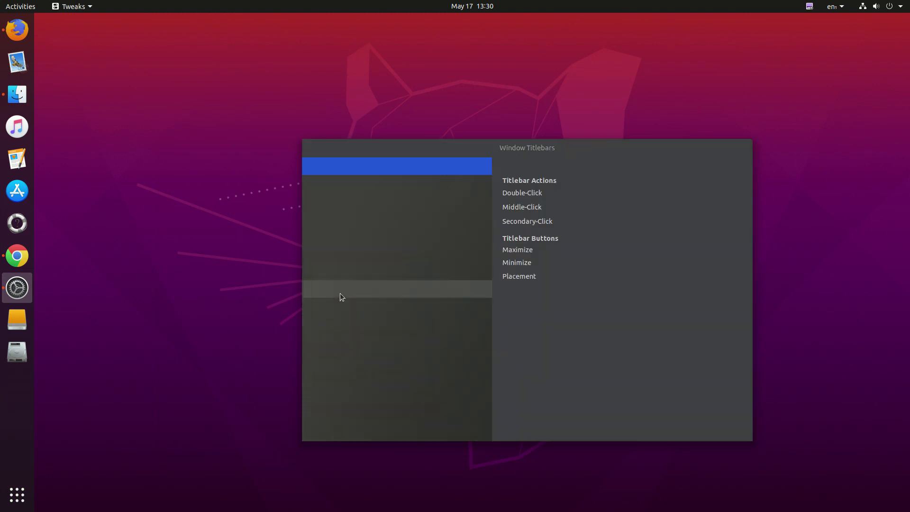
pyautogui.click(728, 276)
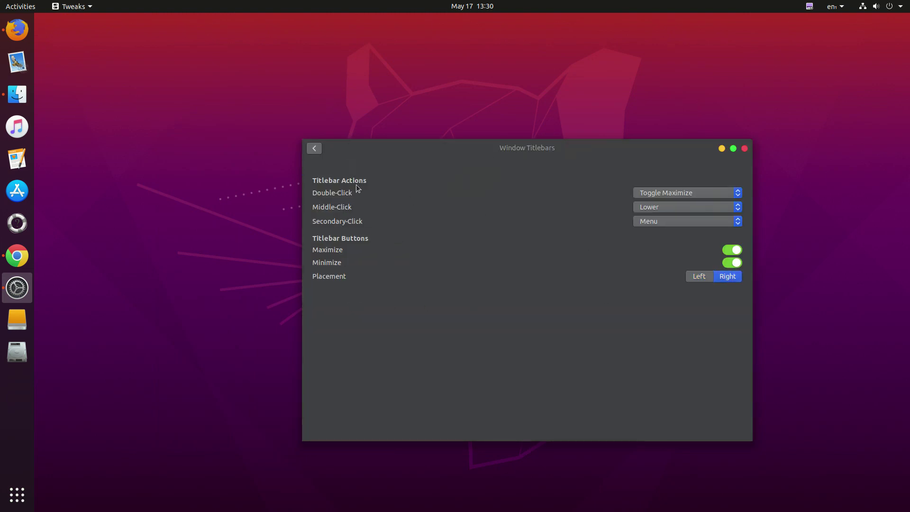
pyautogui.click(746, 149)
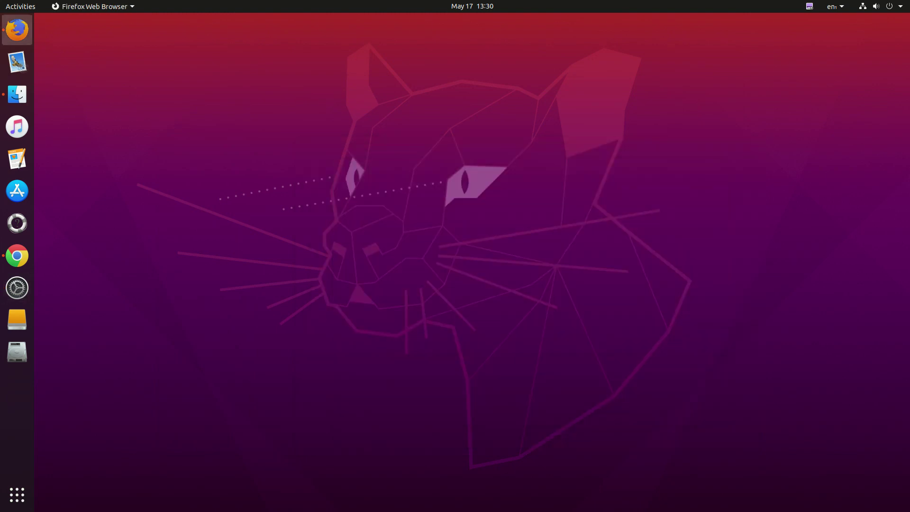
# Search the installed applications for "plank" and launch the Plank dock
pyautogui.click(19, 497)
pyautogui.write('plank')
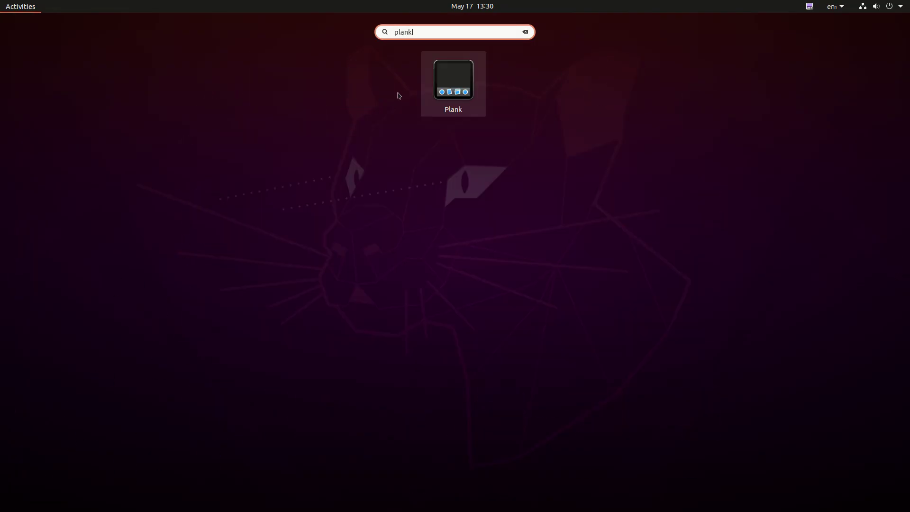
pyautogui.click(449, 108)
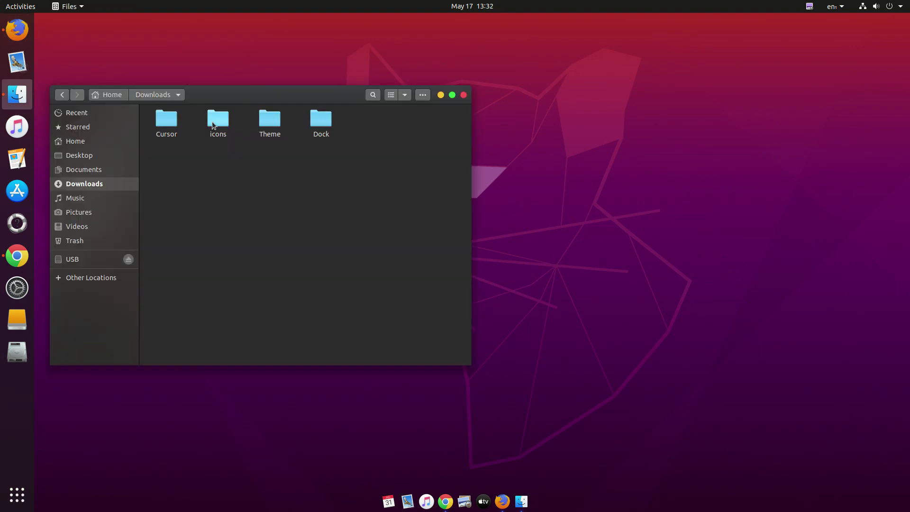
# Open the Dock folder in Downloads and extract mcOS_Catalina.zip in place
pyautogui.doubleClick(320, 122)
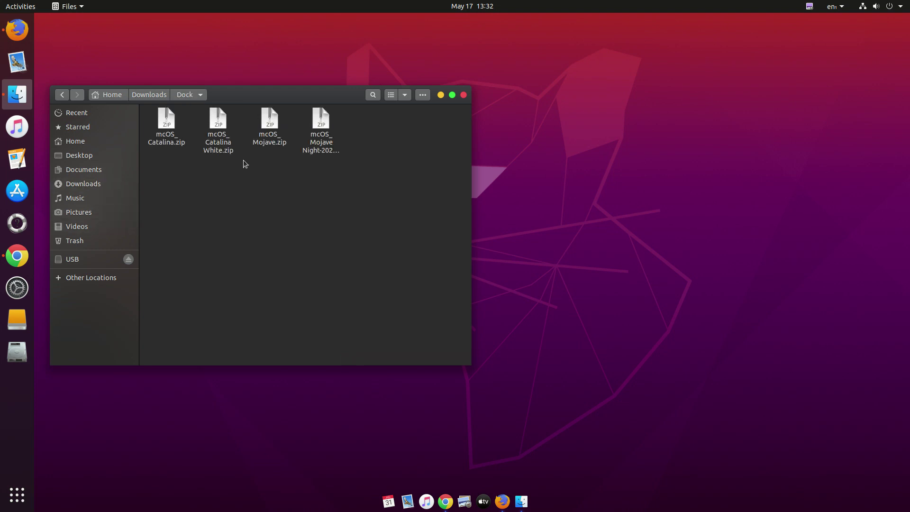
pyautogui.click(170, 116)
pyautogui.rightClick(171, 118)
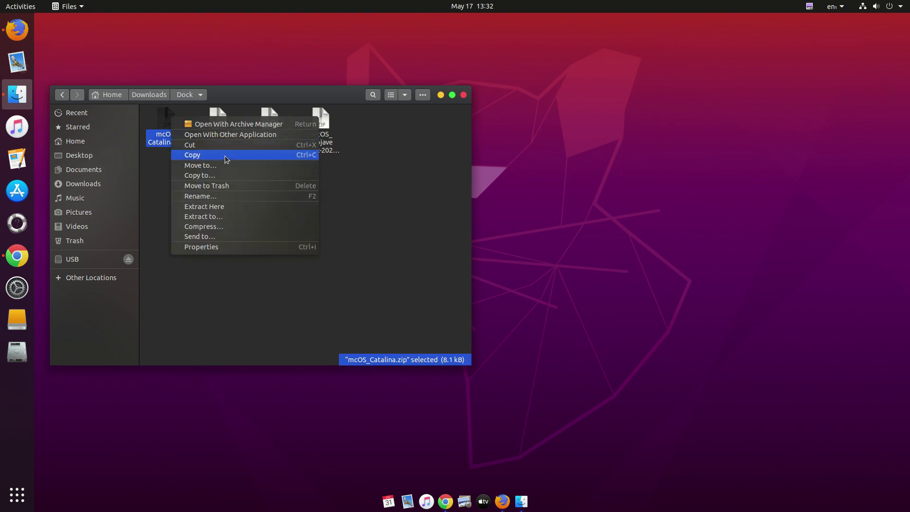
pyautogui.click(250, 203)
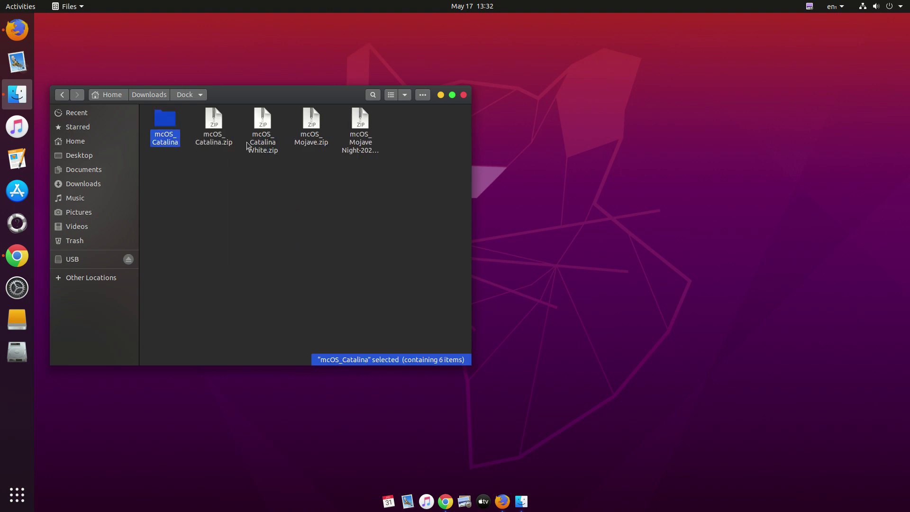
# Extract mcOS_Catalina White.zip, mcOS_Mojave.zip and mcOS_Mojave Night-20200507050338.zip in the Dock folder
pyautogui.press('Right')
pyautogui.press('Right')
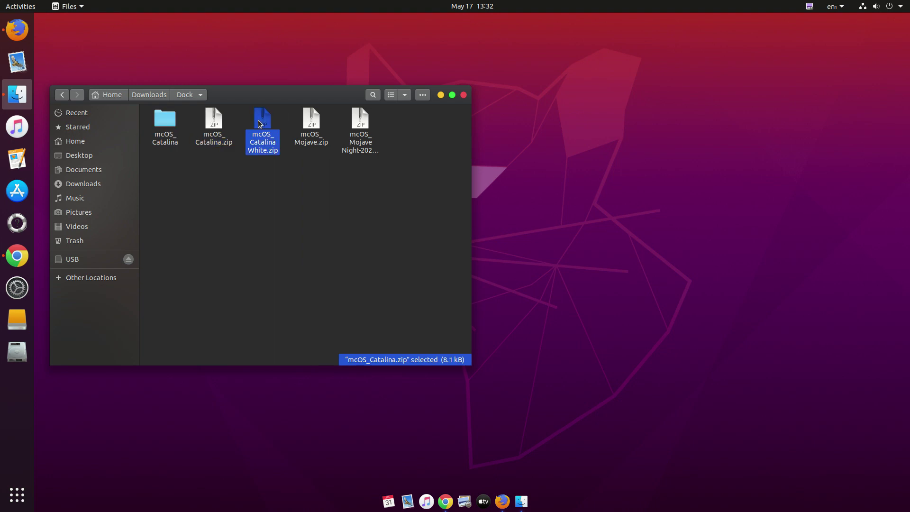
pyautogui.rightClick(259, 123)
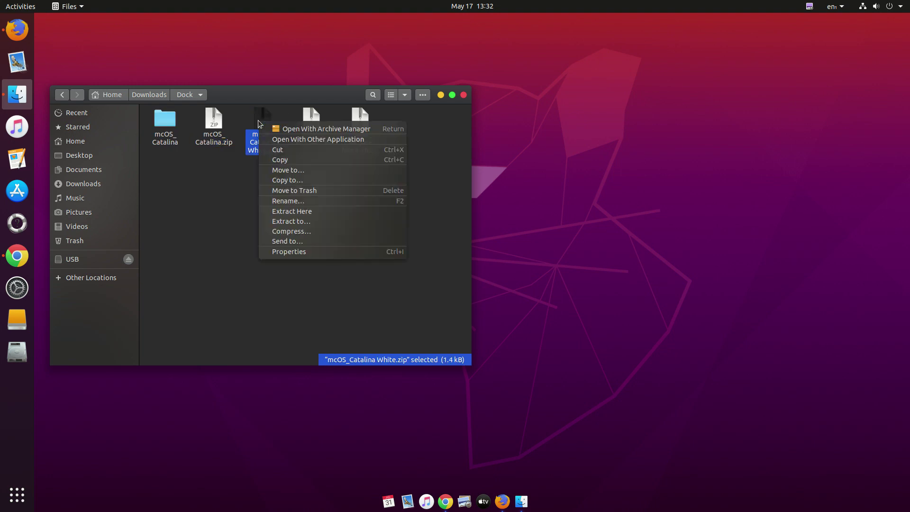
pyautogui.click(304, 211)
pyautogui.rightClick(346, 120)
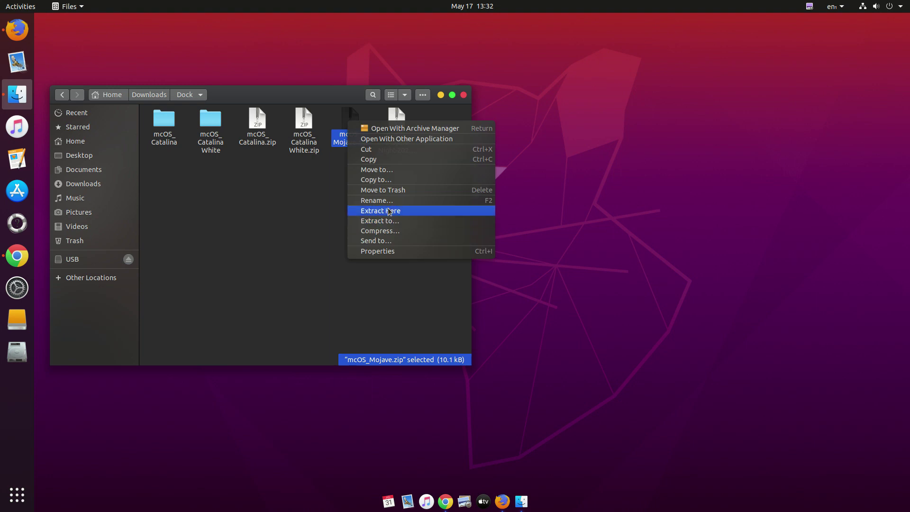
pyautogui.click(388, 210)
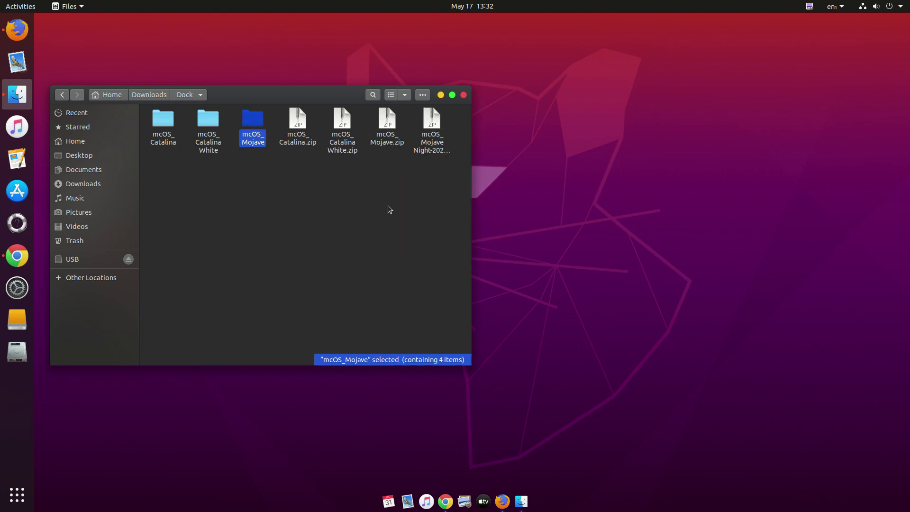
pyautogui.rightClick(433, 126)
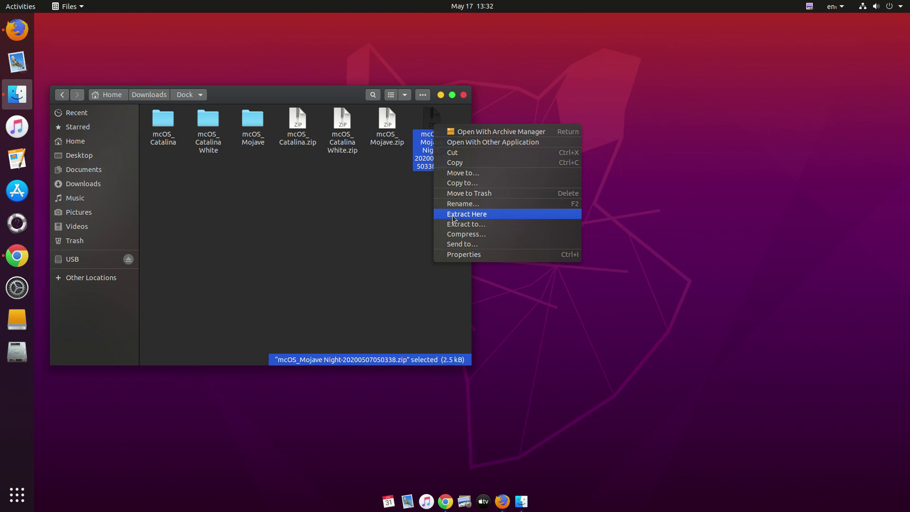
pyautogui.click(472, 214)
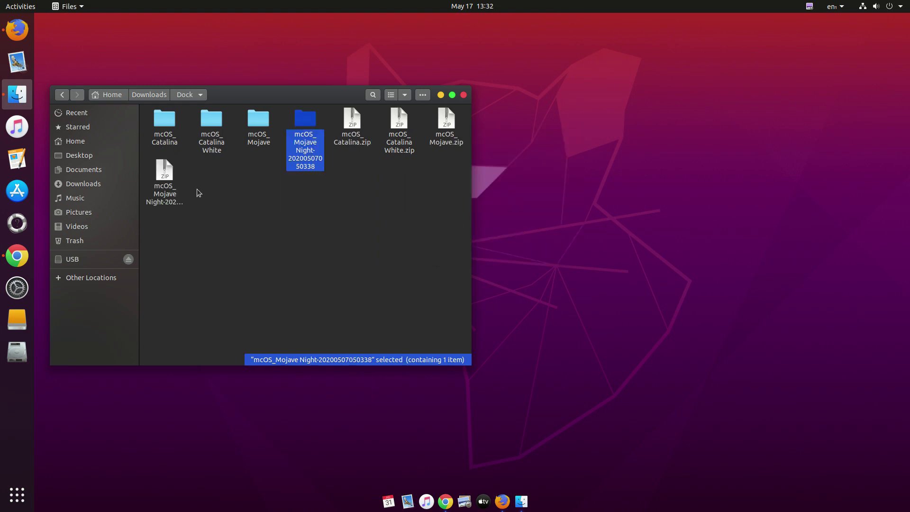
# Copy the four extracted mcOS theme folders from the Dock folder
pyautogui.click(259, 122)
pyautogui.click(165, 134)
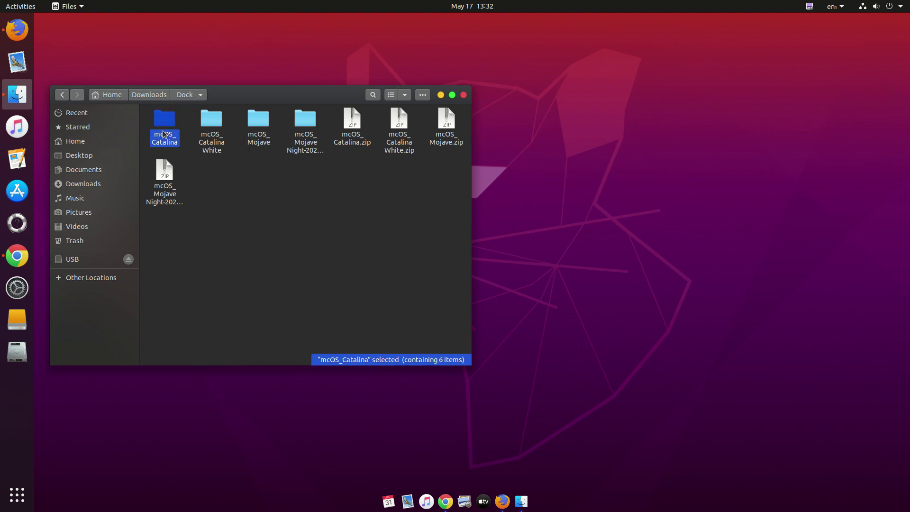
pyautogui.keyDown('shift'); pyautogui.click(305, 134); pyautogui.keyUp('shift')
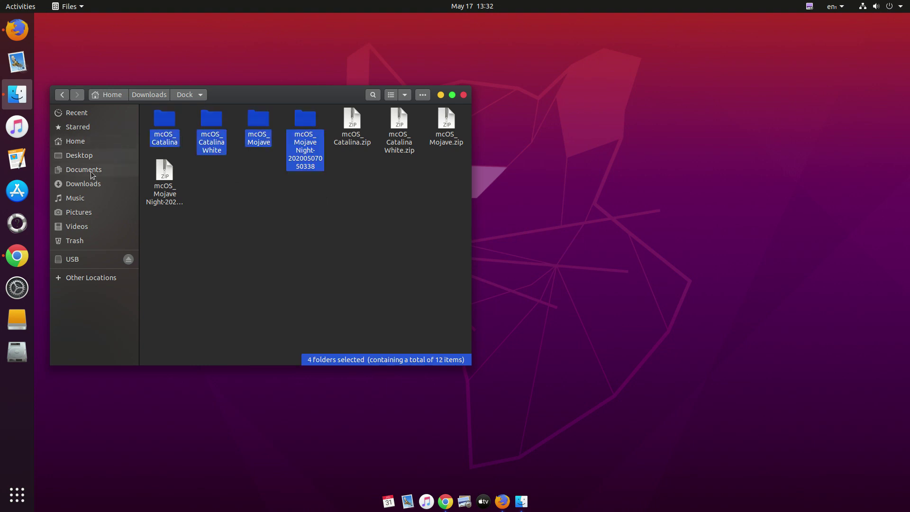
# Go to the .local/share/plank/themes folder inside Home
pyautogui.click(85, 142)
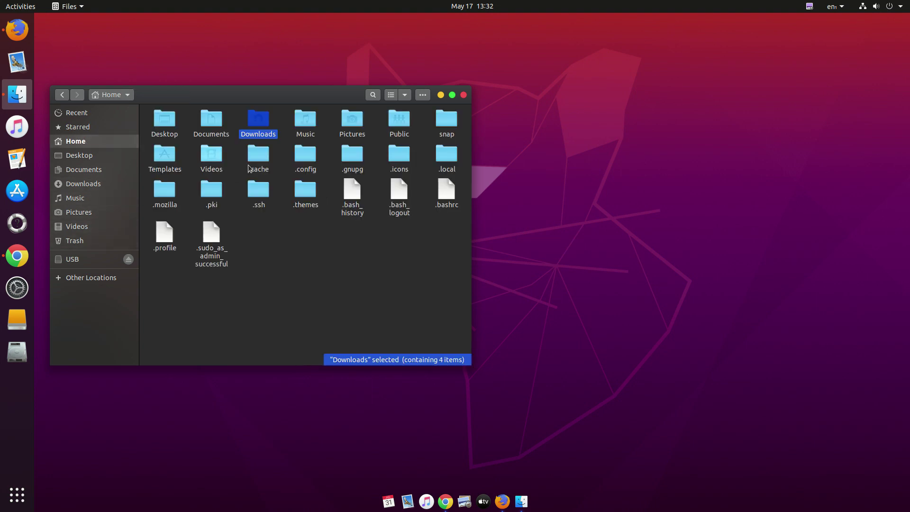
pyautogui.click(330, 244)
pyautogui.doubleClick(446, 155)
pyautogui.click(183, 125)
pyautogui.doubleClick(183, 125)
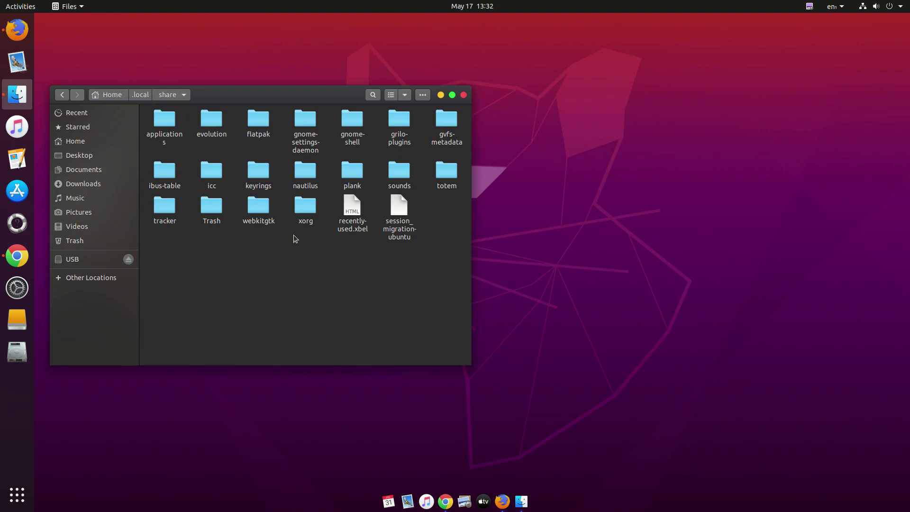
pyautogui.doubleClick(352, 172)
pyautogui.click(178, 122)
pyautogui.doubleClick(177, 122)
# Paste the copied mcOS dock themes into Plank's themes folder and close the file manager
pyautogui.rightClick(204, 179)
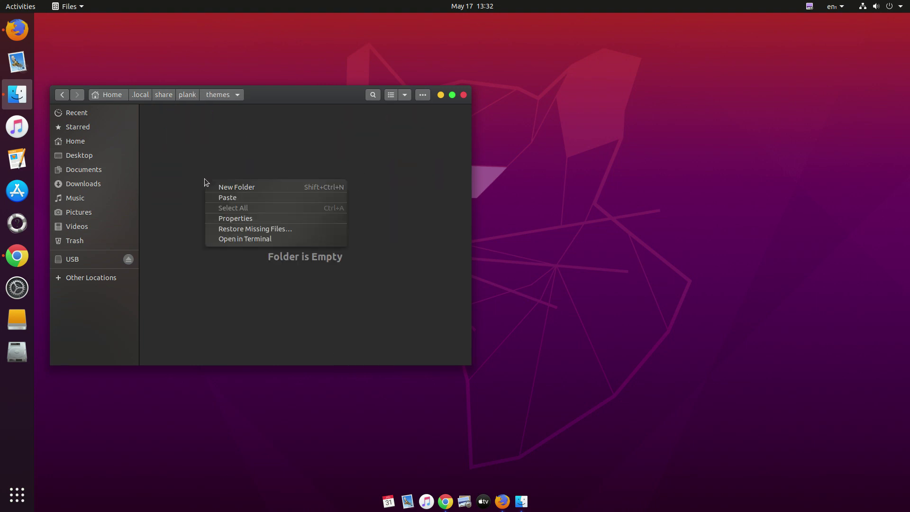
pyautogui.click(228, 197)
pyautogui.click(244, 254)
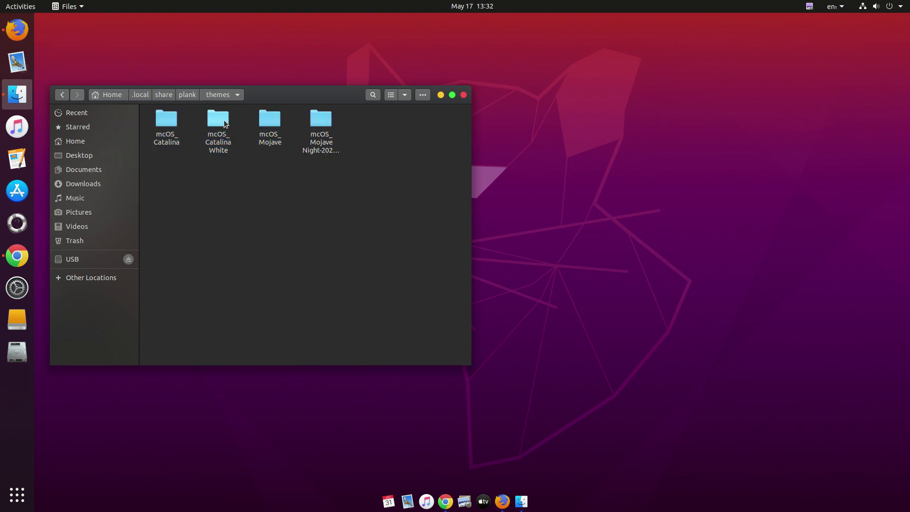
pyautogui.click(464, 95)
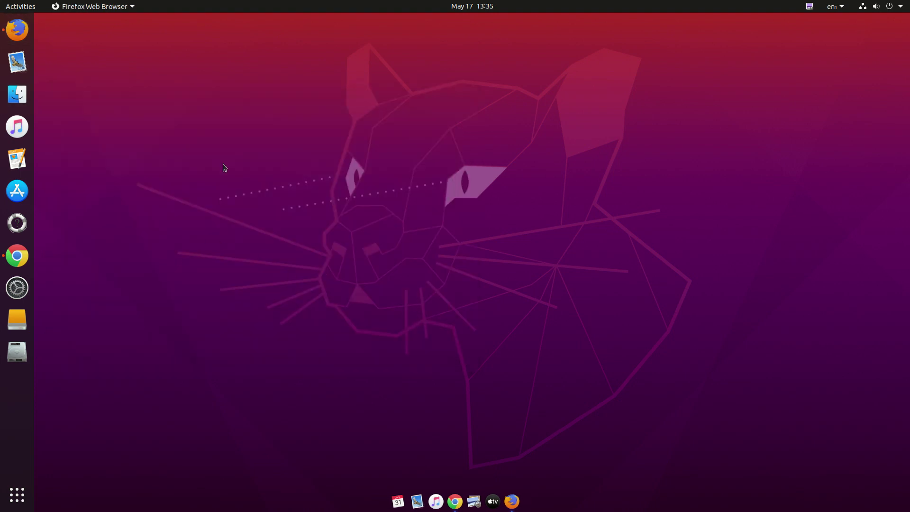
# Open a terminal from the desktop and run "plank --preferences"
pyautogui.rightClick(198, 92)
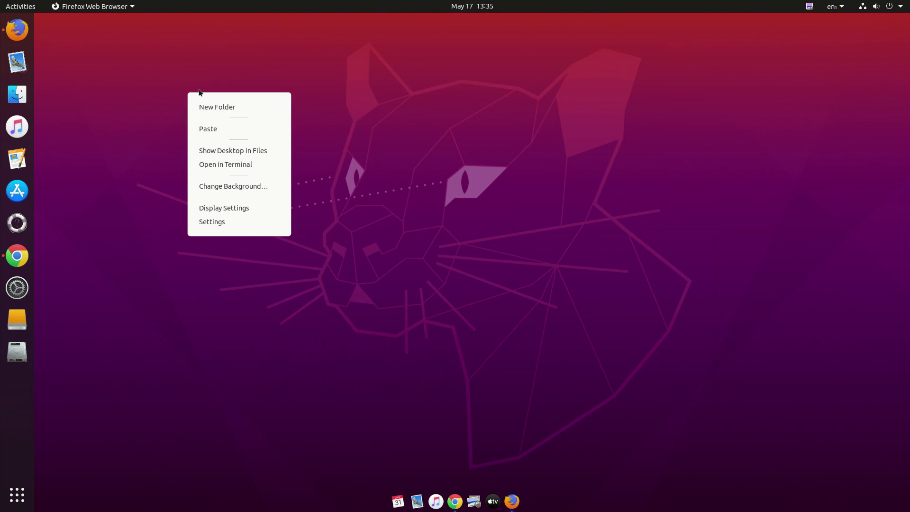
pyautogui.click(222, 166)
pyautogui.write('plank ')
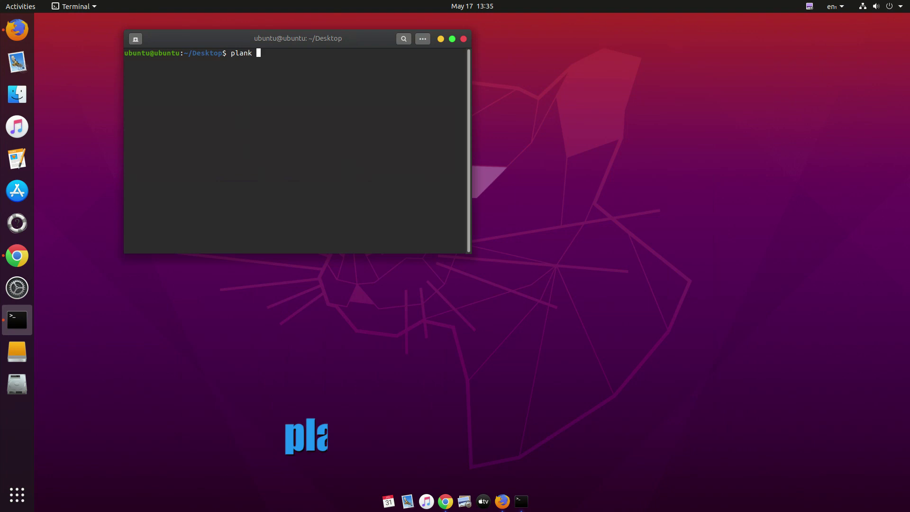
pyautogui.write('--pre')
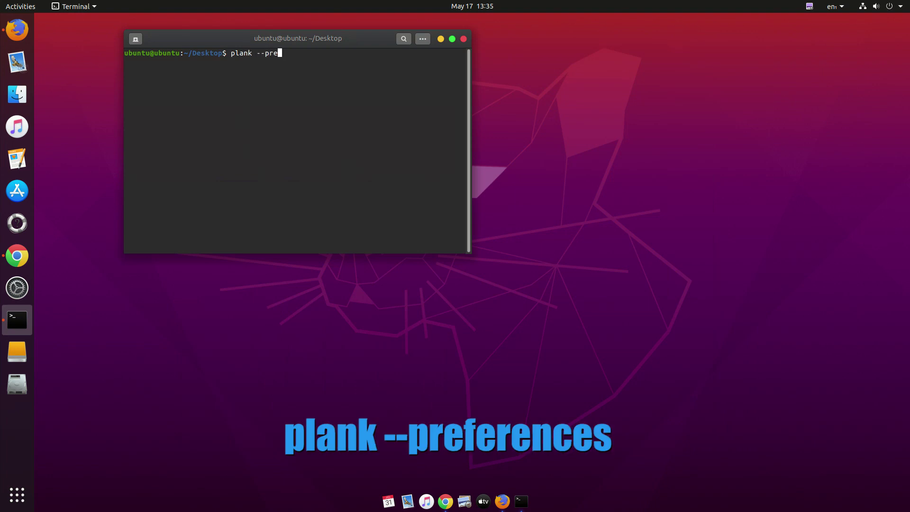
pyautogui.write('ference')
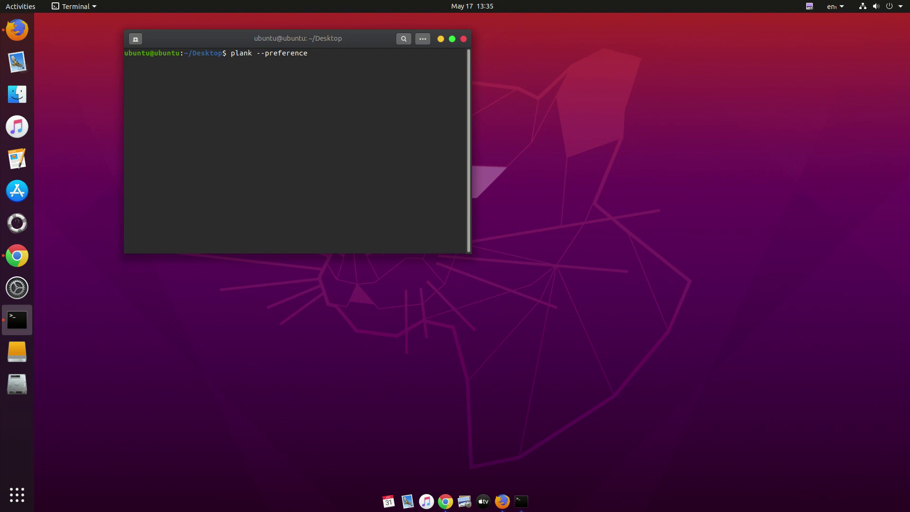
pyautogui.write('s')
pyautogui.press('Return')
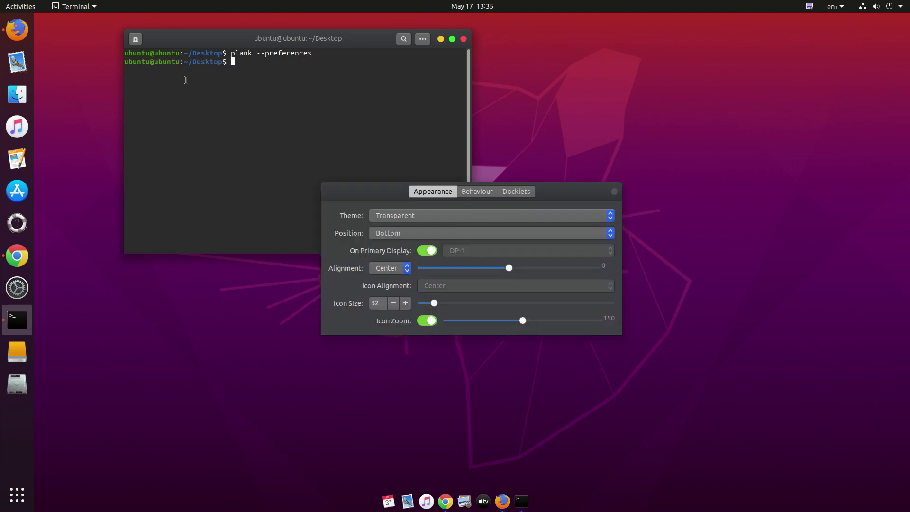
# Minimize the terminal window and look through the dock themes offered in the Plank preferences
pyautogui.moveTo(384, 196); pyautogui.dragTo(355, 202)
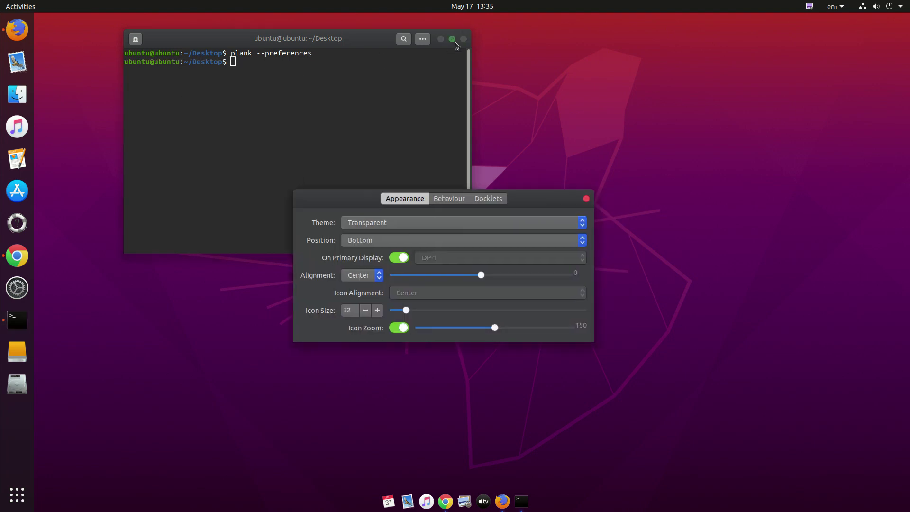
pyautogui.click(441, 39)
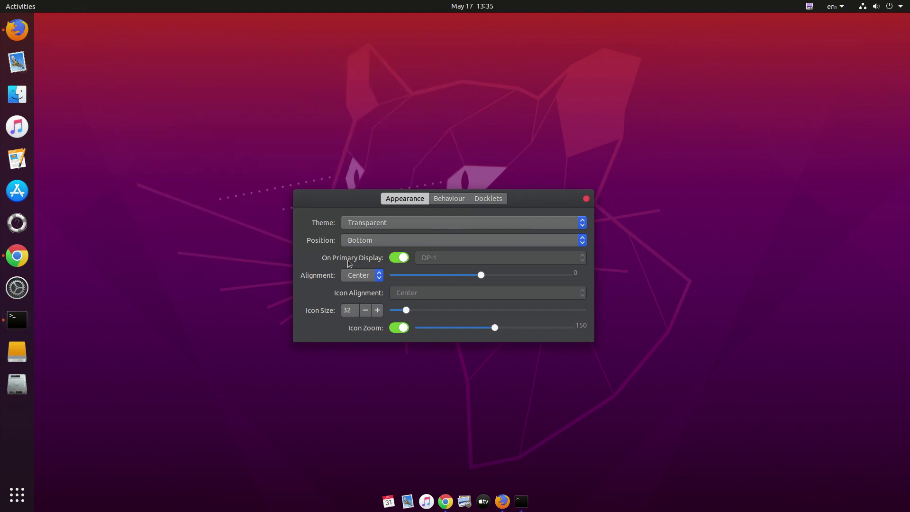
pyautogui.click(346, 230)
pyautogui.click(307, 237)
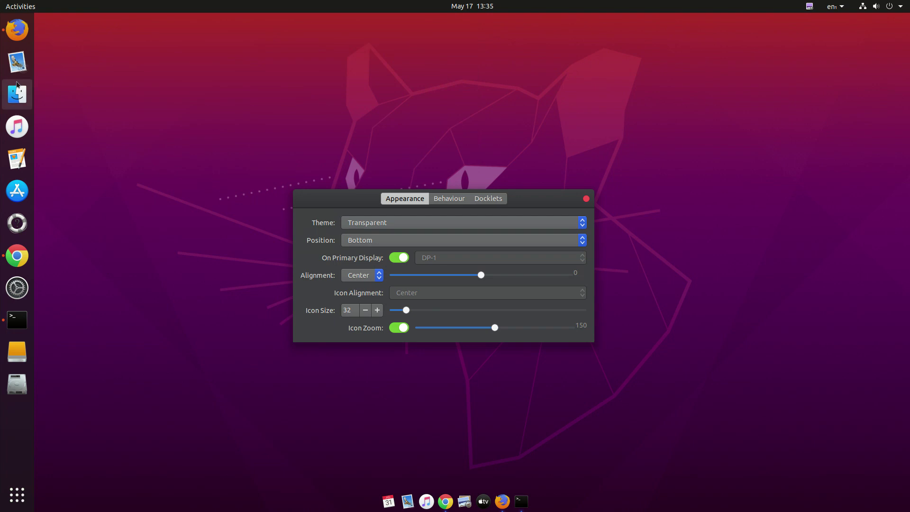
pyautogui.click(386, 227)
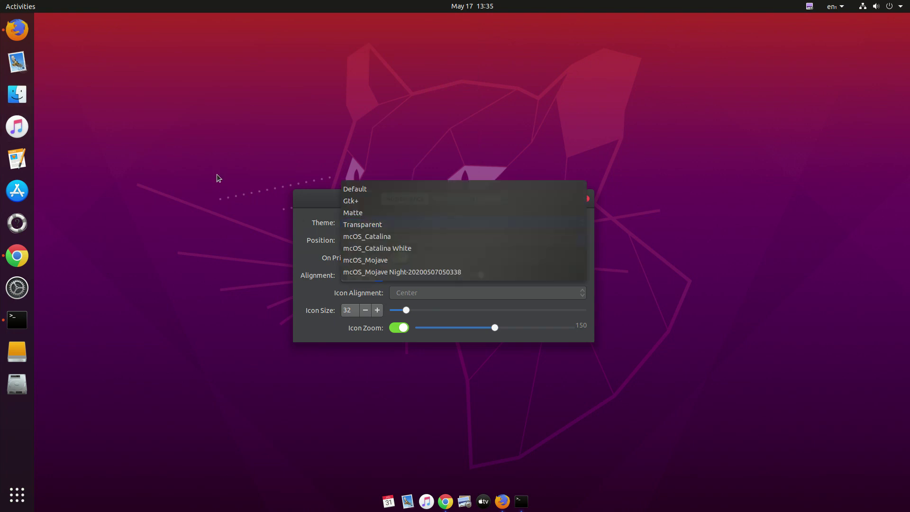
# Open the Dock folder inside Downloads to compare its mcOS theme folders with the Plank preferences
pyautogui.click(28, 99)
pyautogui.click(19, 95)
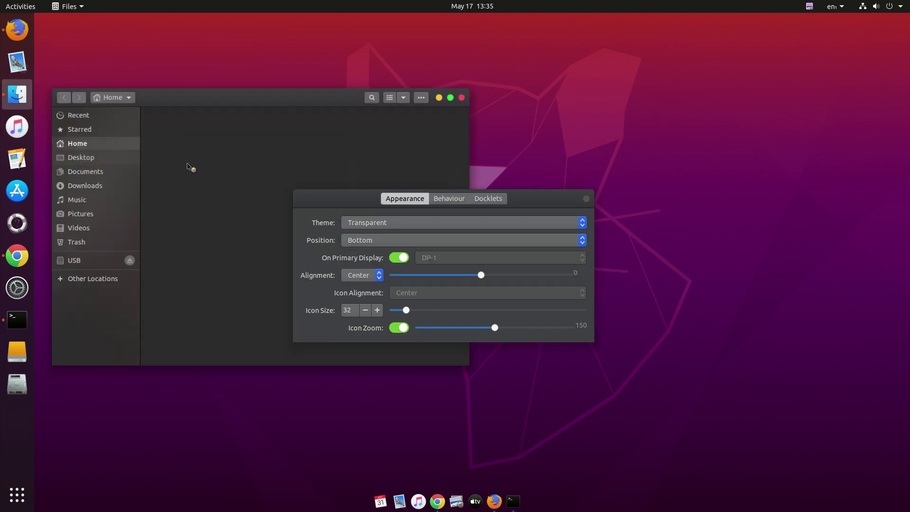
pyautogui.click(88, 185)
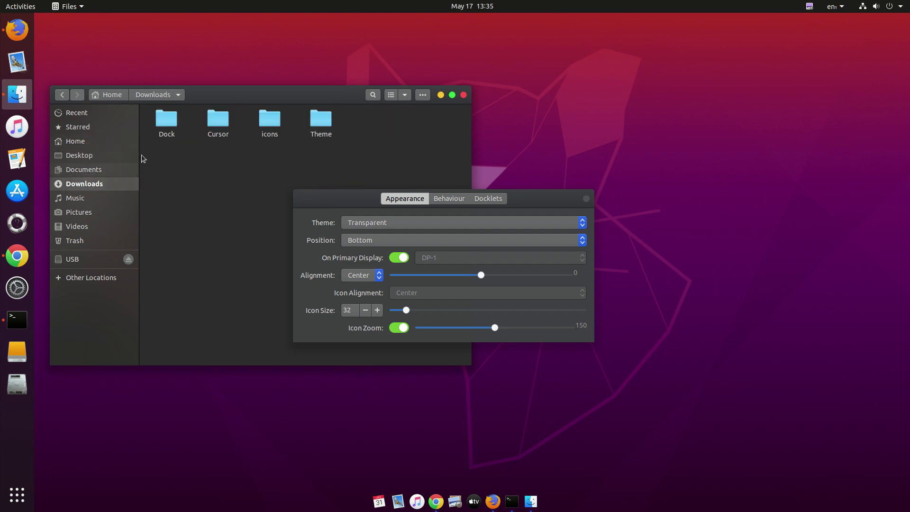
pyautogui.doubleClick(166, 121)
pyautogui.moveTo(351, 198); pyautogui.dragTo(315, 205)
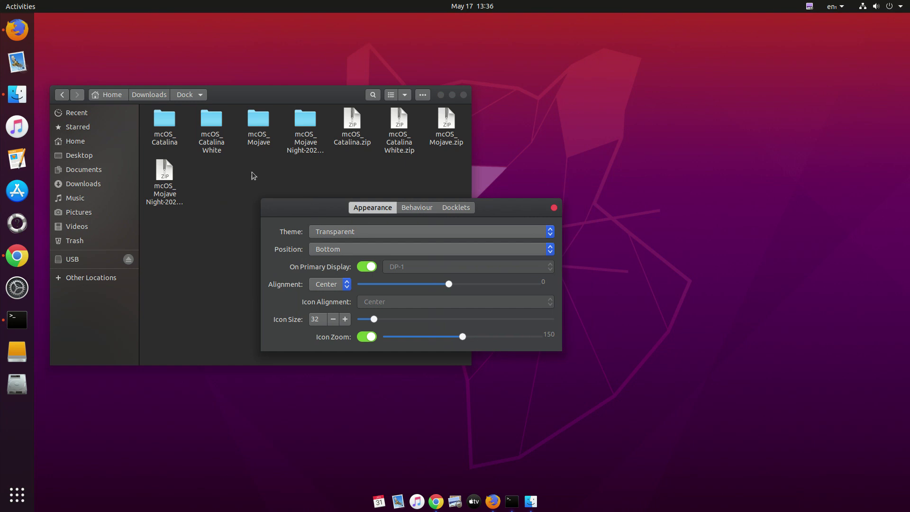
# Try the mcOS_Catalina dock theme and settle on mcOS_Catalina White as the Plank theme
pyautogui.click(359, 232)
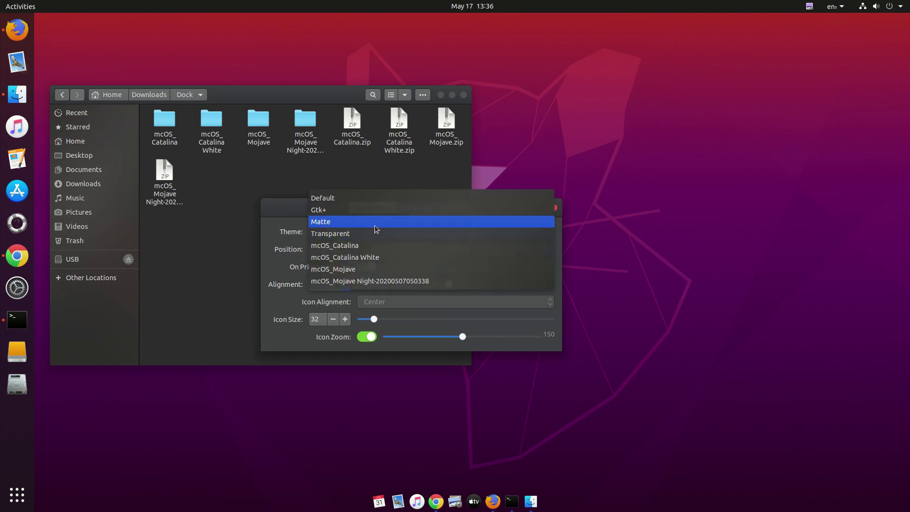
pyautogui.click(396, 245)
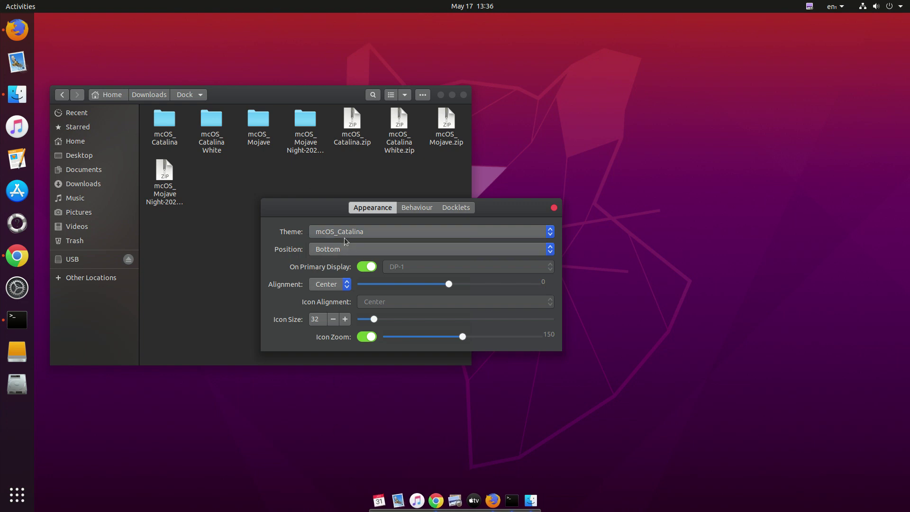
pyautogui.click(362, 233)
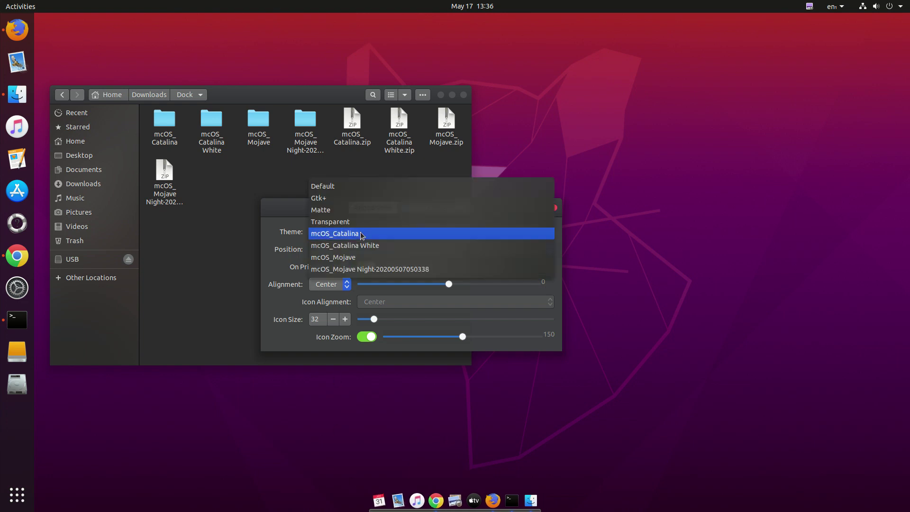
pyautogui.click(387, 244)
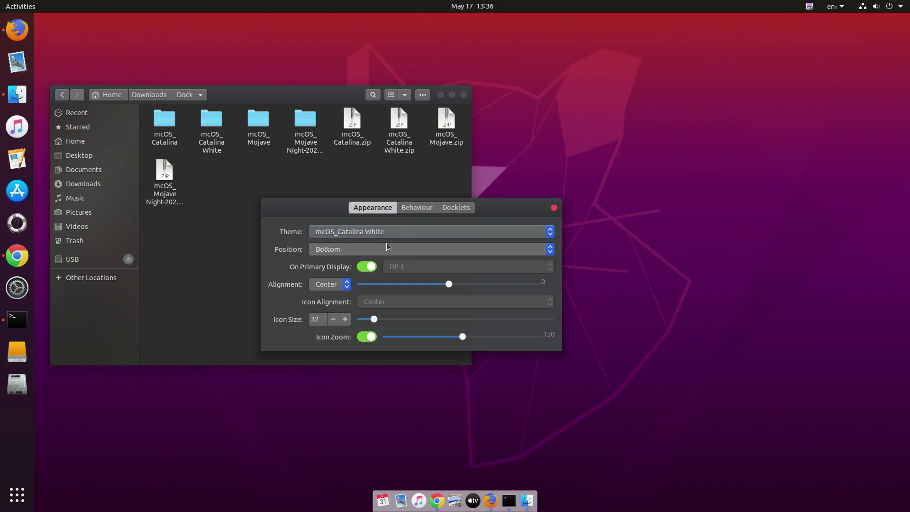
pyautogui.click(363, 235)
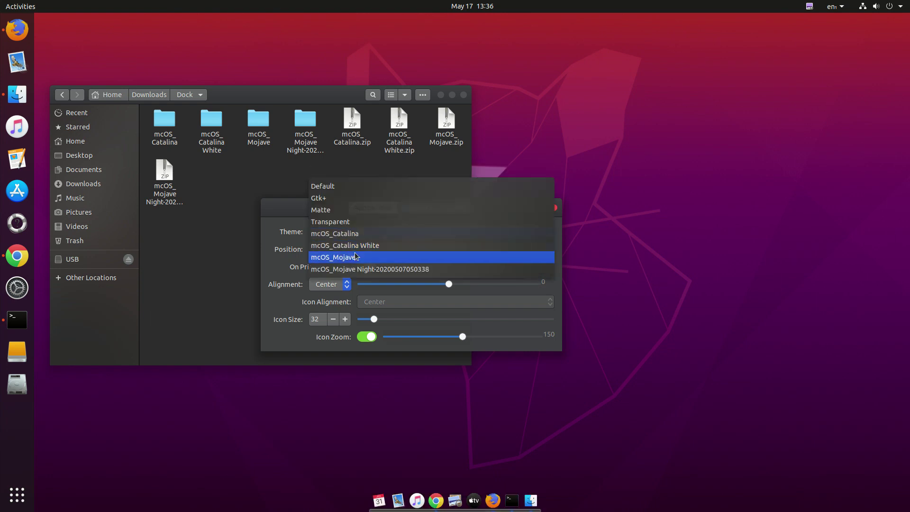
pyautogui.click(356, 246)
pyautogui.click(359, 233)
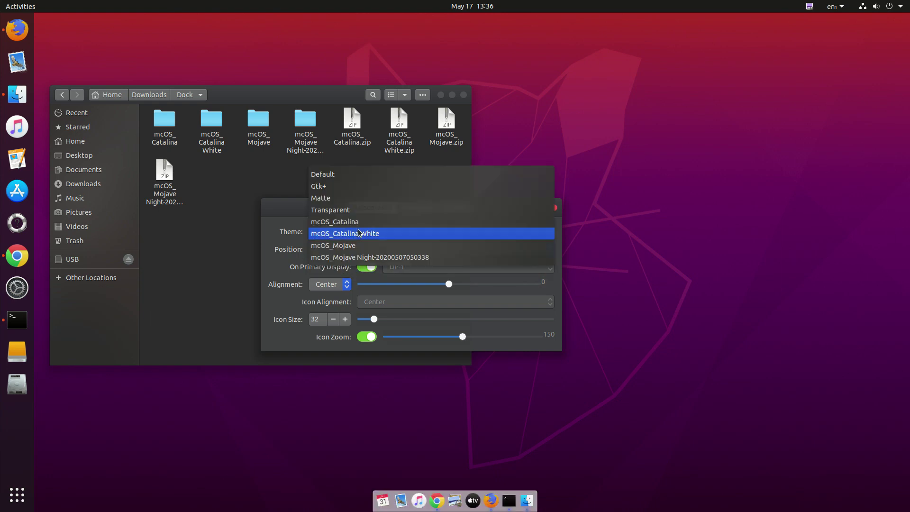
pyautogui.click(333, 237)
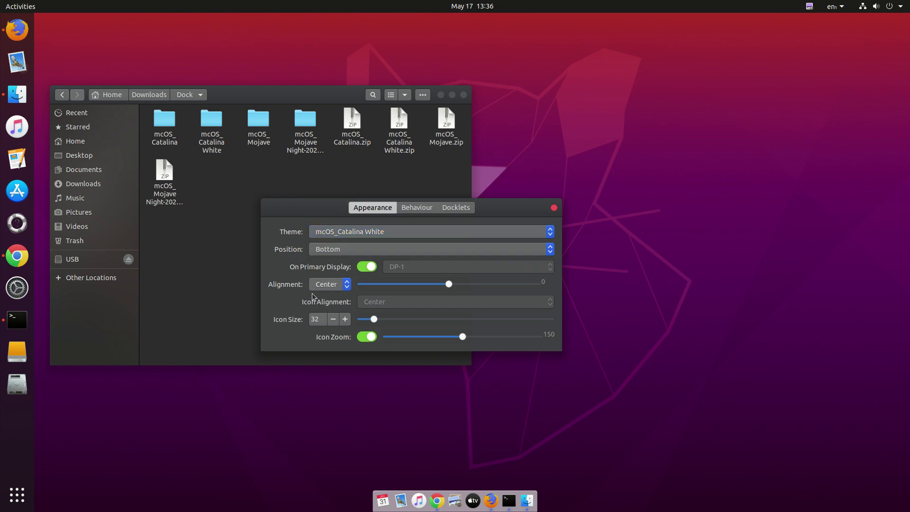
# Set the dock's icon size to 49, its centre alignment offset to 6 and its icon zoom to 200
pyautogui.moveTo(388, 322); pyautogui.dragTo(422, 319)
pyautogui.moveTo(446, 286); pyautogui.dragTo(451, 285)
pyautogui.click(331, 285)
pyautogui.click(336, 287)
pyautogui.moveTo(432, 321); pyautogui.dragTo(407, 314)
pyautogui.moveTo(515, 336); pyautogui.dragTo(541, 337)
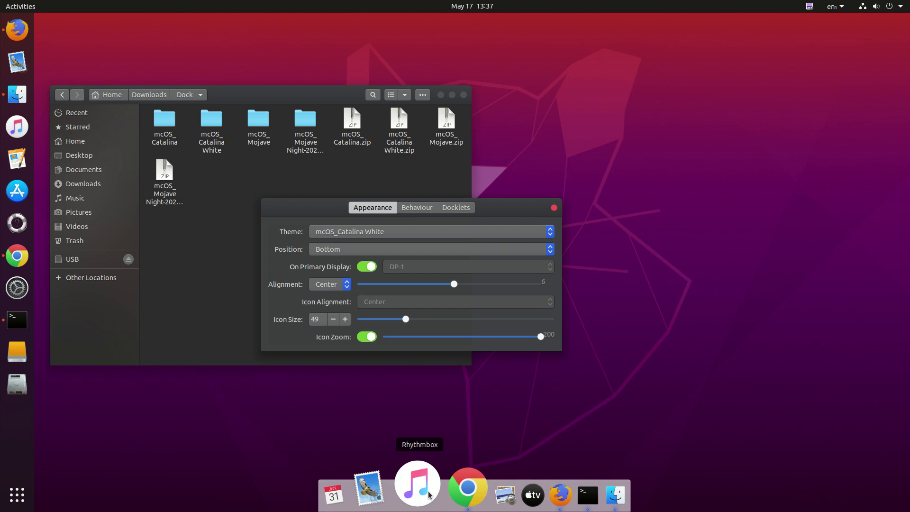
# Set the dock's hiding behaviour to Intellihide
pyautogui.click(414, 210)
pyautogui.click(413, 244)
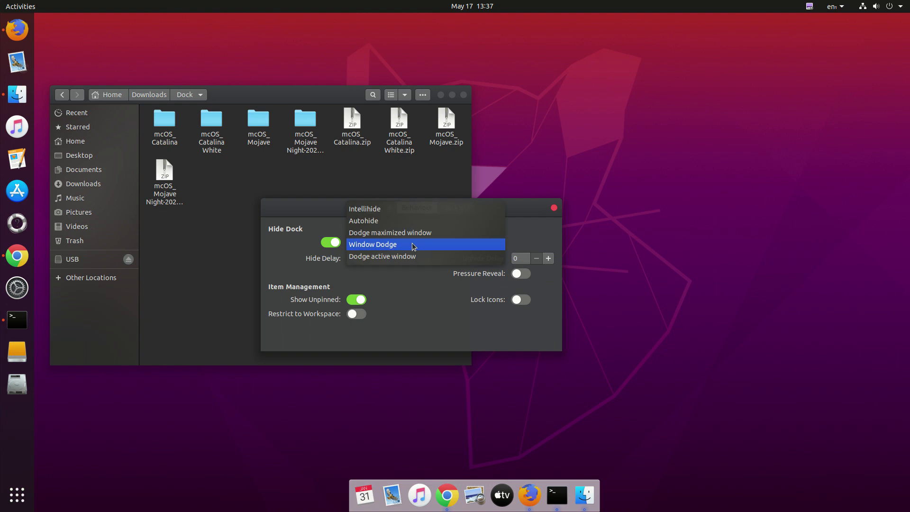
pyautogui.click(369, 209)
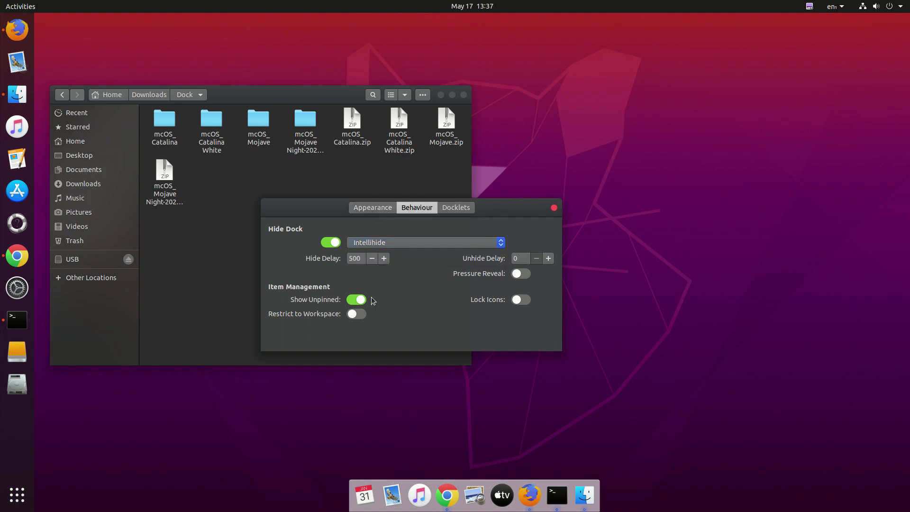
# Add the Trash and Applications docklets to the dock and check the Applications docklet's category menu
pyautogui.click(445, 210)
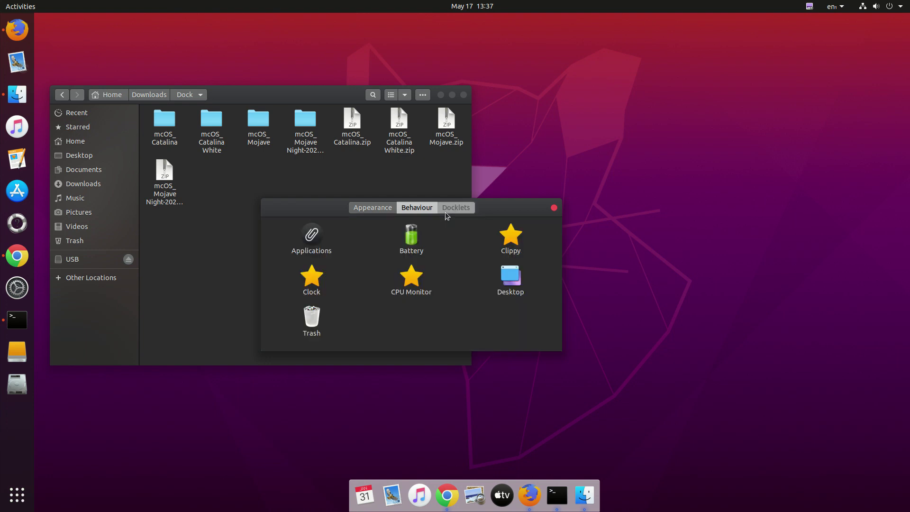
pyautogui.click(314, 322)
pyautogui.moveTo(588, 450); pyautogui.dragTo(591, 488)
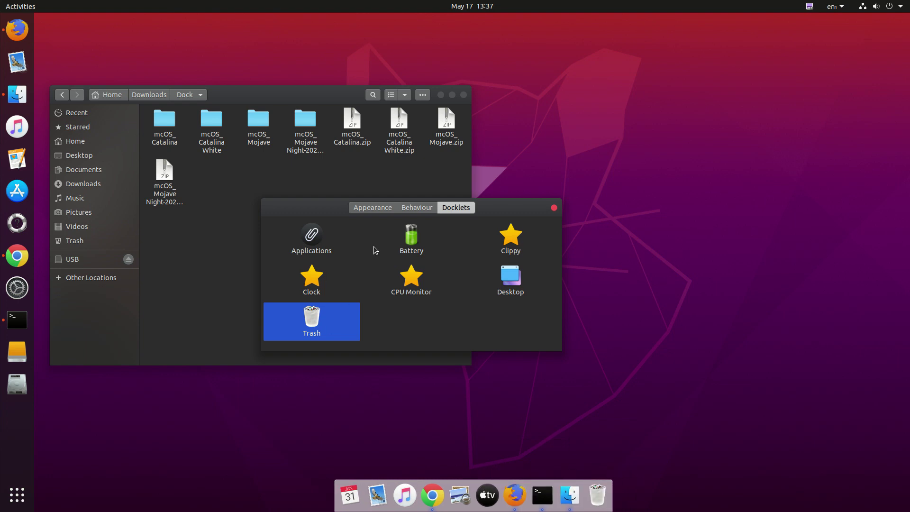
pyautogui.moveTo(311, 235); pyautogui.dragTo(590, 490)
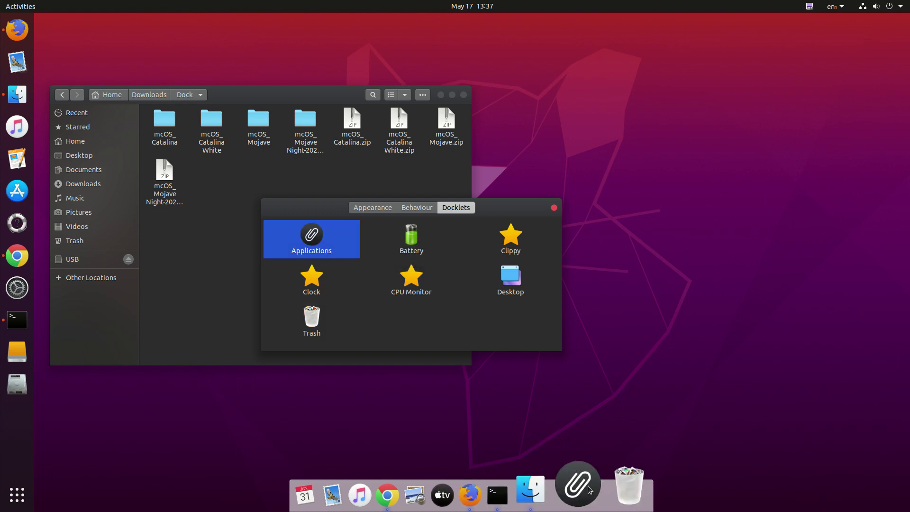
pyautogui.click(587, 490)
pyautogui.click(701, 397)
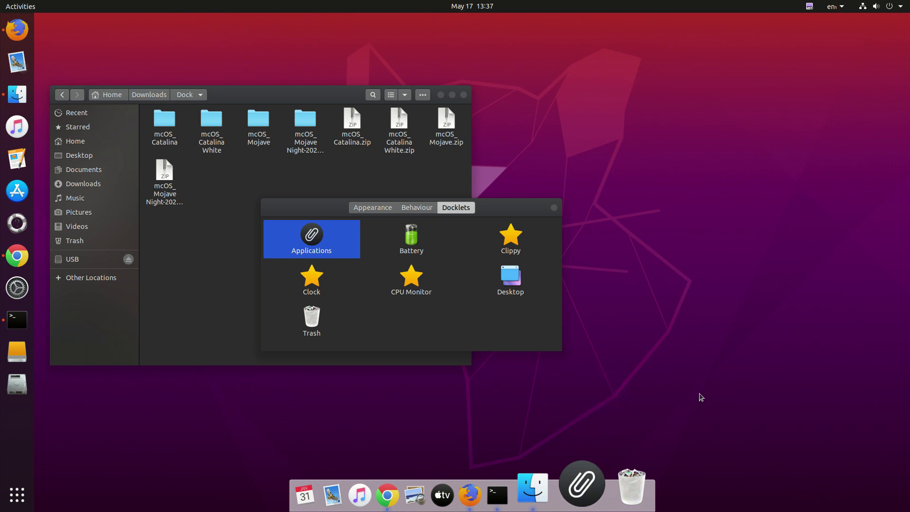
pyautogui.click(590, 491)
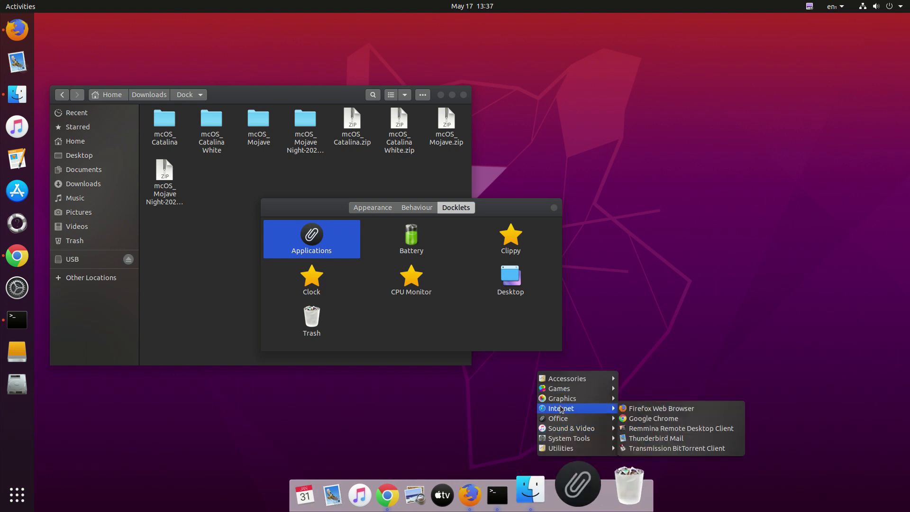
pyautogui.press('Escape')
# Add the Battery and CPU Monitor docklets to the dock and close the Plank preferences
pyautogui.doubleClick(412, 242)
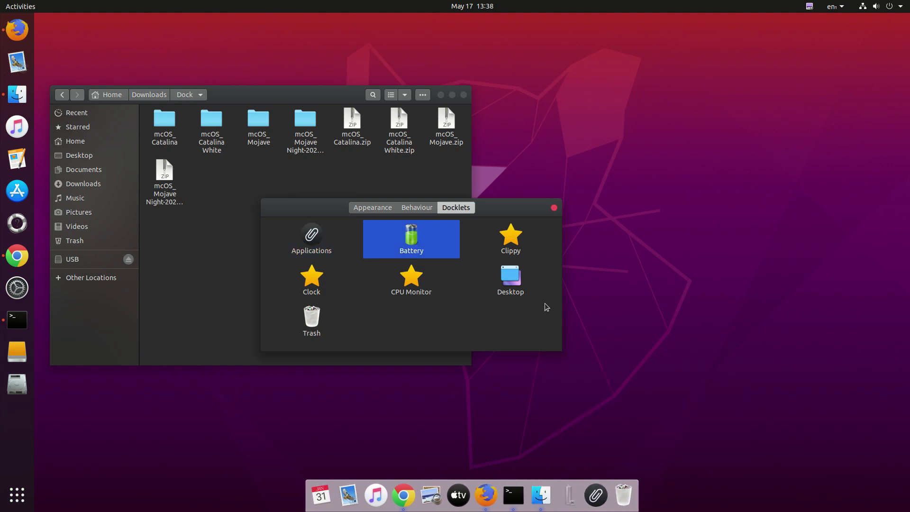
pyautogui.click(418, 292)
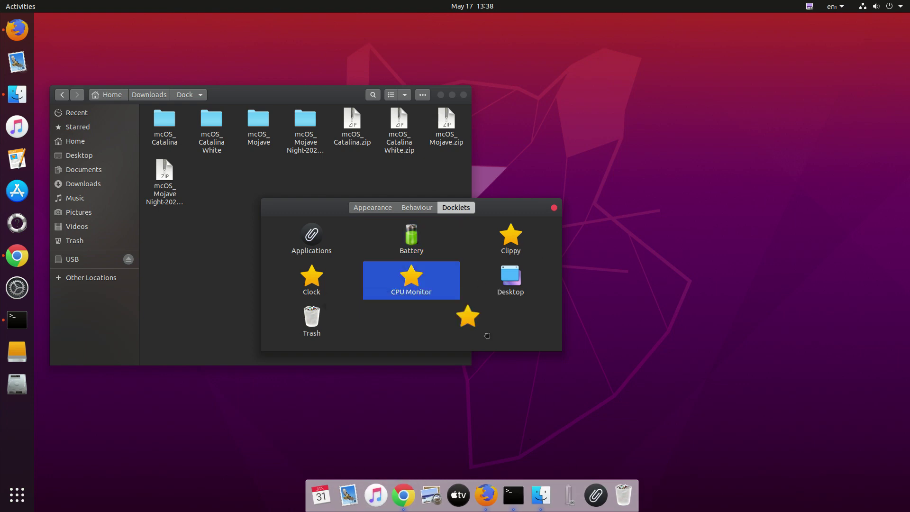
pyautogui.click(554, 208)
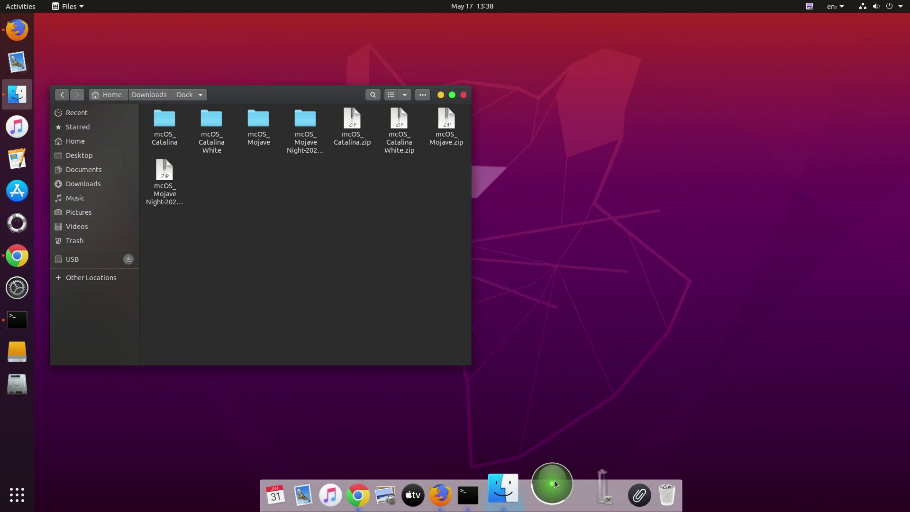
# Remove the Battery docklet from the dock
pyautogui.moveTo(602, 486); pyautogui.dragTo(587, 317)
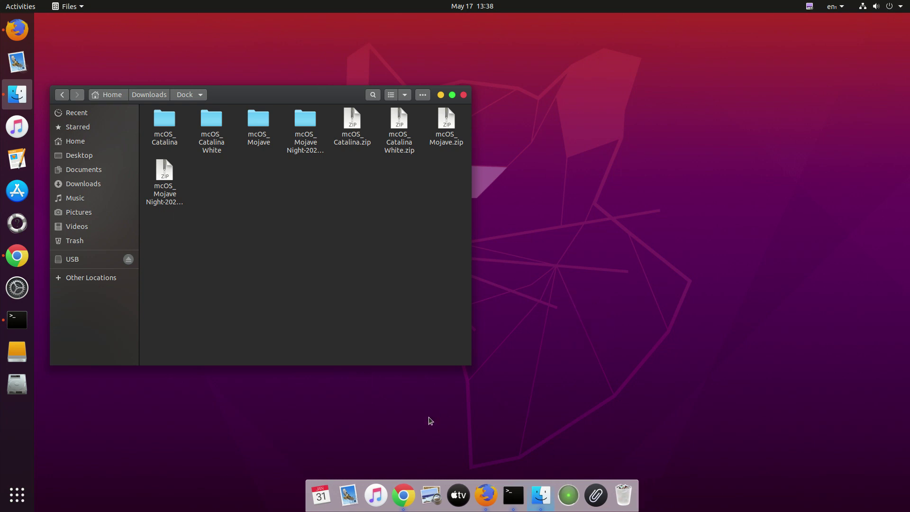
pyautogui.rightClick(400, 471)
pyautogui.click(362, 457)
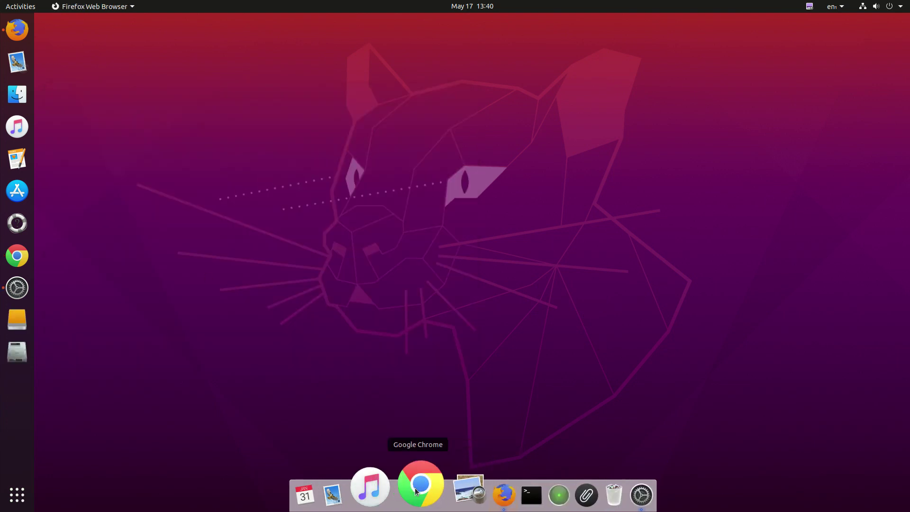
# Open Google Chrome from the dock and search Google Images for "macos catalina wallpaper"
pyautogui.click(416, 483)
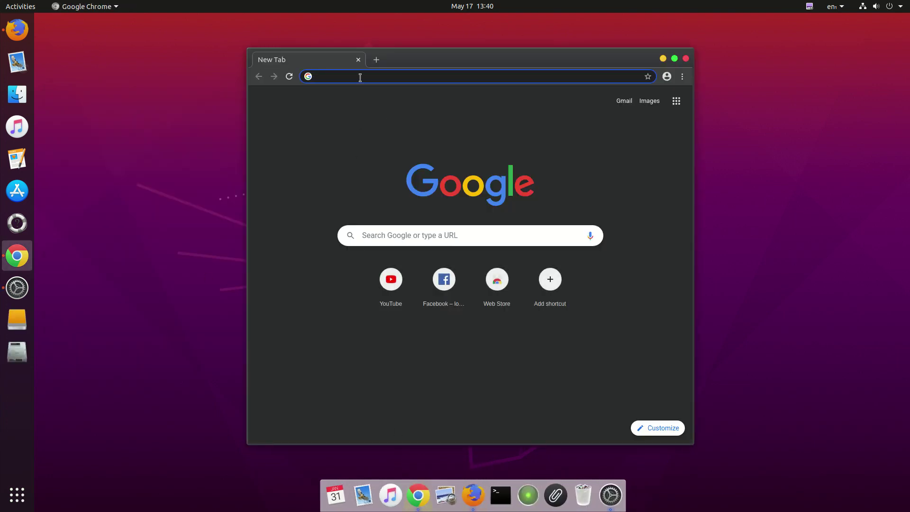
pyautogui.write('mac os catalina wa')
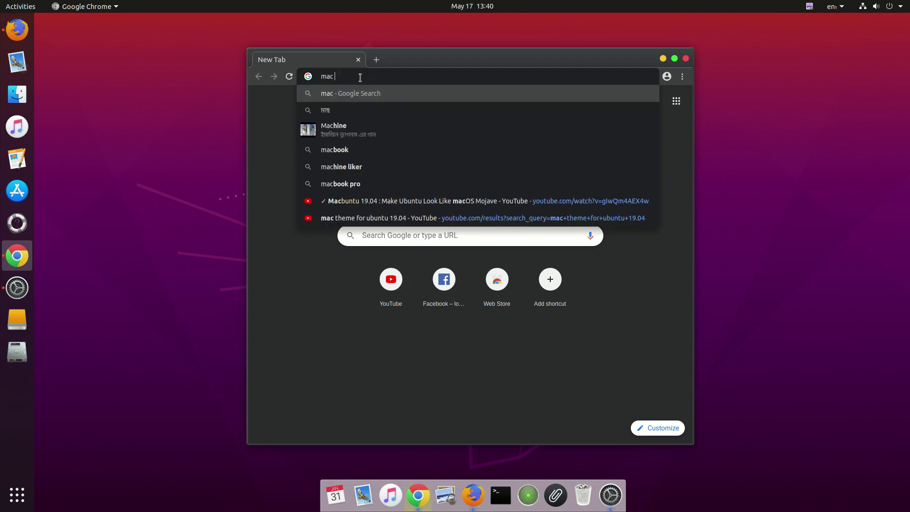
pyautogui.click(360, 127)
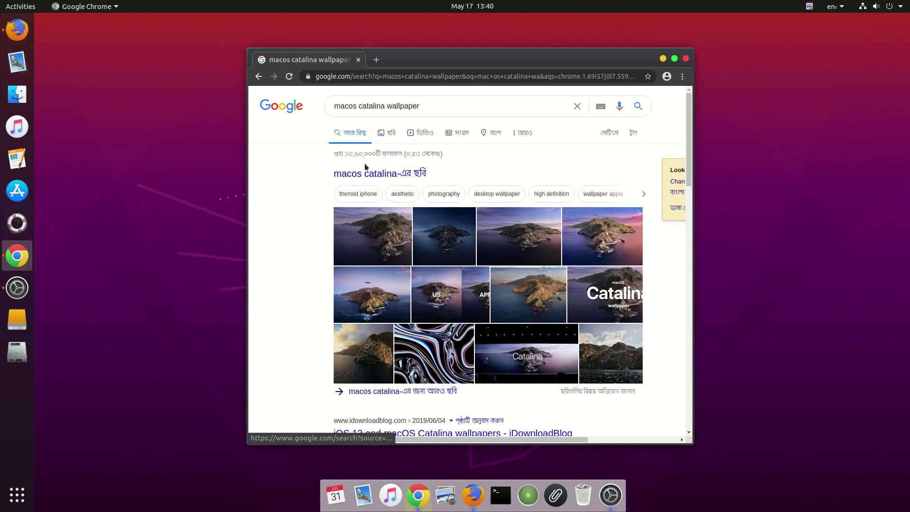
pyautogui.moveTo(403, 59); pyautogui.dragTo(311, 55)
pyautogui.click(300, 120)
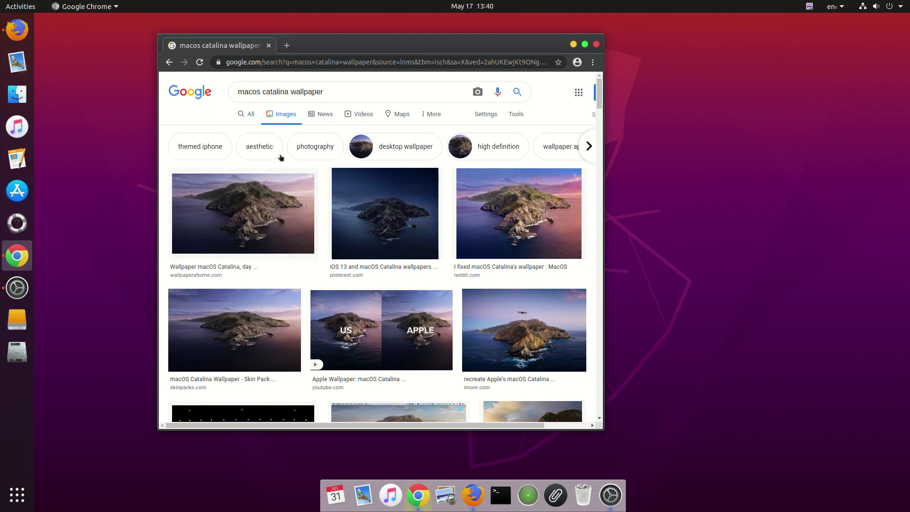
# Open the wallpapershome.com page of the first Catalina day wallpaper, maximize the browser and find the page's download option
pyautogui.click(254, 202)
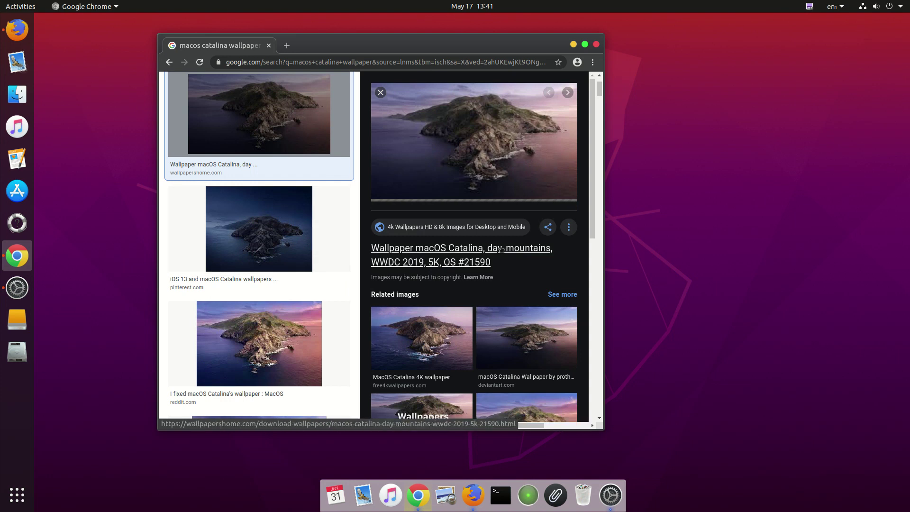
pyautogui.click(436, 149)
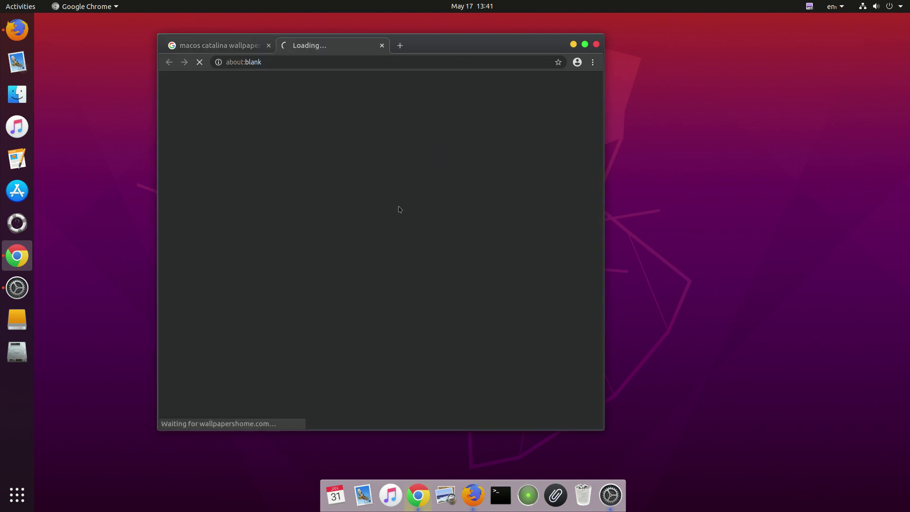
pyautogui.click(585, 44)
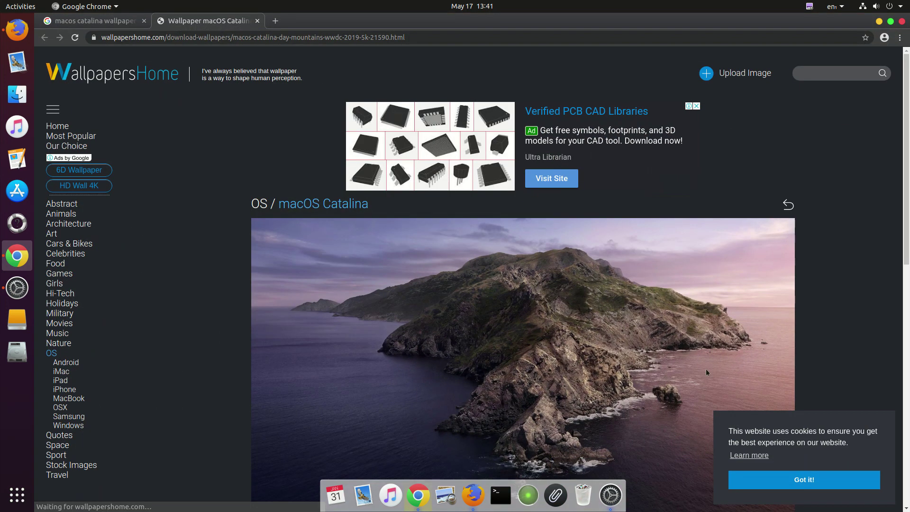
pyautogui.scroll(-5, 630, 299)
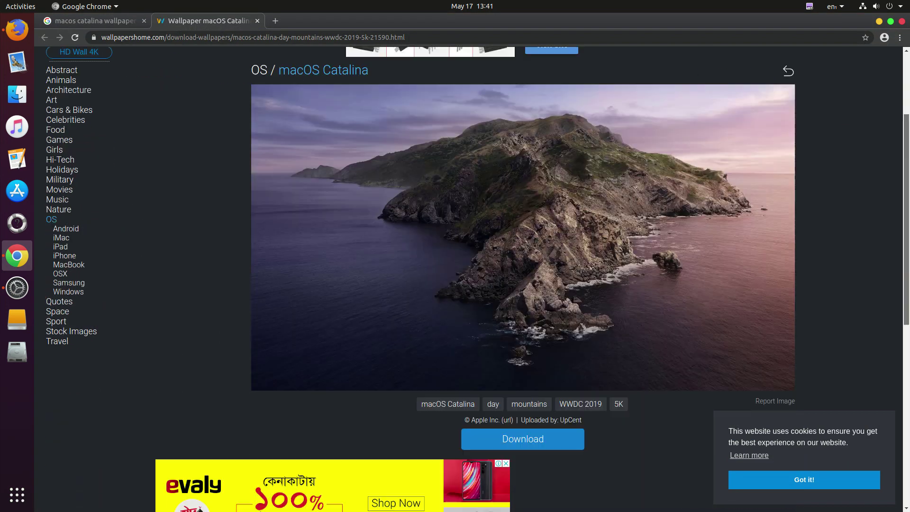
# Download the macOS Catalina day wallpaper in the 4K 3840x2160 resolution
pyautogui.click(535, 354)
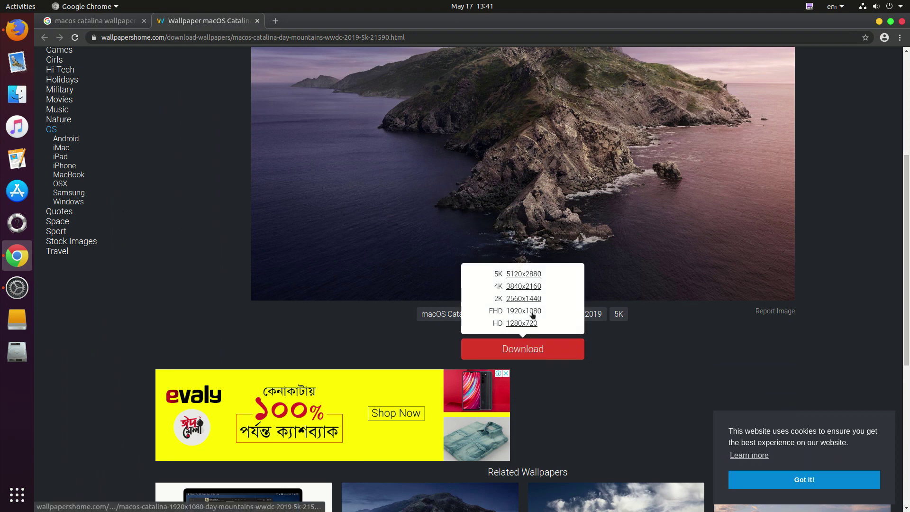
pyautogui.click(524, 298)
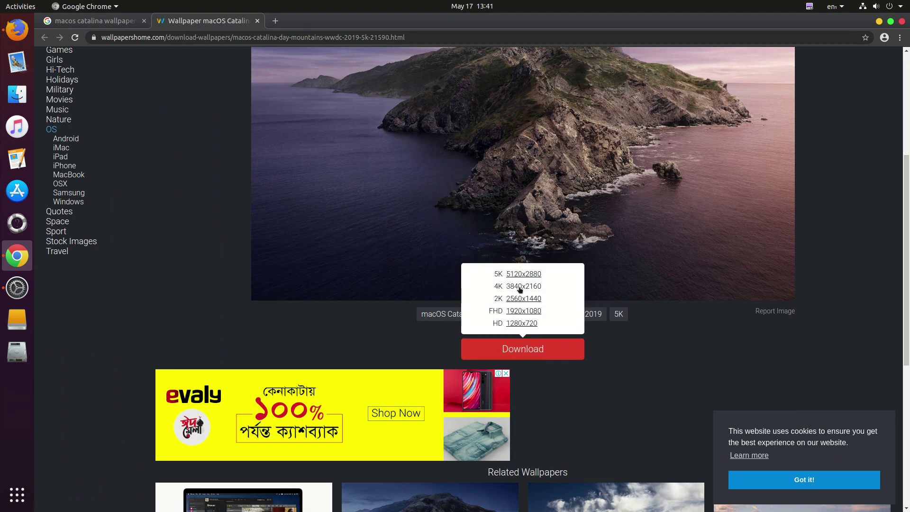
pyautogui.click(521, 287)
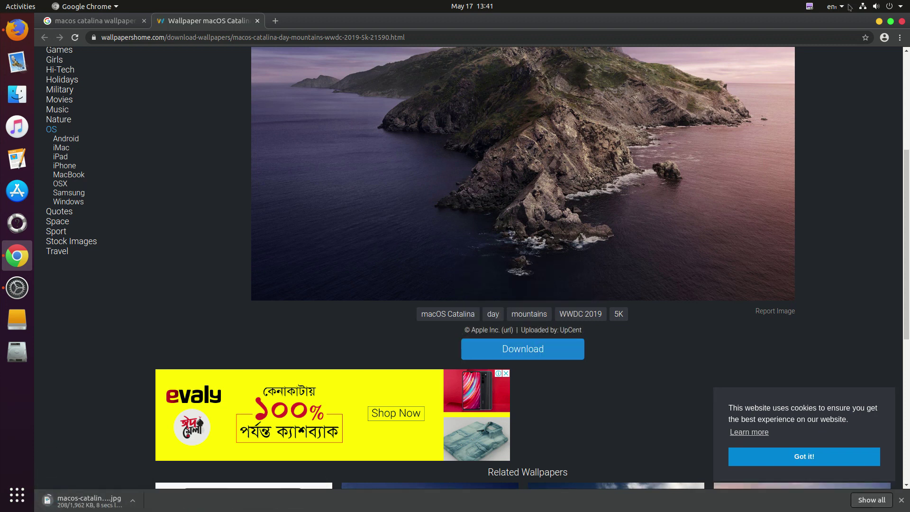
# Open the browser's downloads list and show the downloaded Catalina wallpaper in its folder
pyautogui.click(879, 21)
pyautogui.click(426, 498)
pyautogui.hotkey('ctrl', 'j')
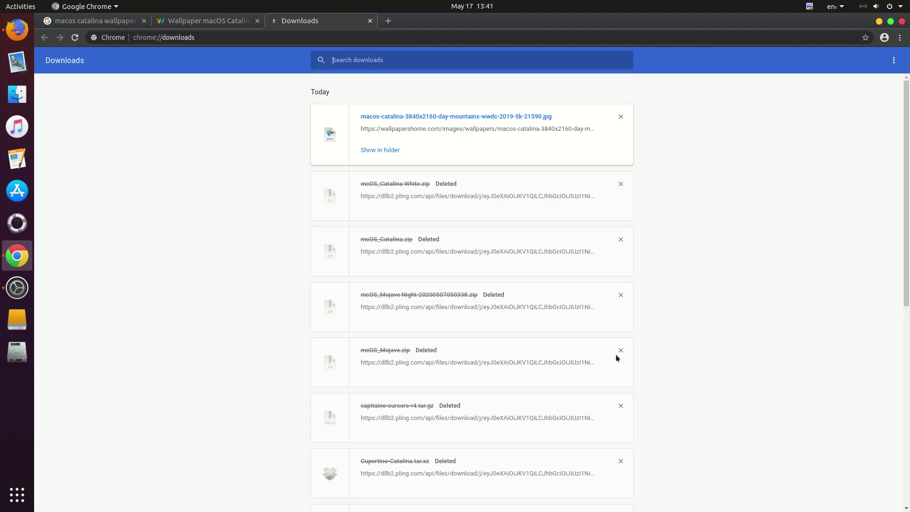
pyautogui.rightClick(380, 152)
pyautogui.press('Escape')
pyautogui.click(369, 150)
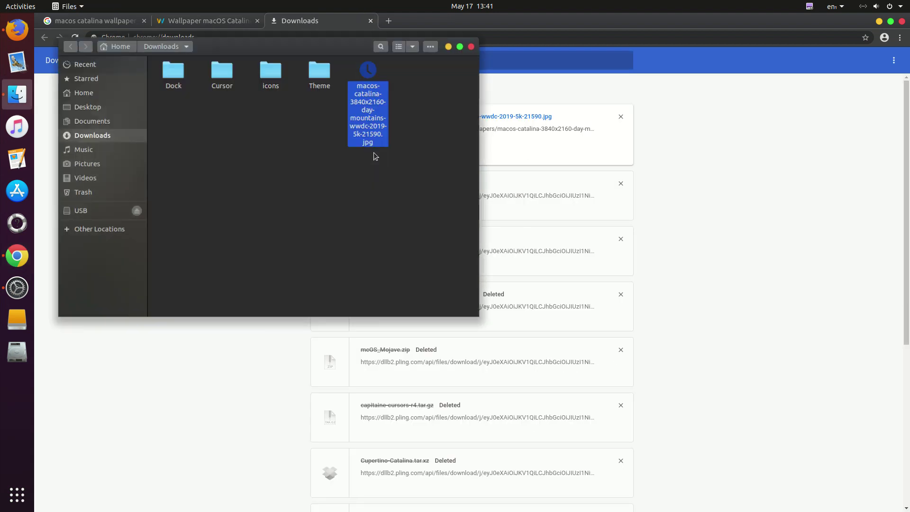
# Set the downloaded Catalina image as the desktop wallpaper, then close the file manager and minimize the browser
pyautogui.rightClick(372, 83)
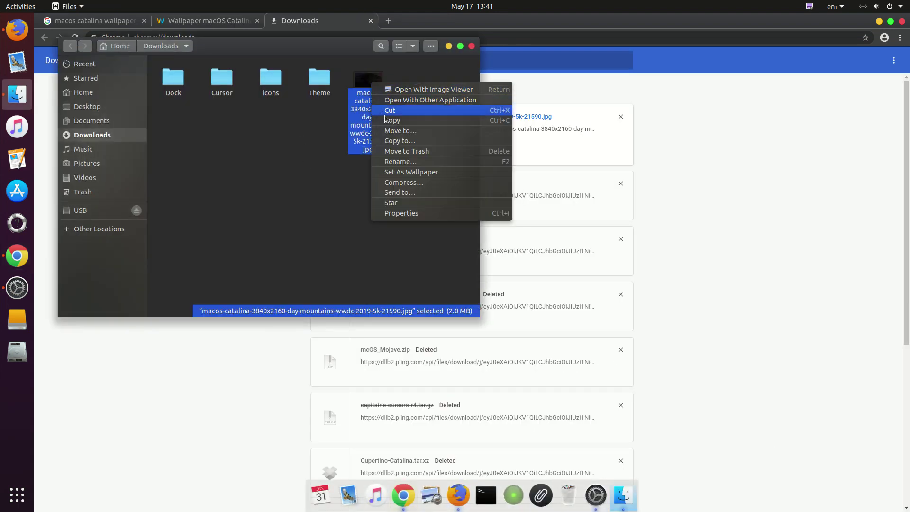
pyautogui.click(390, 170)
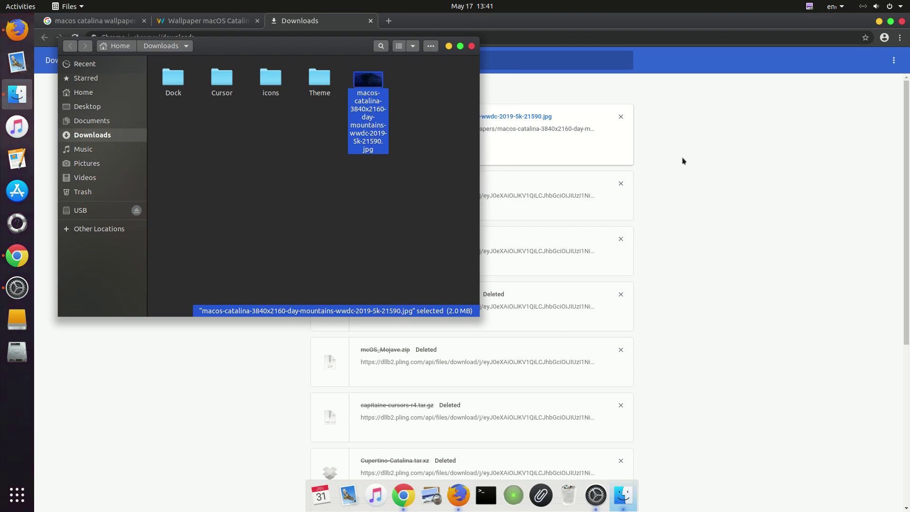
pyautogui.click(471, 47)
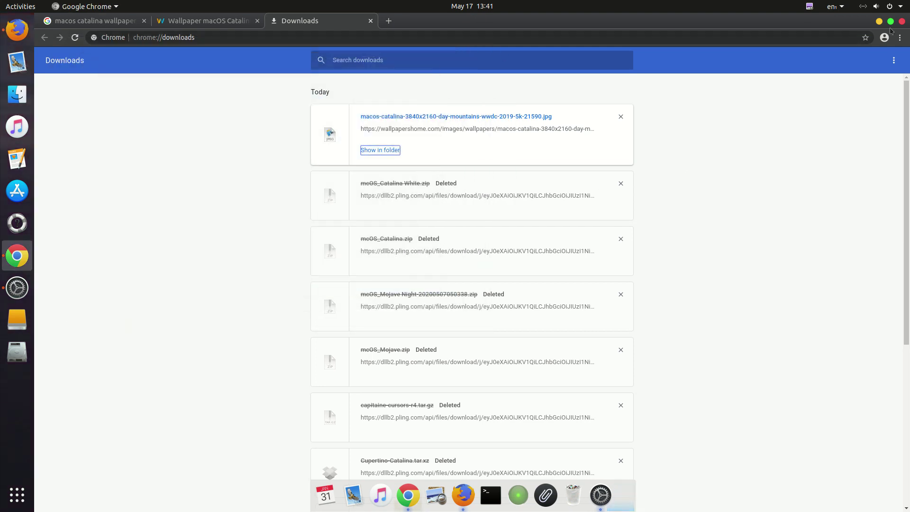
pyautogui.click(879, 20)
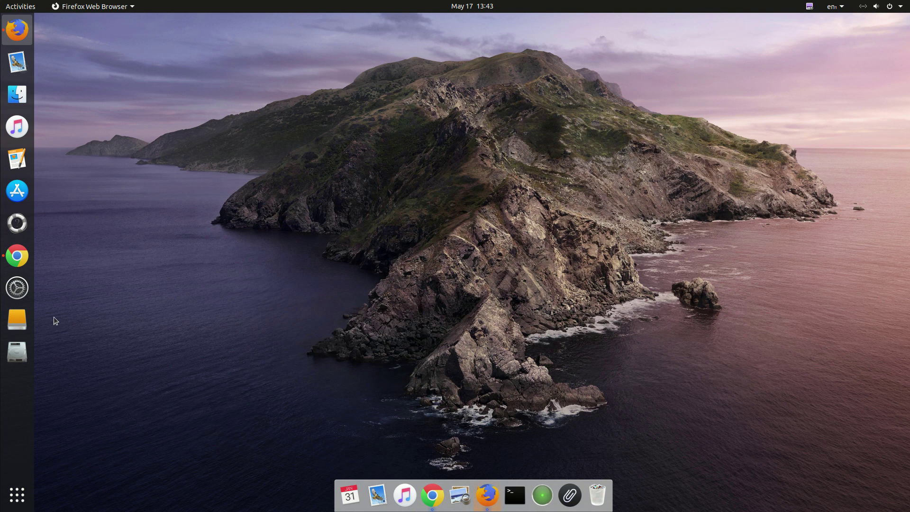
# In the system's Appearance settings, set the Ubuntu dock's icon size to 38 and turn on Auto-hide the Dock
pyautogui.click(890, 6)
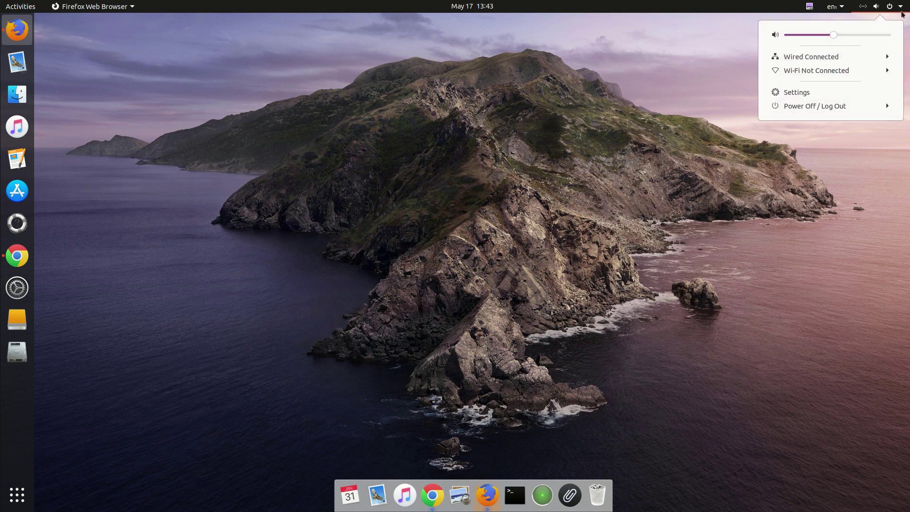
pyautogui.click(785, 93)
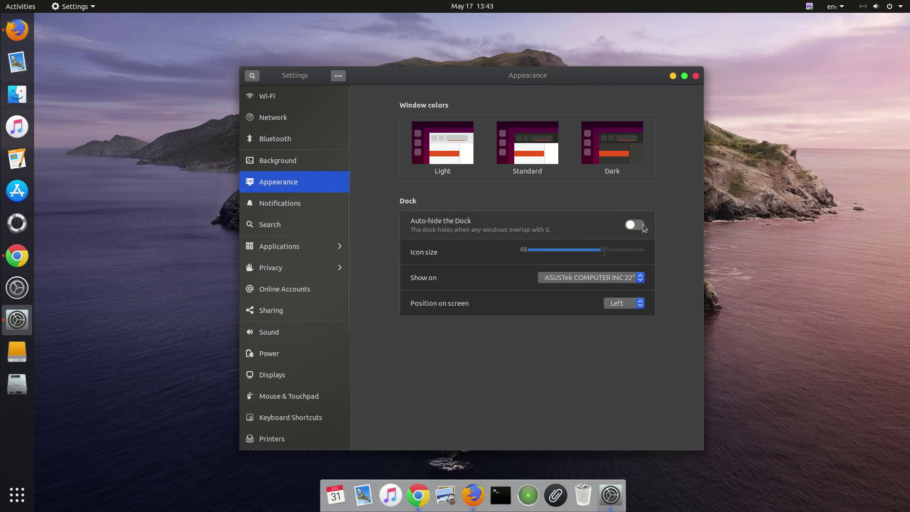
pyautogui.click(637, 226)
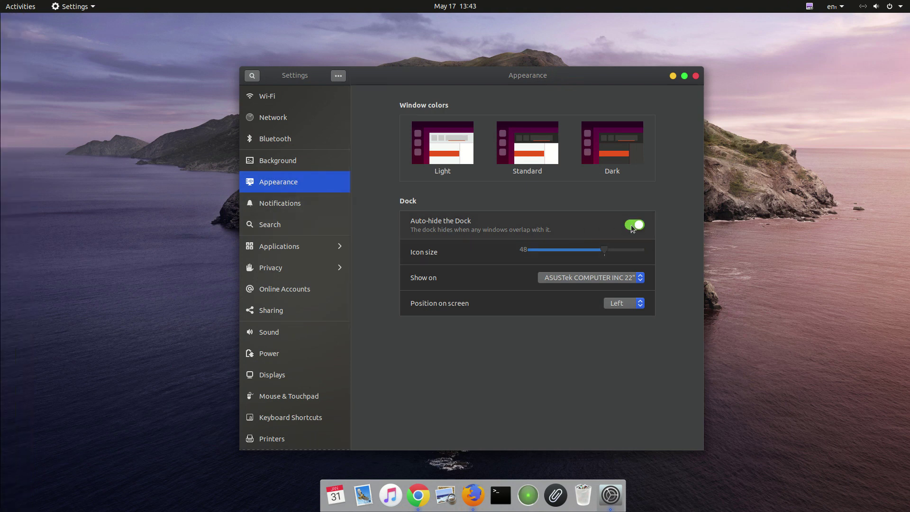
pyautogui.click(633, 226)
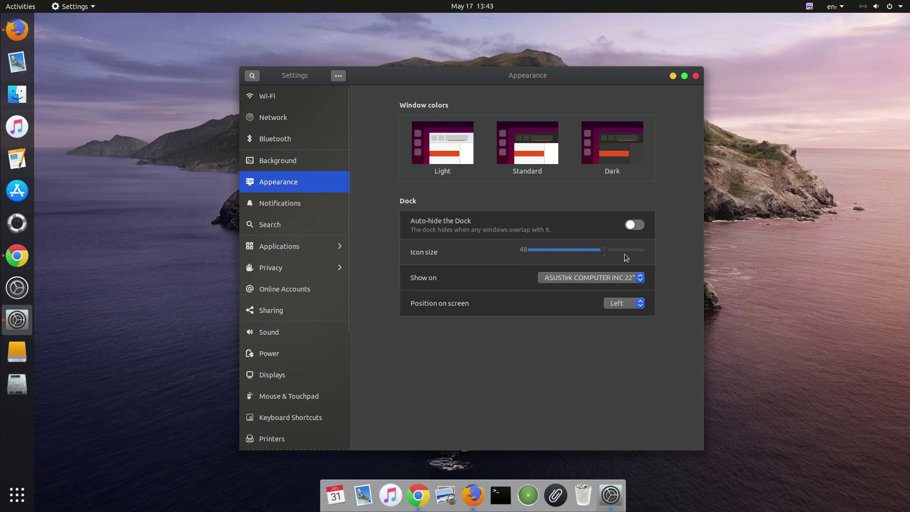
pyautogui.moveTo(605, 252); pyautogui.dragTo(584, 250)
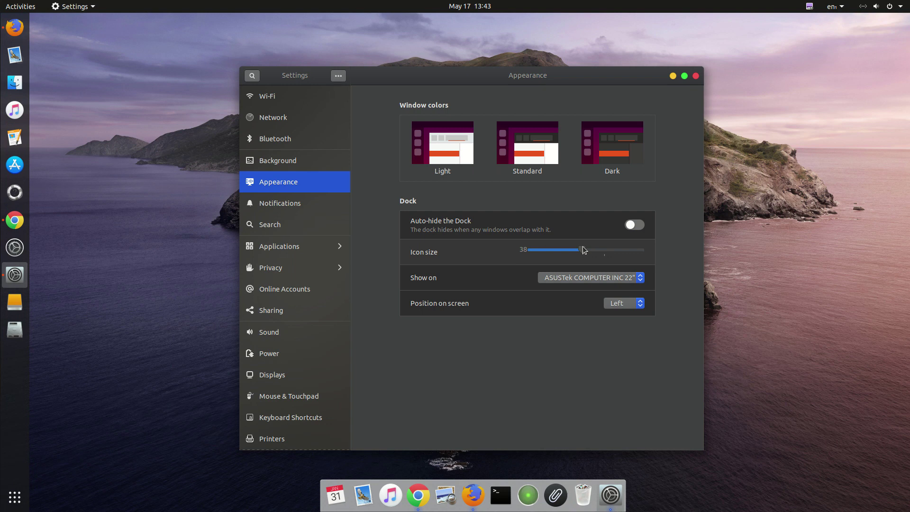
pyautogui.click(636, 225)
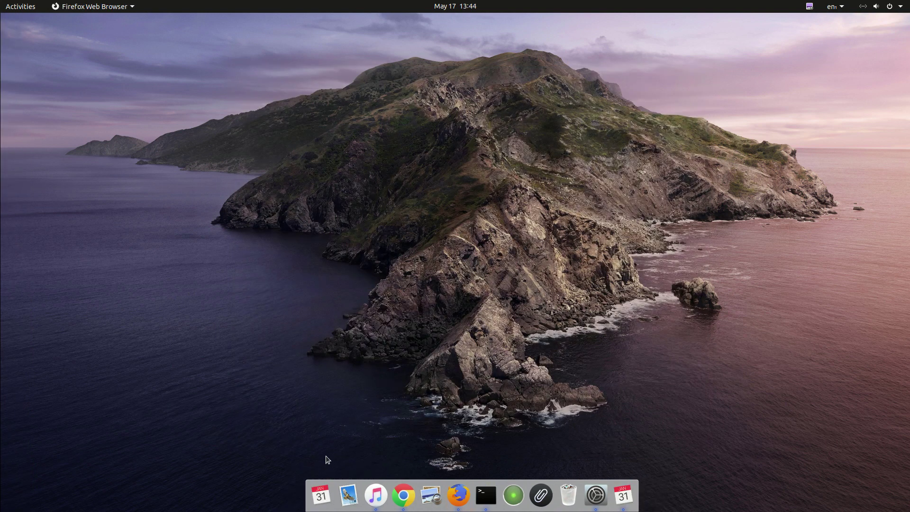
# Keep the Files application in the Plank dock and move its icon to the first position, before the calendar
pyautogui.press('super')
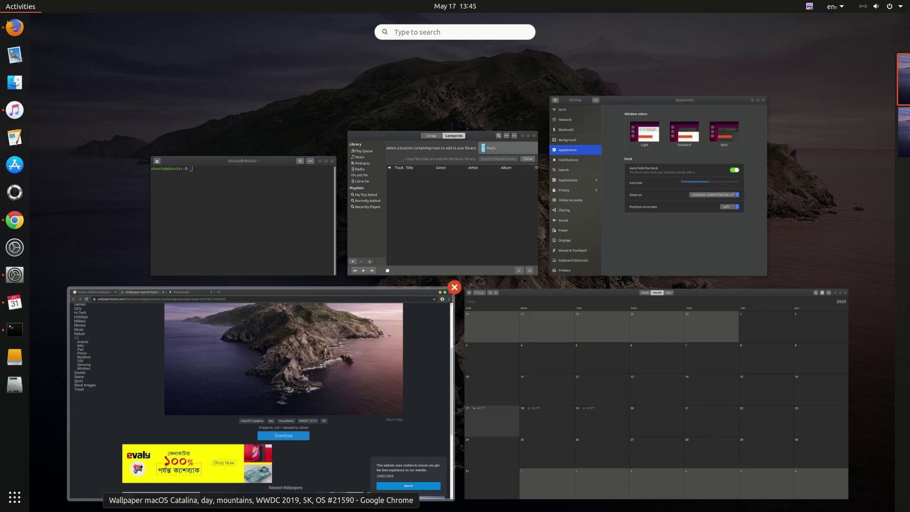
pyautogui.click(15, 82)
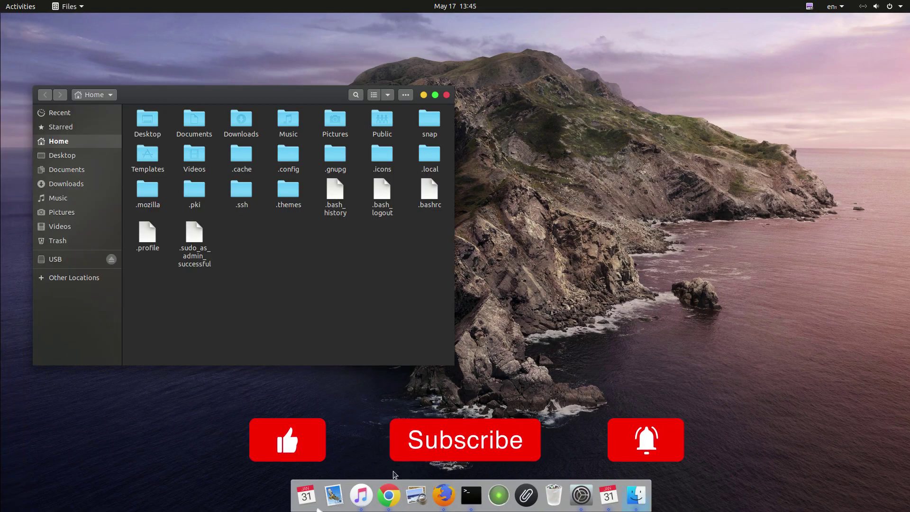
pyautogui.rightClick(640, 495)
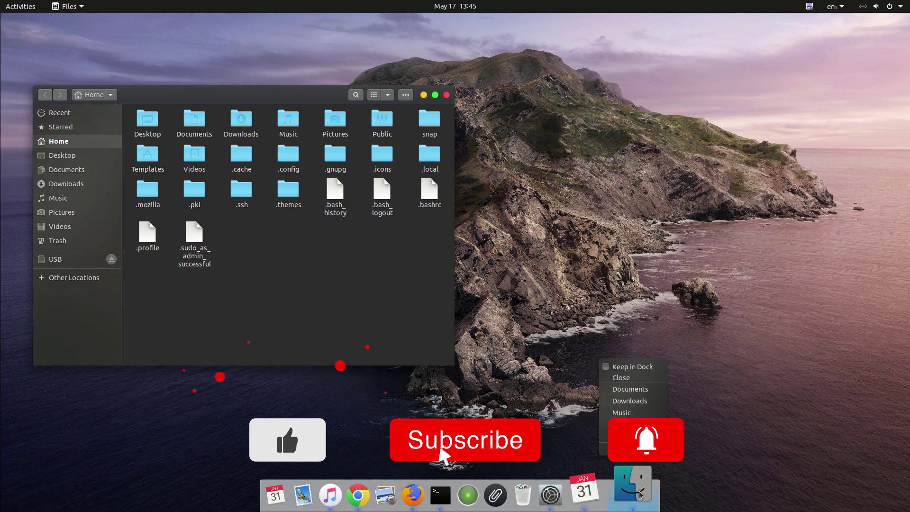
pyautogui.click(634, 499)
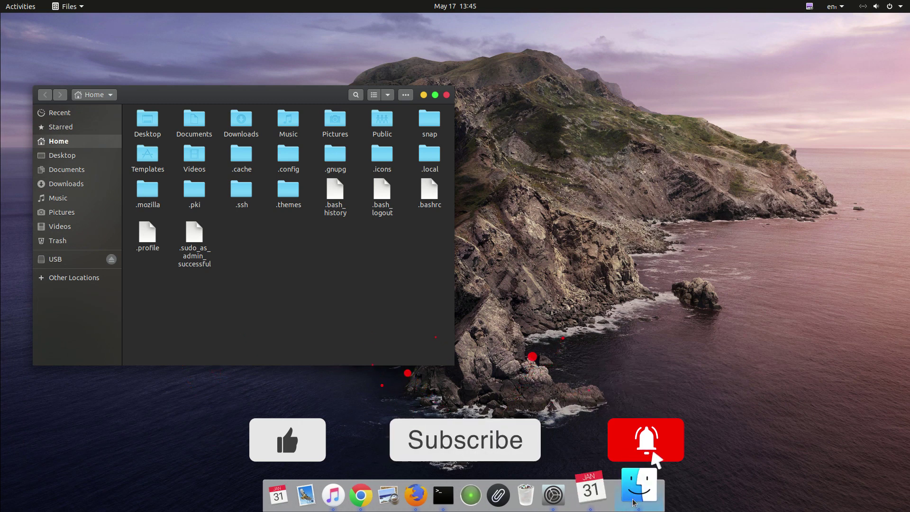
pyautogui.click(446, 96)
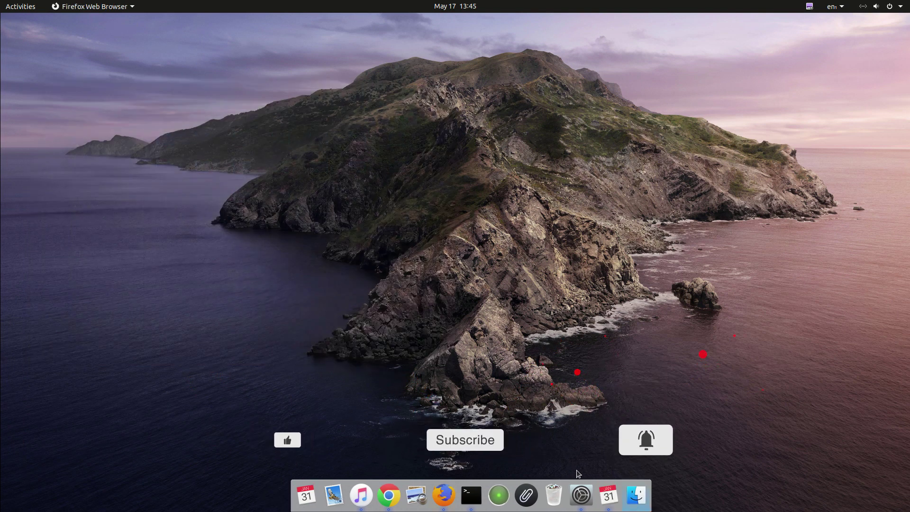
pyautogui.moveTo(636, 495); pyautogui.dragTo(308, 491)
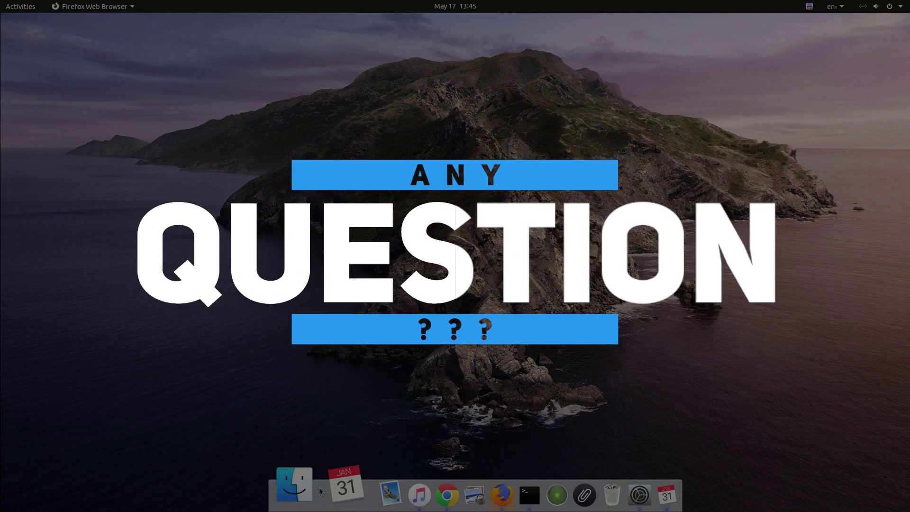